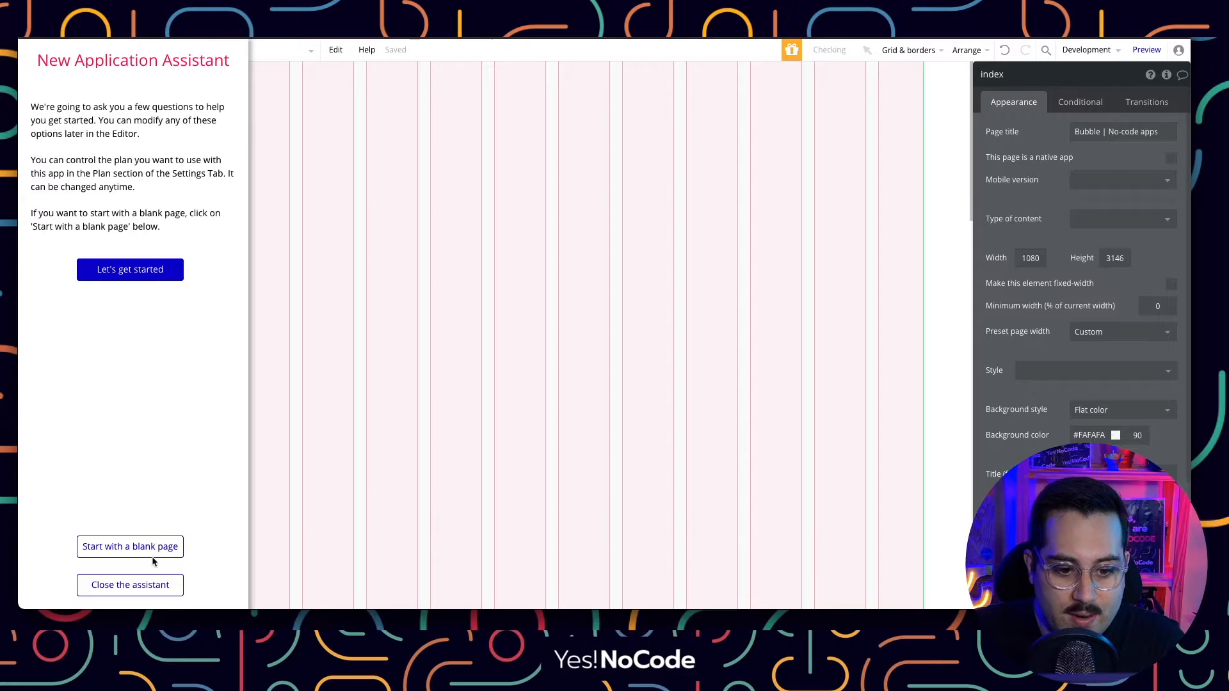
# Start the app from a blank page and close the setup assistant to reach the empty index page.
pyautogui.click(131, 544)
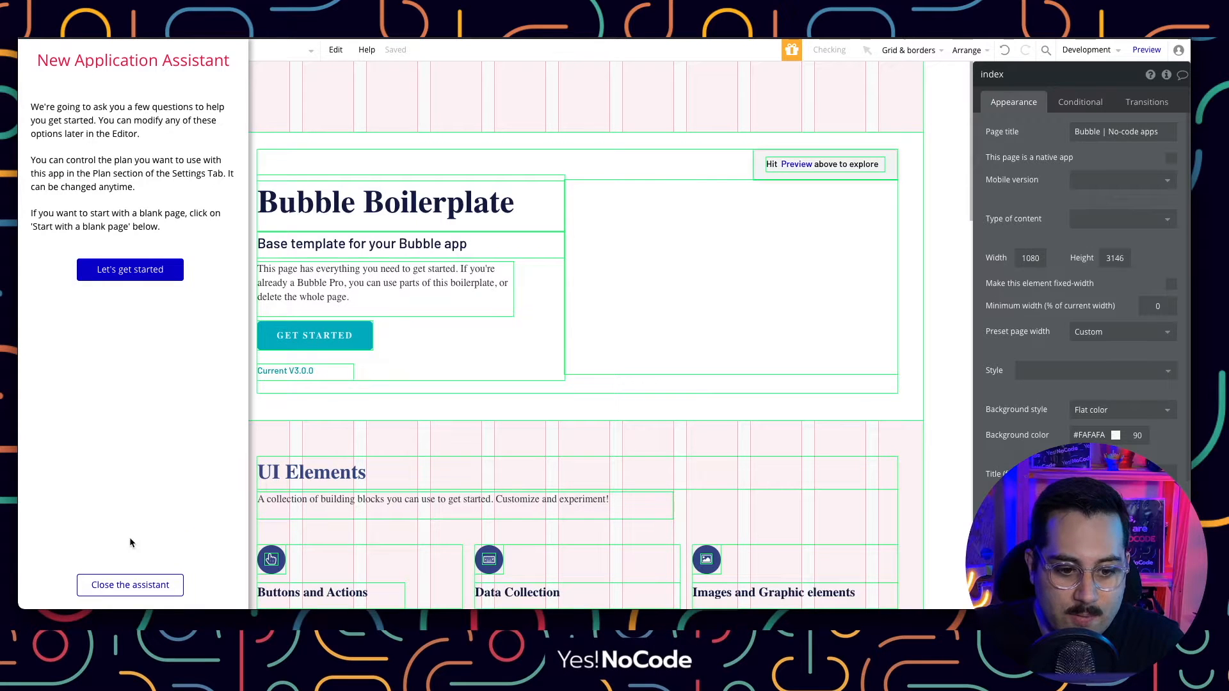
pyautogui.click(128, 584)
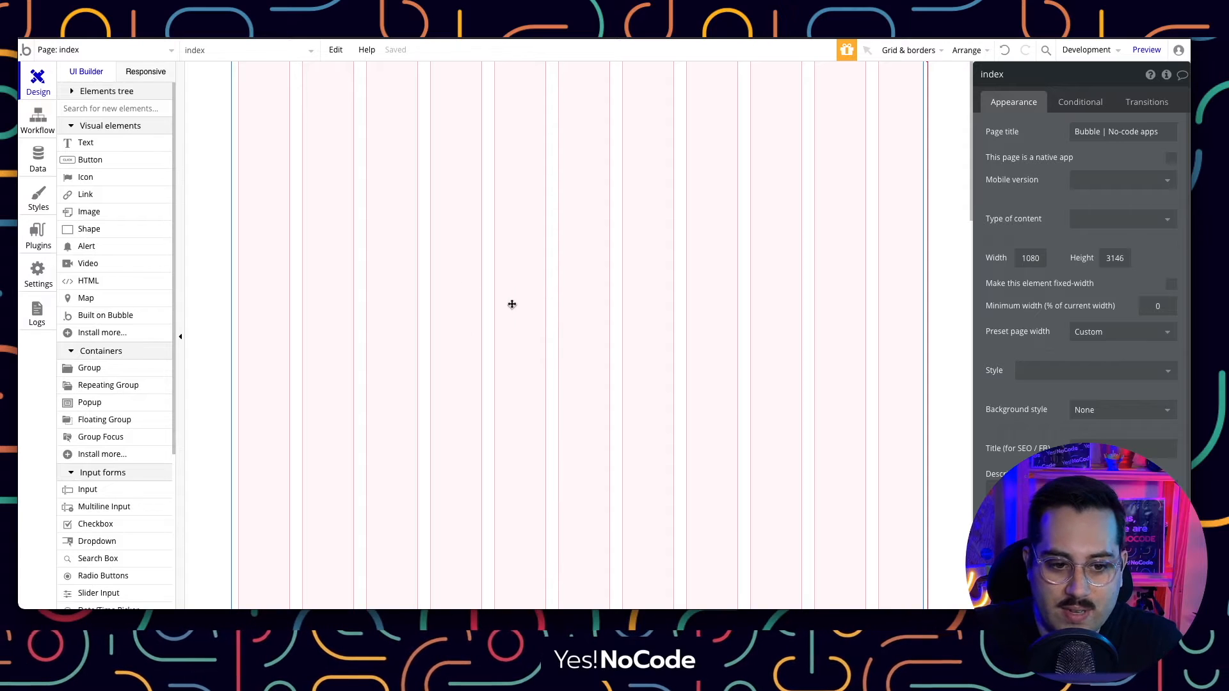
# Go to Data > App data to view the stored records and the All Users list.
pyautogui.click(39, 159)
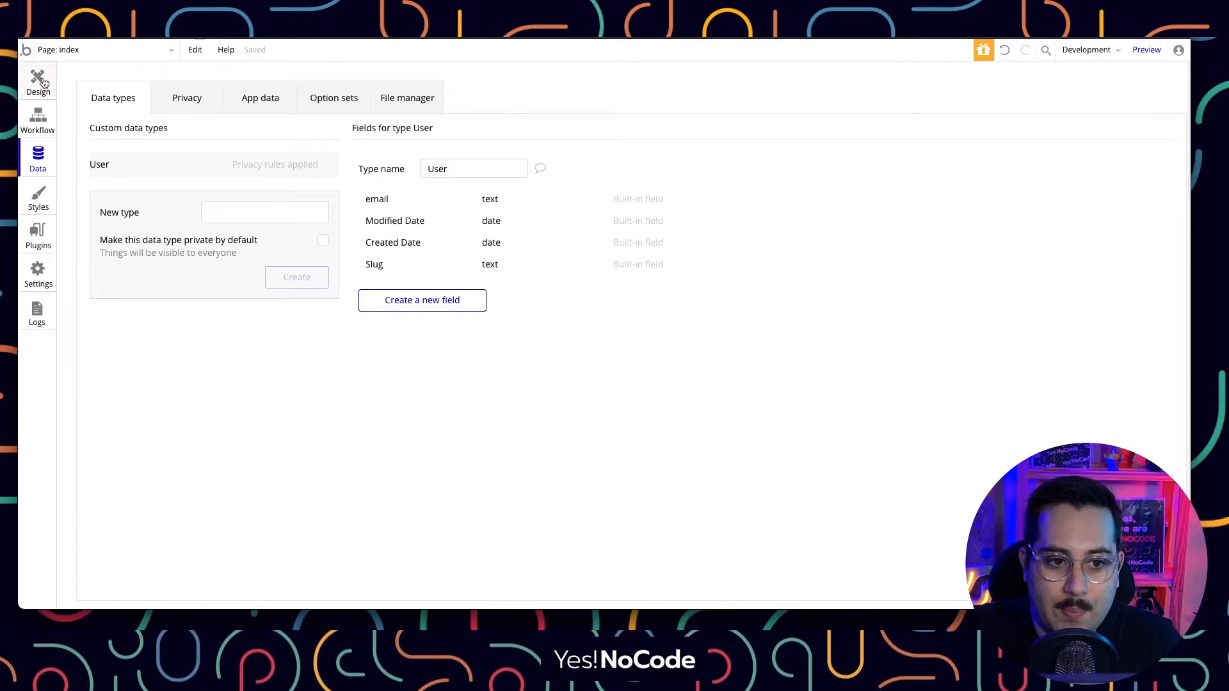
pyautogui.click(39, 80)
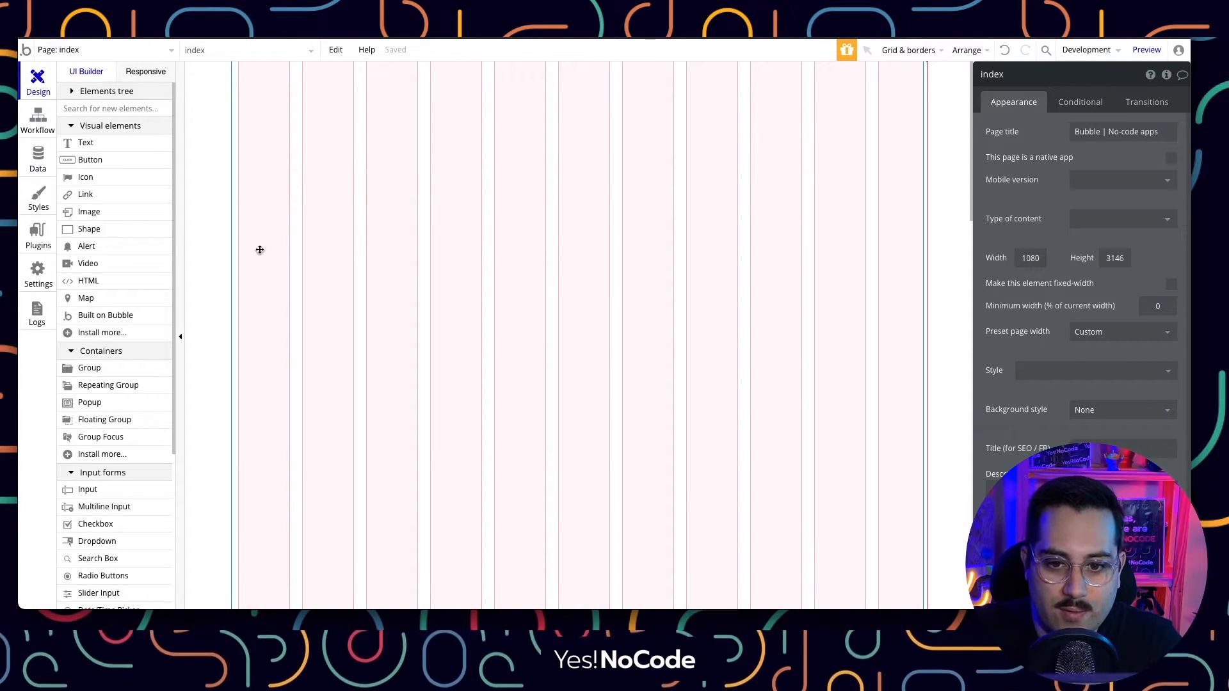
pyautogui.click(37, 157)
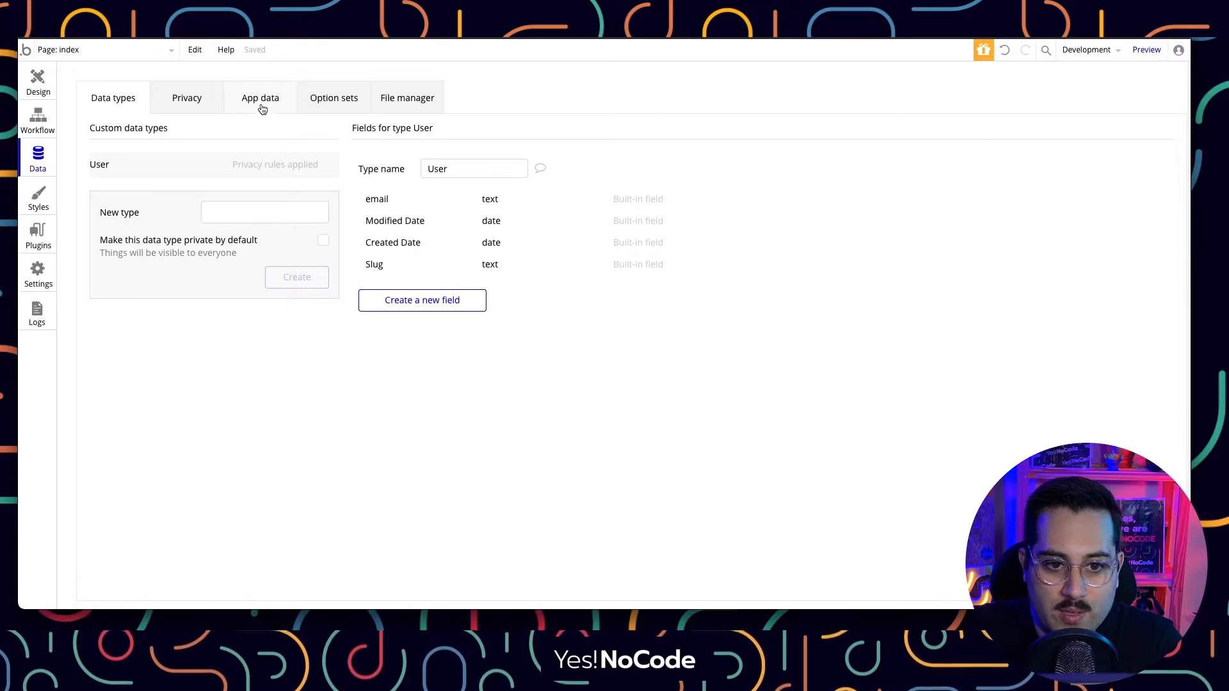
pyautogui.click(261, 105)
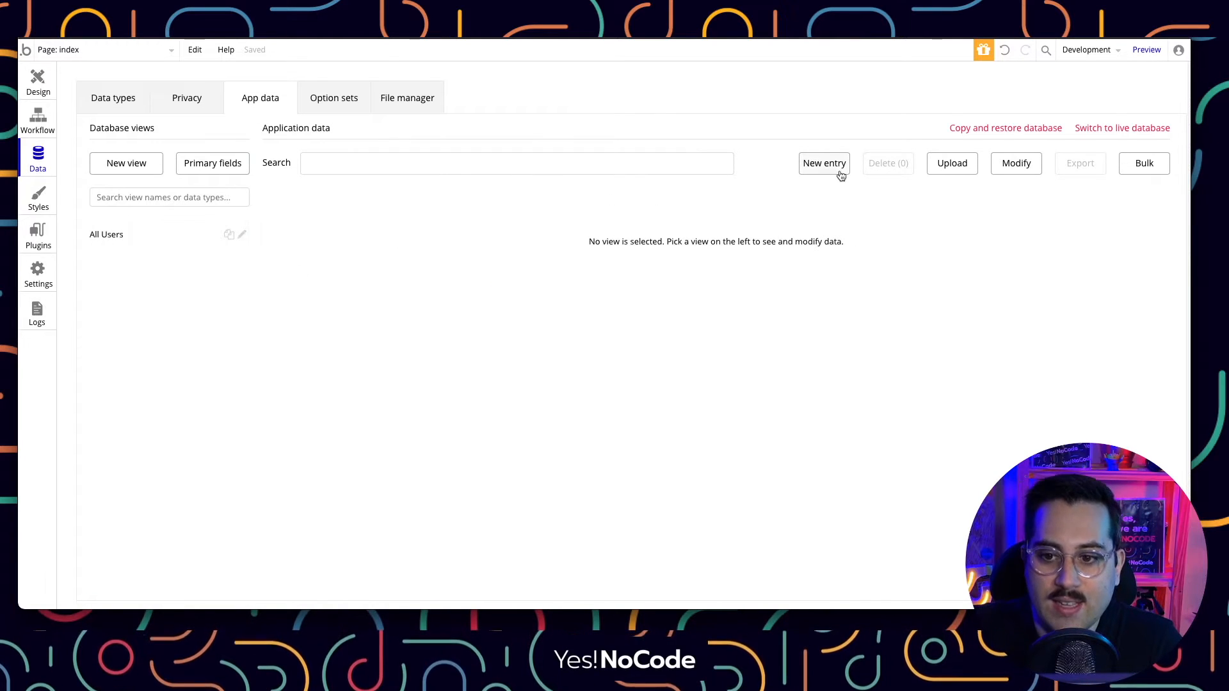
# Open and cancel a new database entry, then confirm the All Users view is empty.
pyautogui.click(833, 167)
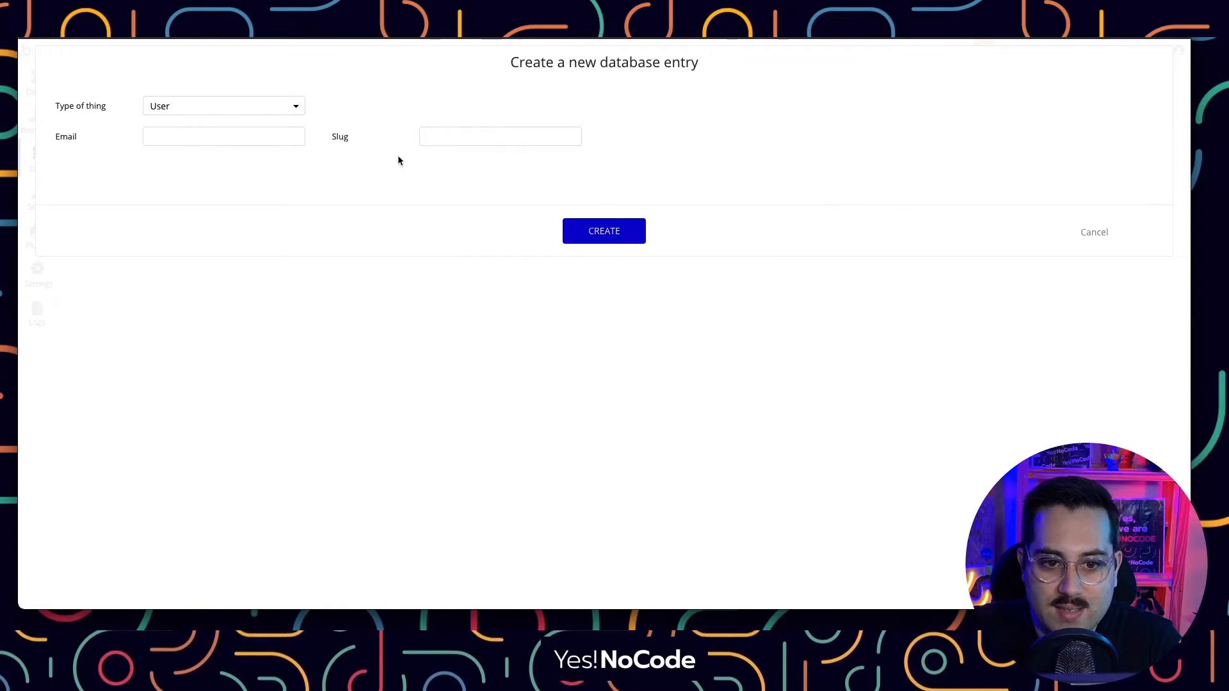
pyautogui.click(1088, 234)
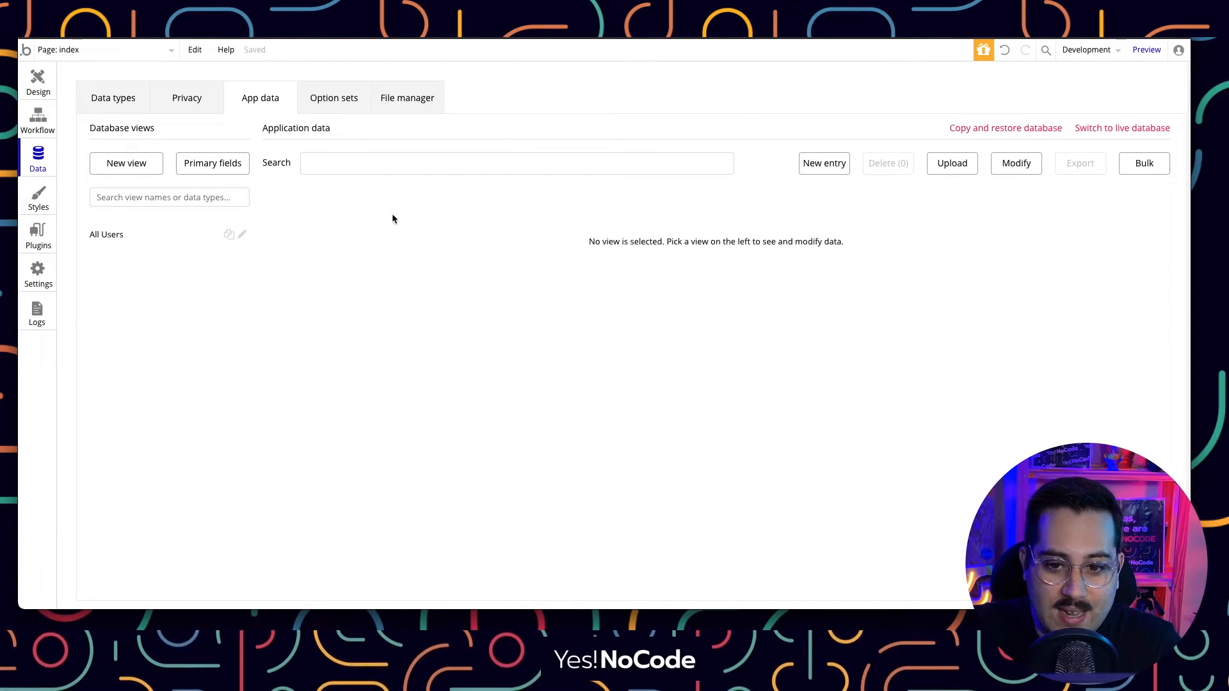
pyautogui.click(135, 240)
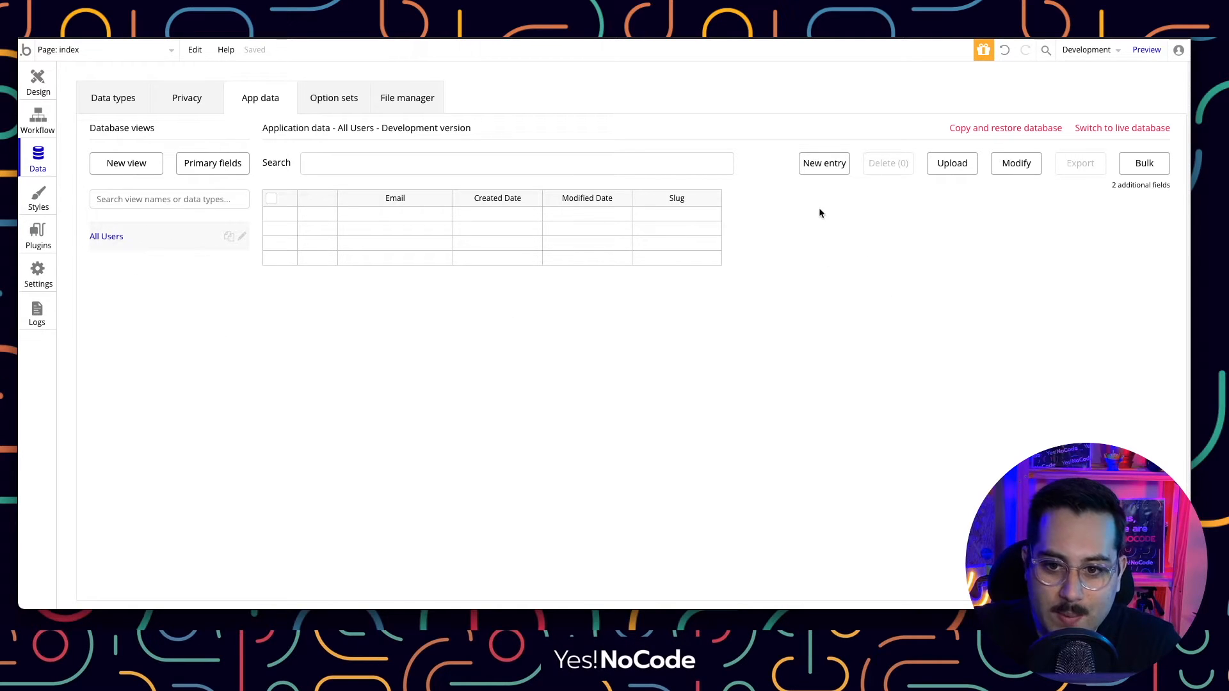
# Check the User type's fields (email, Modified Date, Created Date, Slug), then return to Design.
pyautogui.click(114, 98)
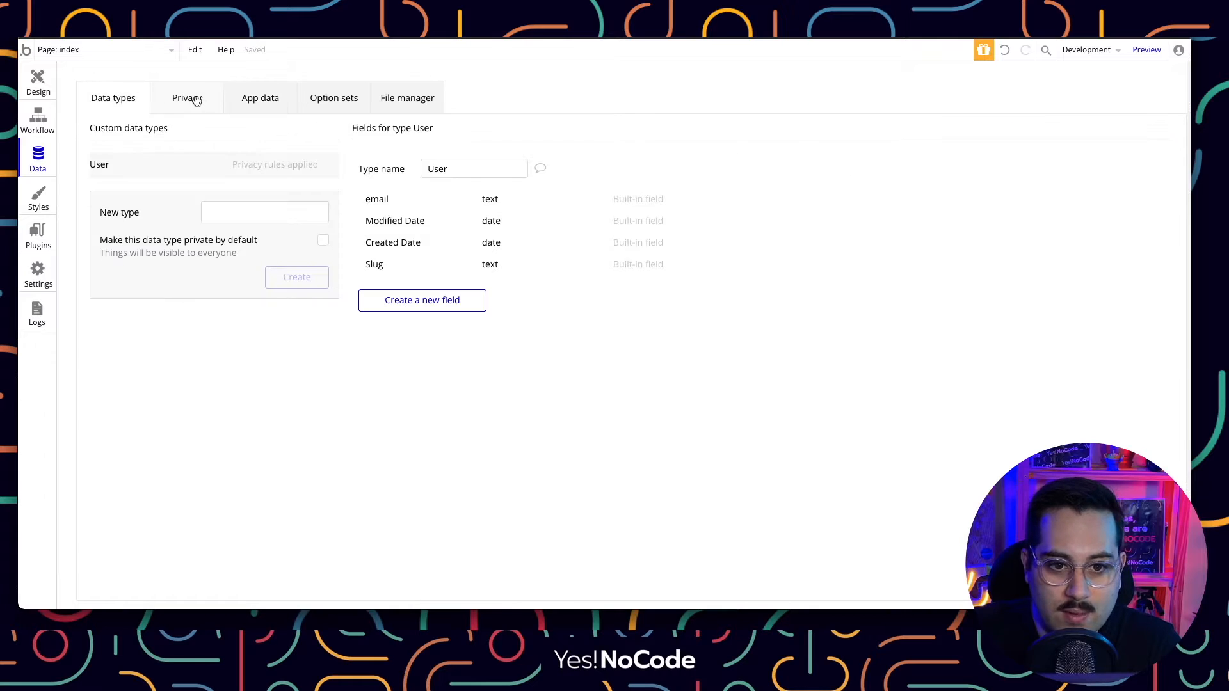
pyautogui.click(230, 106)
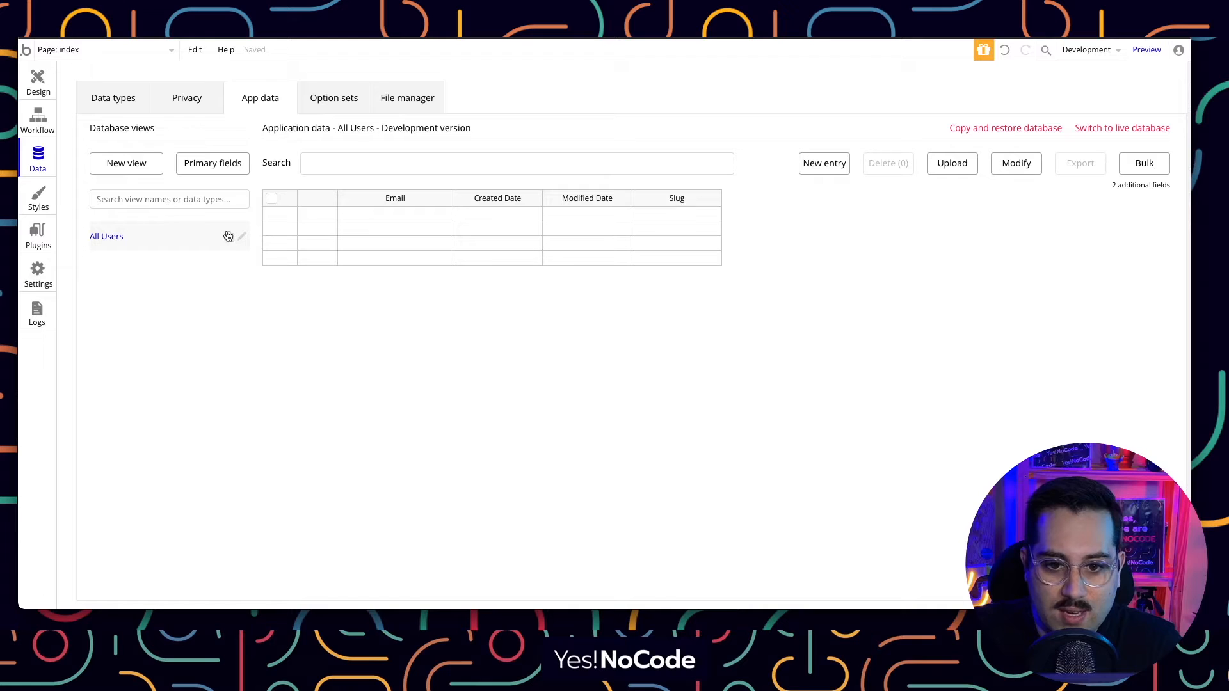
pyautogui.click(115, 97)
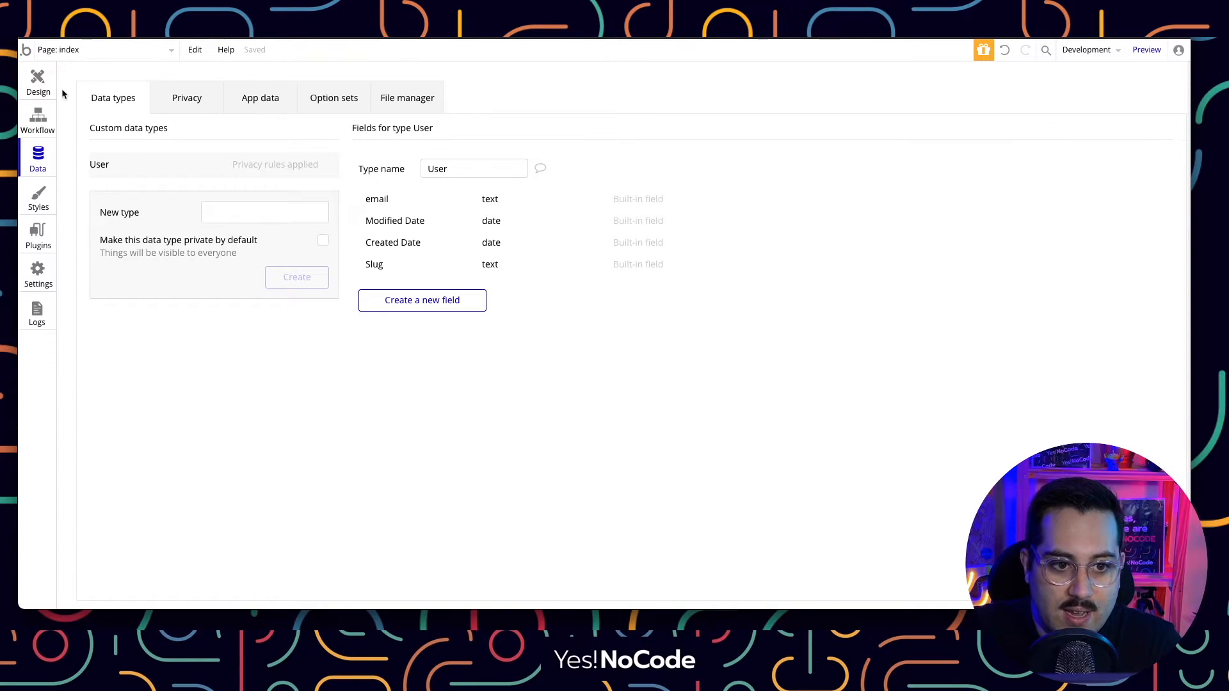
pyautogui.click(47, 83)
# Drop a Signup / Login Popup onto the page, then hide it again.
pyautogui.scroll(-4, 112, 431)
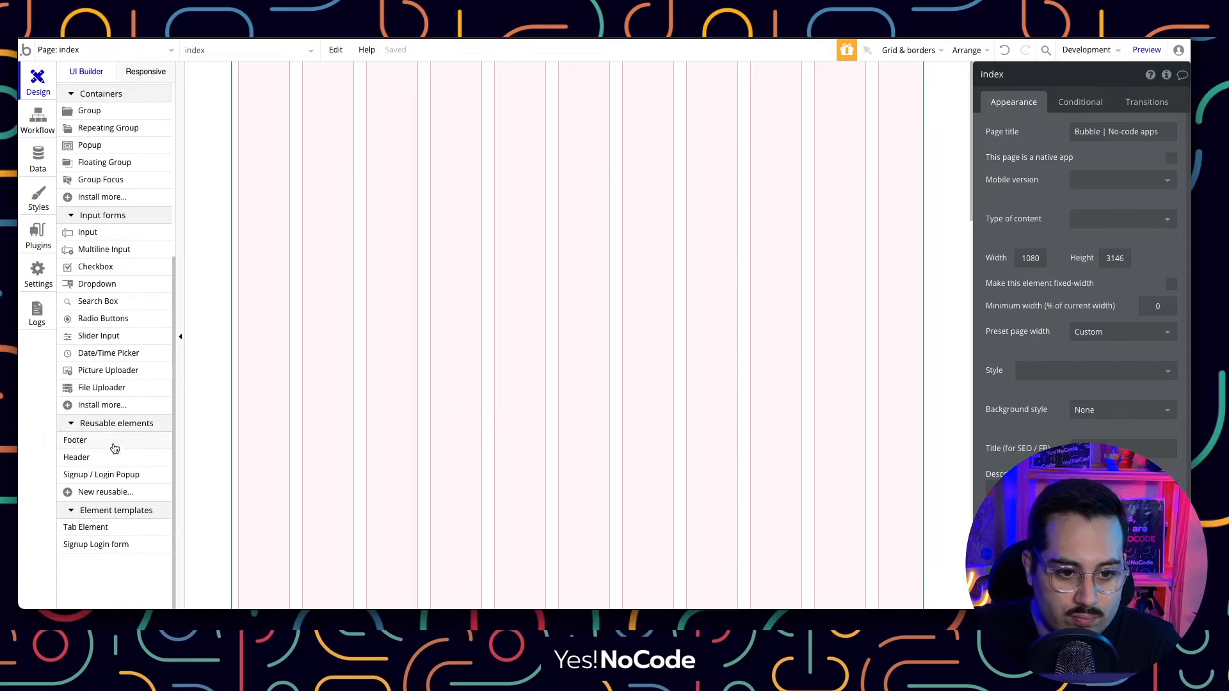
pyautogui.moveTo(104, 476)
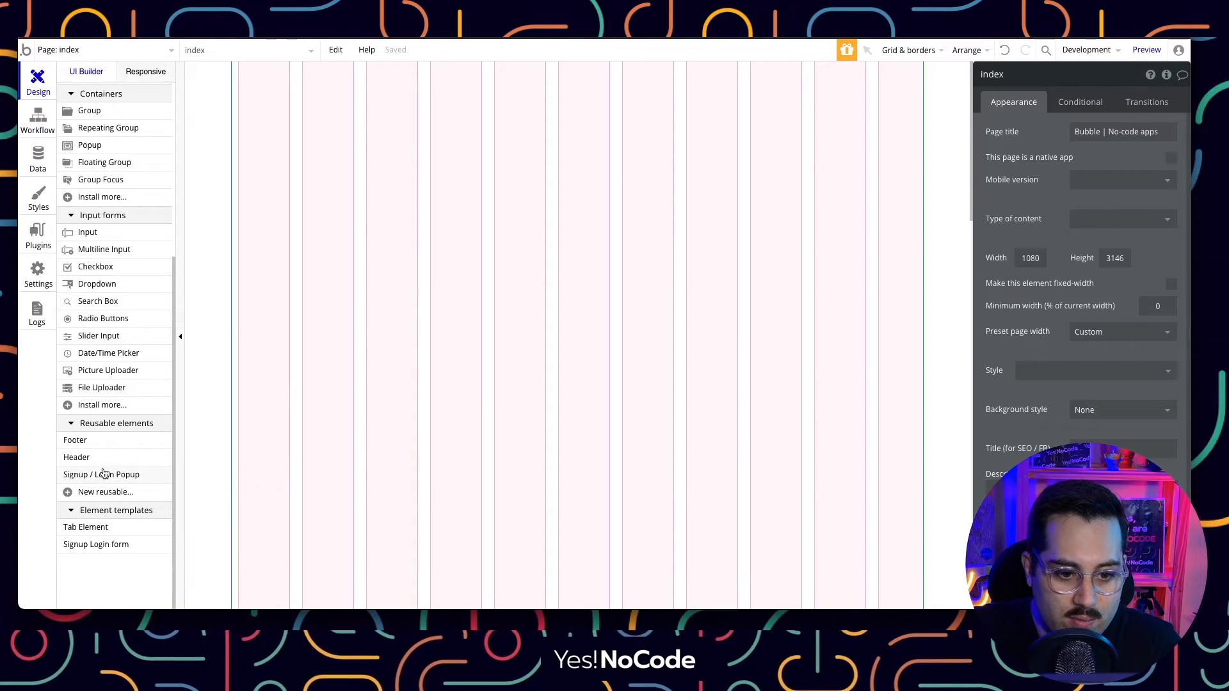
pyautogui.moveTo(104, 479); pyautogui.dragTo(545, 228)
pyautogui.moveTo(616, 140); pyautogui.dragTo(638, 145)
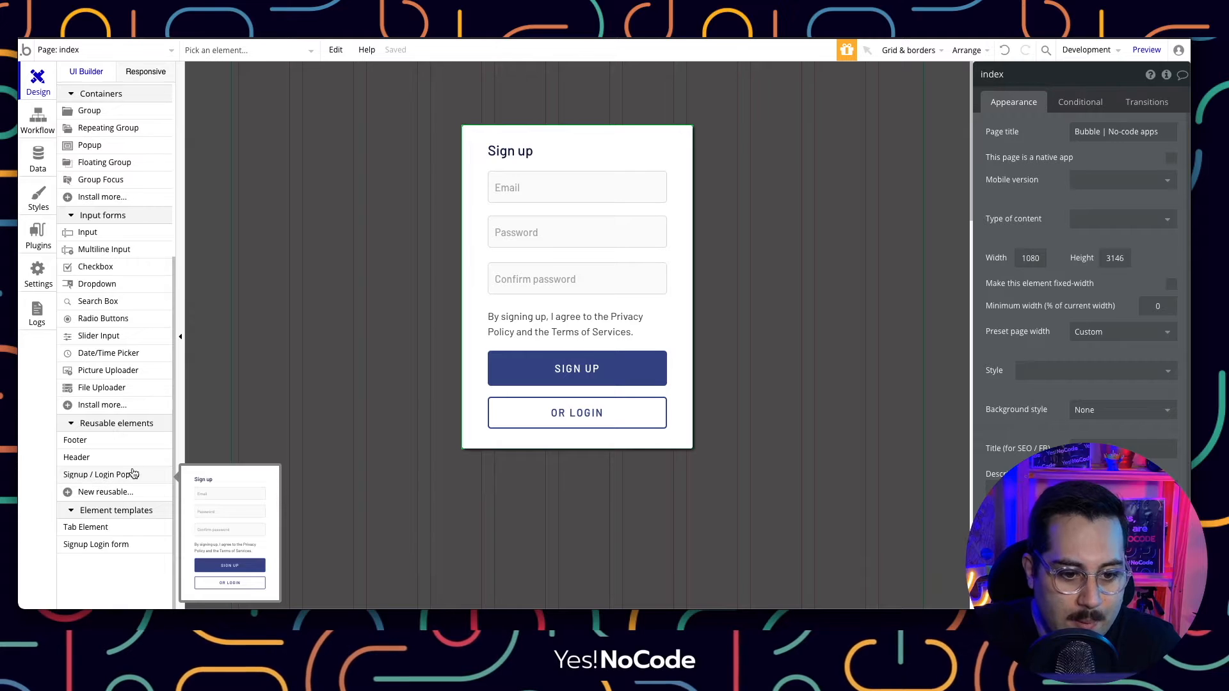
pyautogui.click(577, 152)
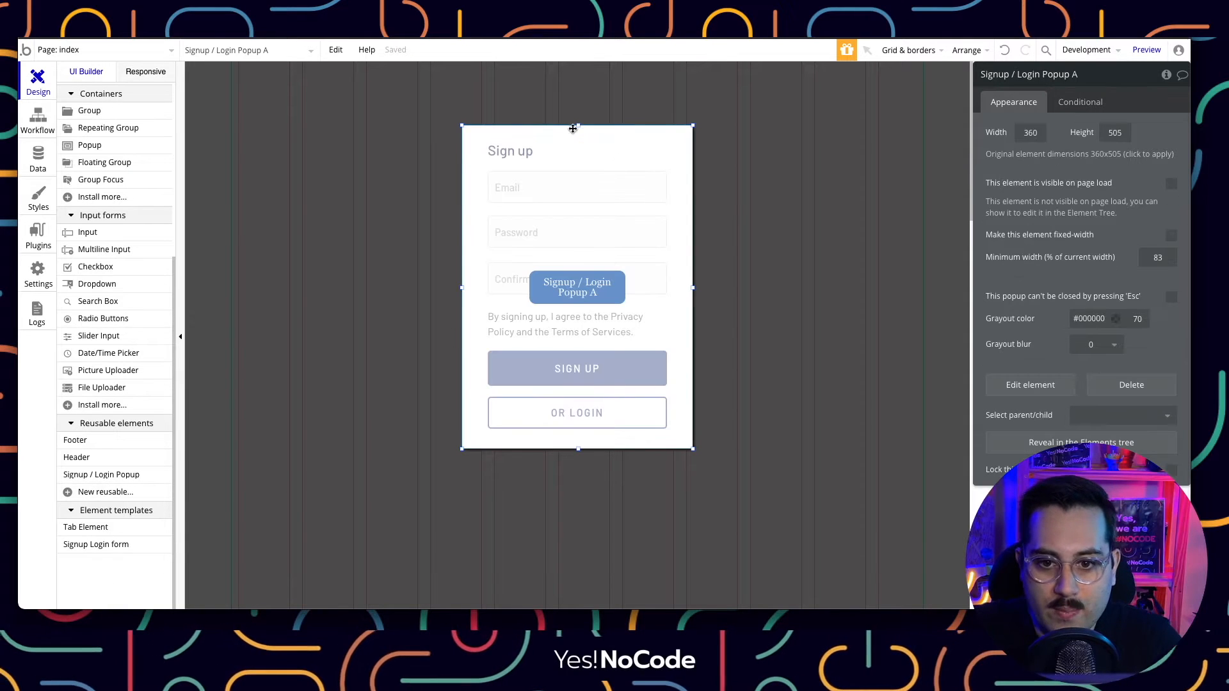
pyautogui.press('Escape')
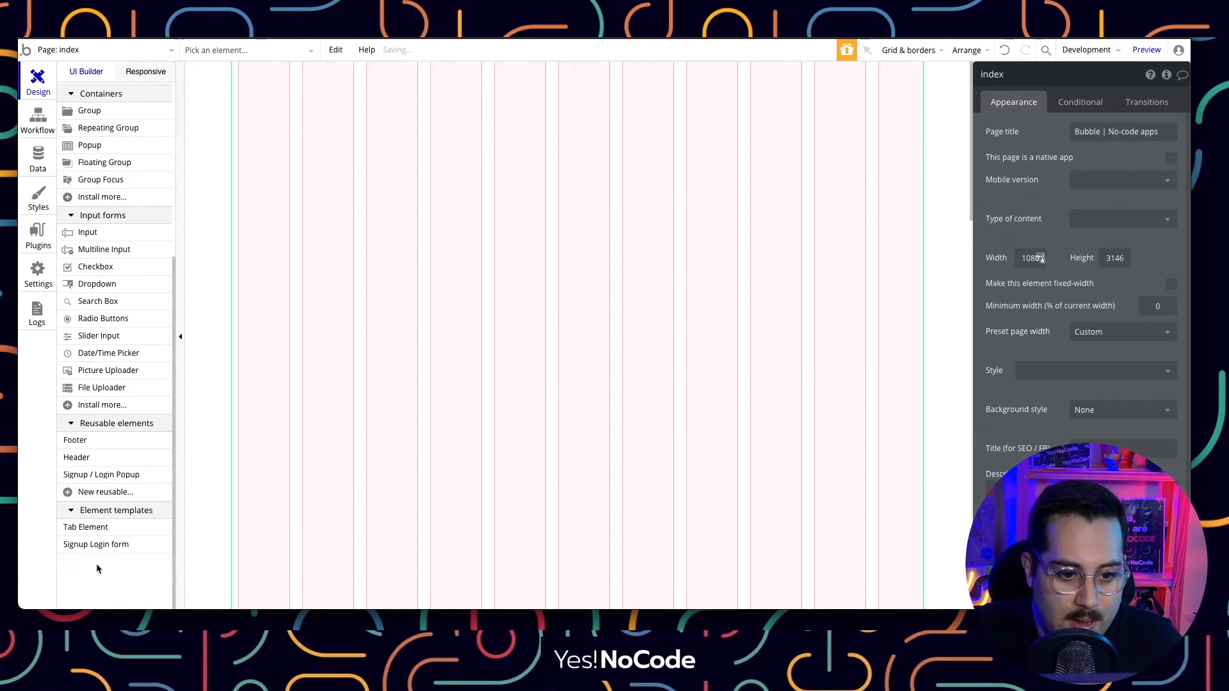
# Draw the Signup Login form template on the index page and move it near the top centre.
pyautogui.click(102, 546)
pyautogui.moveTo(440, 141)
pyautogui.mouseDown()
pyautogui.moveTo(570, 247)
pyautogui.moveTo(735, 428)
pyautogui.moveTo(755, 494)
pyautogui.moveTo(739, 545)
pyautogui.mouseUp()
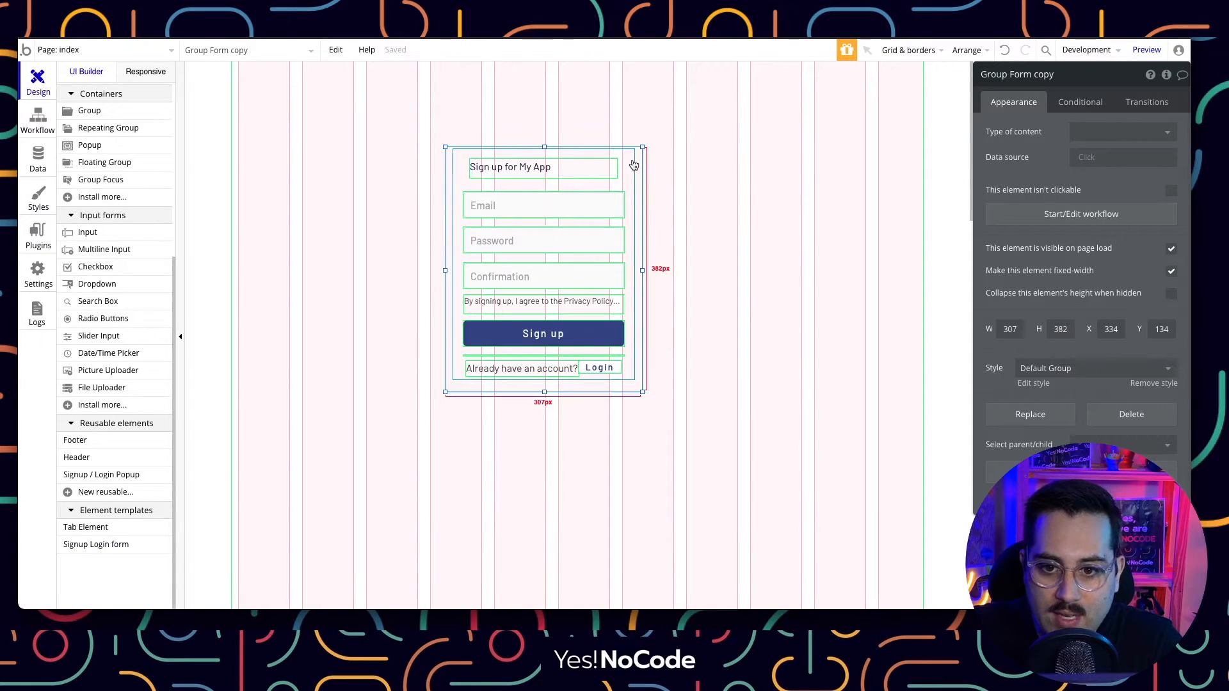
pyautogui.moveTo(638, 162); pyautogui.dragTo(670, 114)
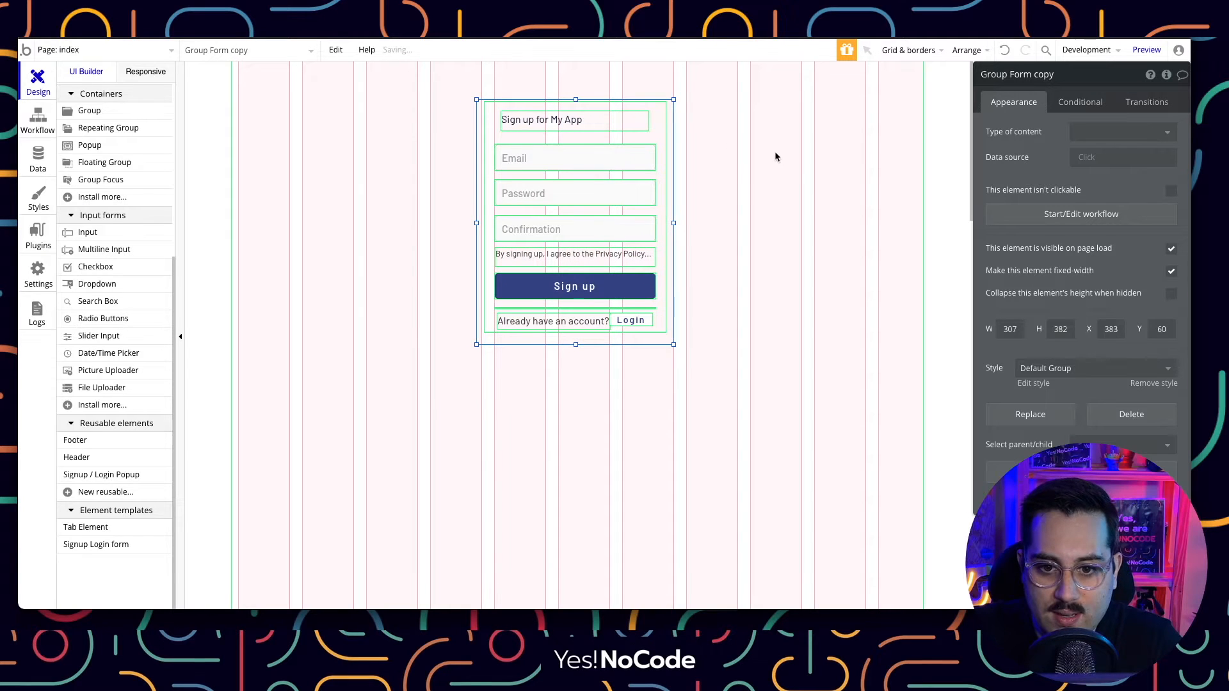
pyautogui.click(753, 179)
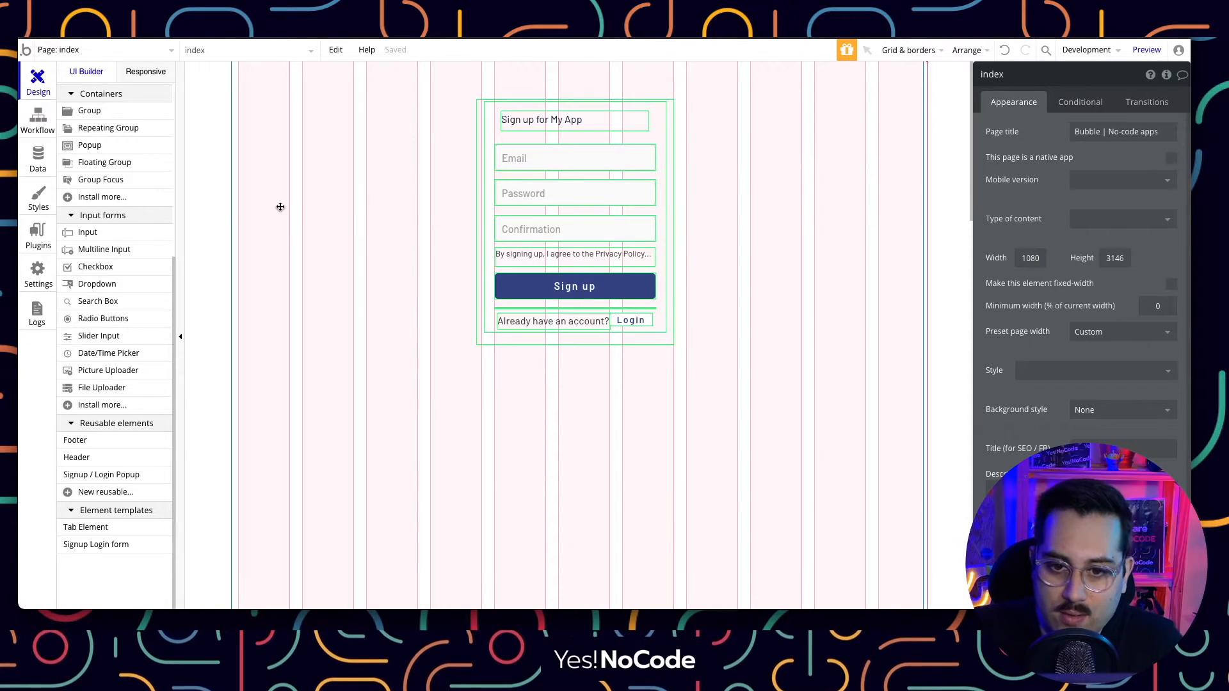
# Check the stored user records in App data before returning to the designer.
pyautogui.click(28, 163)
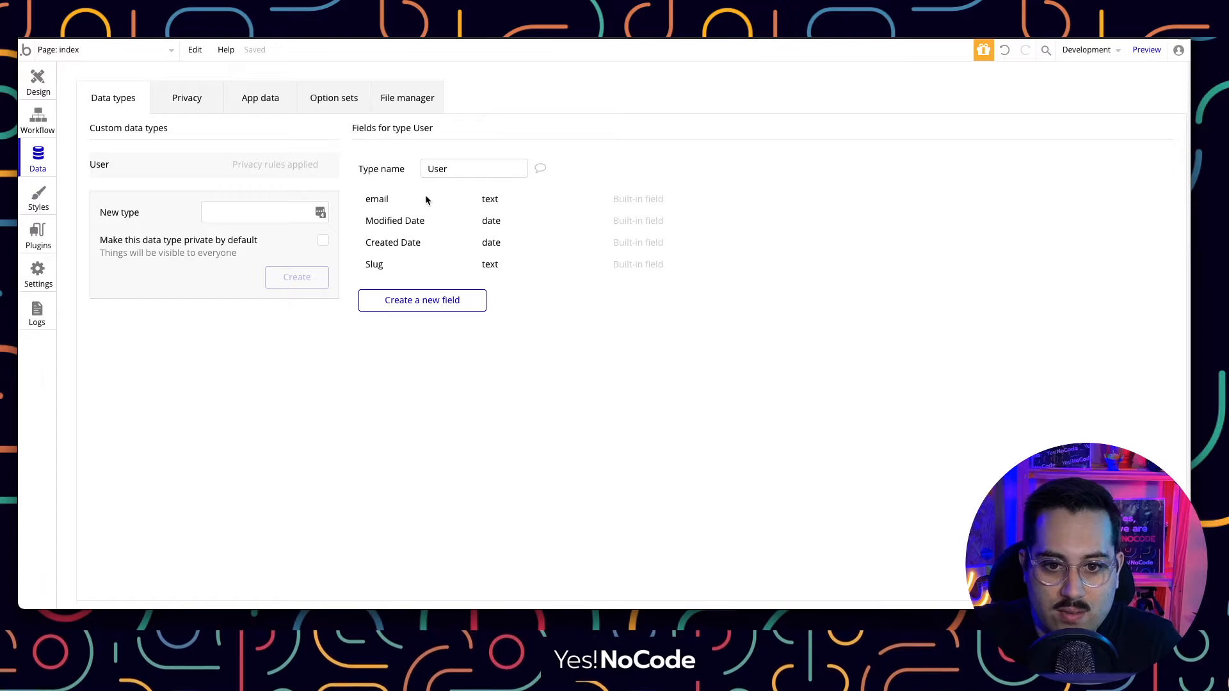
pyautogui.click(267, 99)
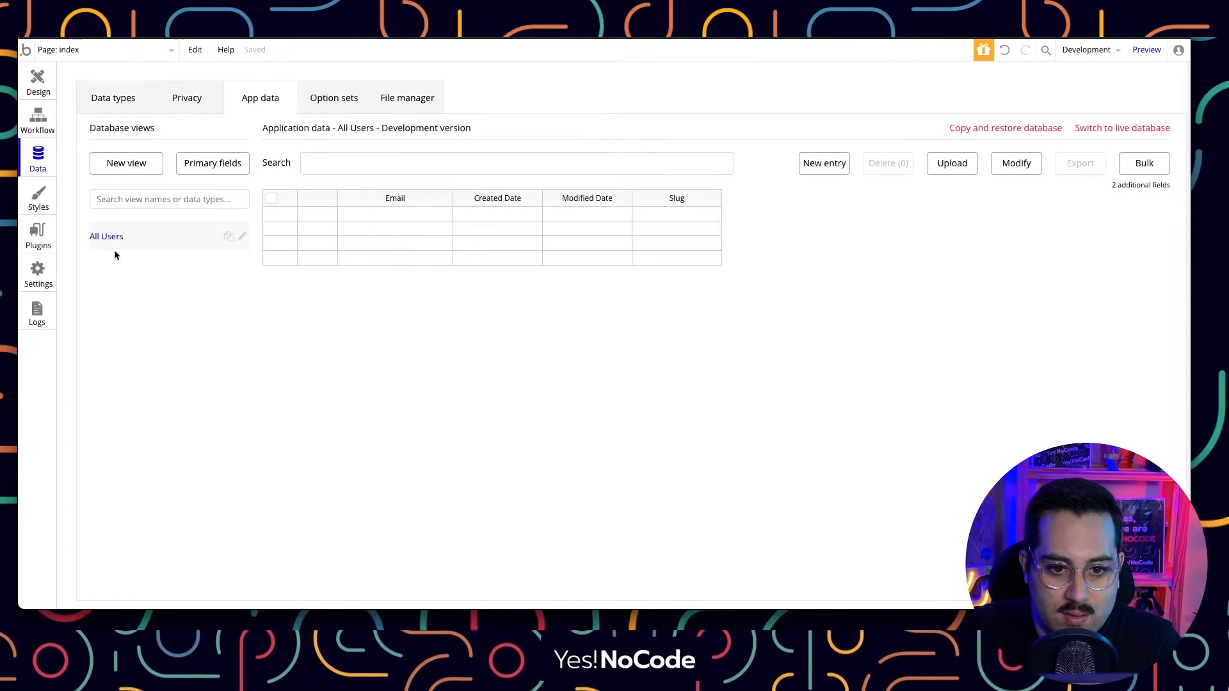
pyautogui.click(30, 96)
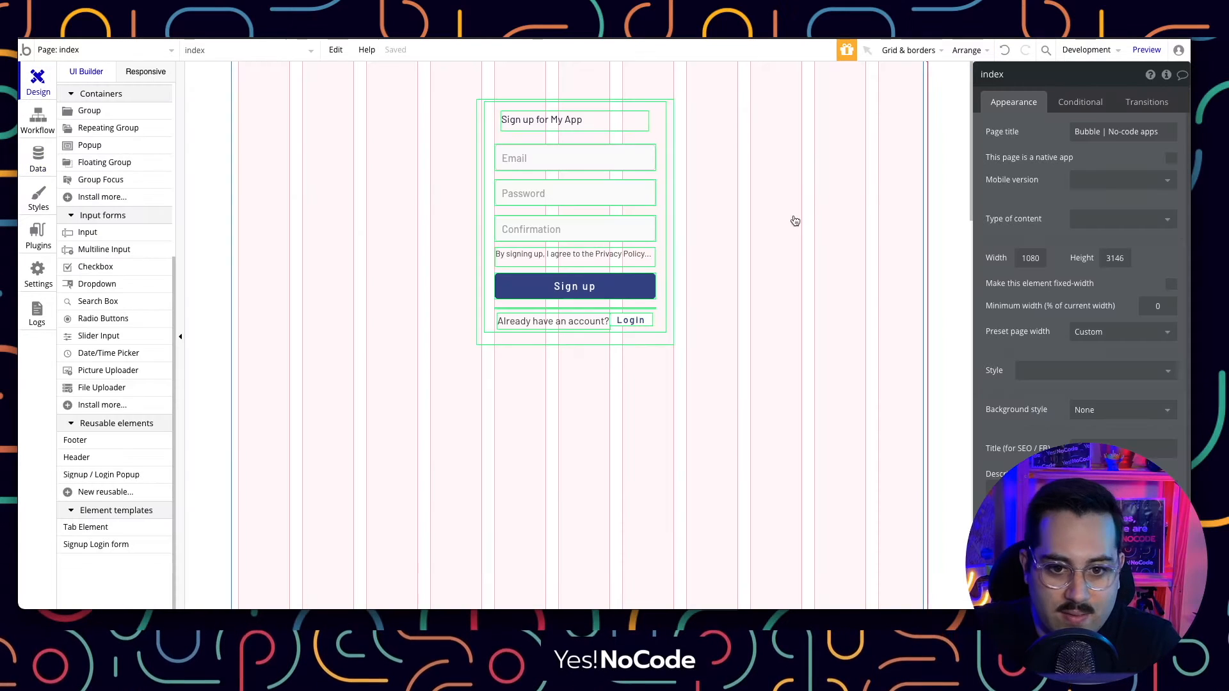
# In preview, sign up a test user with a test e-mail and matching password, then return to the editor.
pyautogui.click(1146, 49)
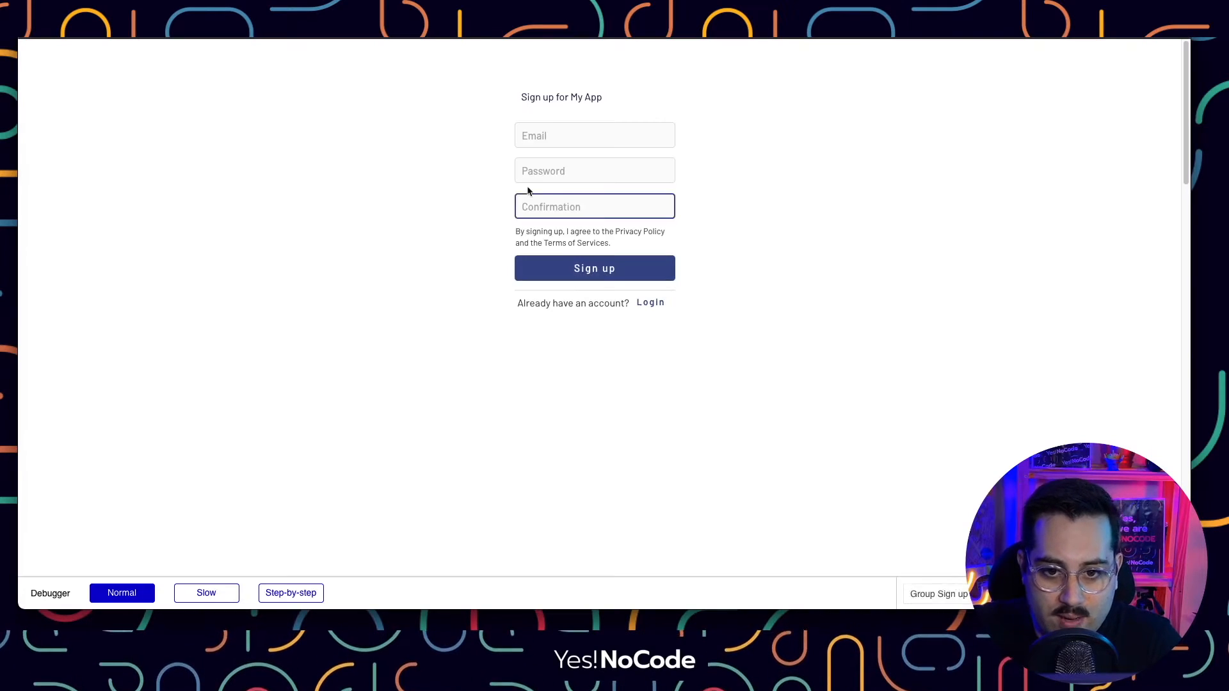
pyautogui.click(558, 139)
pyautogui.write('emai')
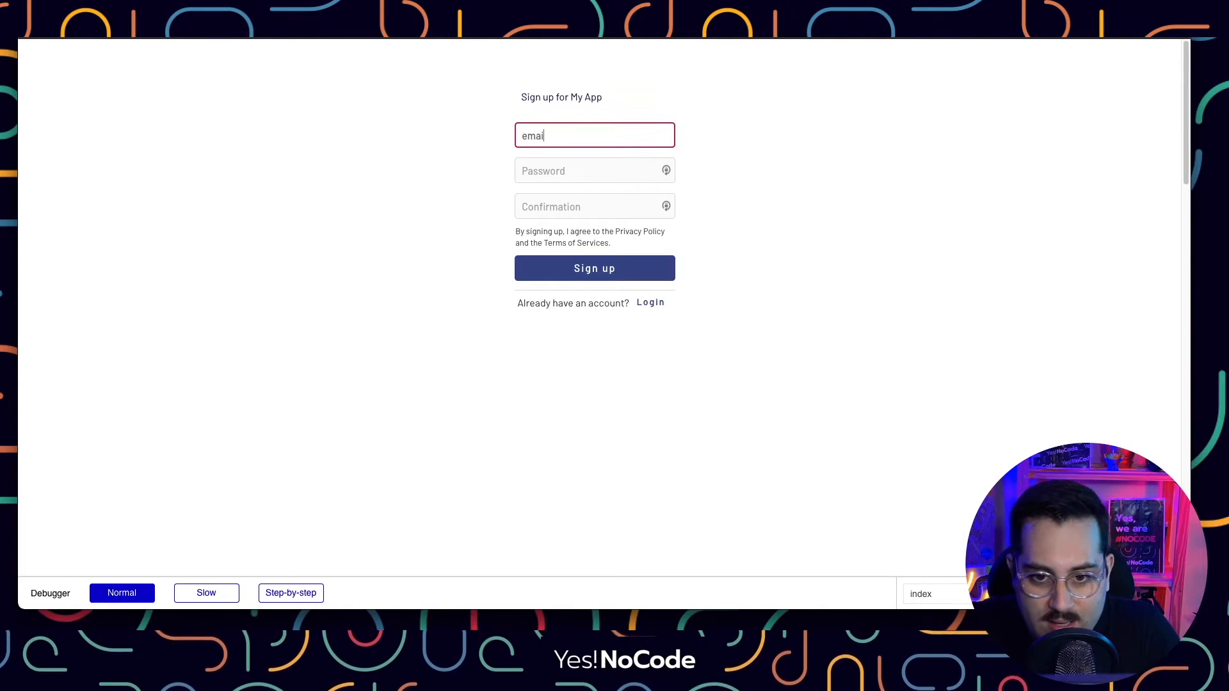
pyautogui.write('l@email.com')
pyautogui.press('Tab')
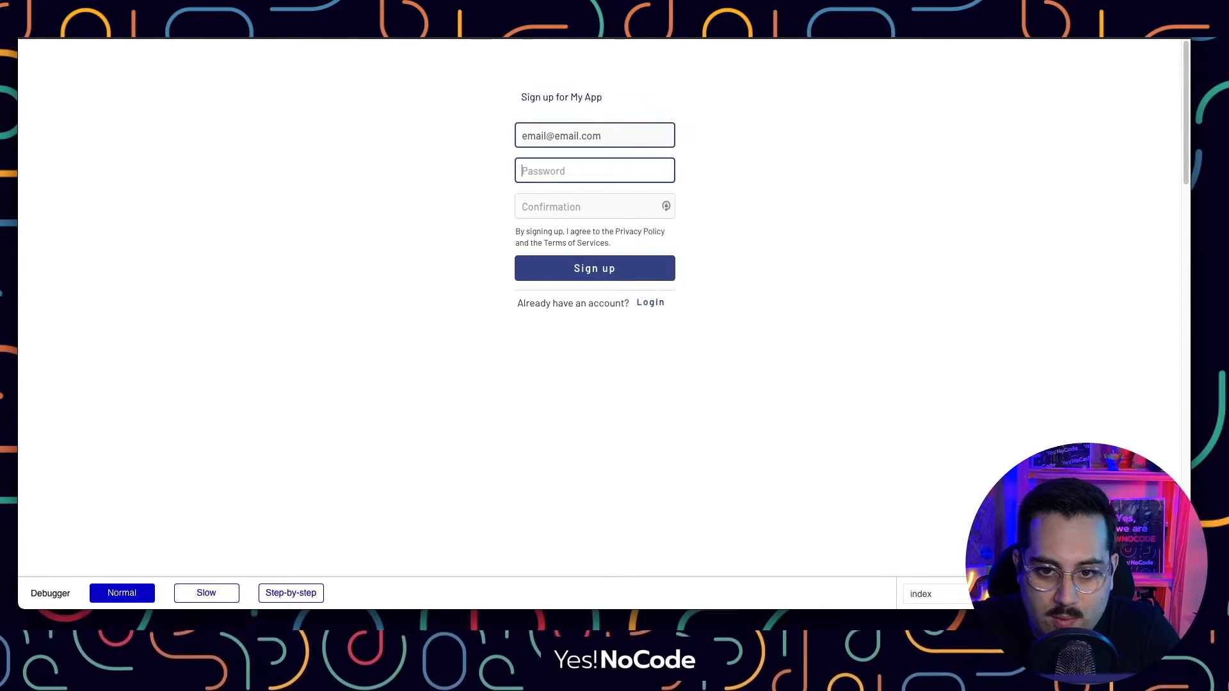
pyautogui.write('1234')
pyautogui.press('Tab')
pyautogui.write('12')
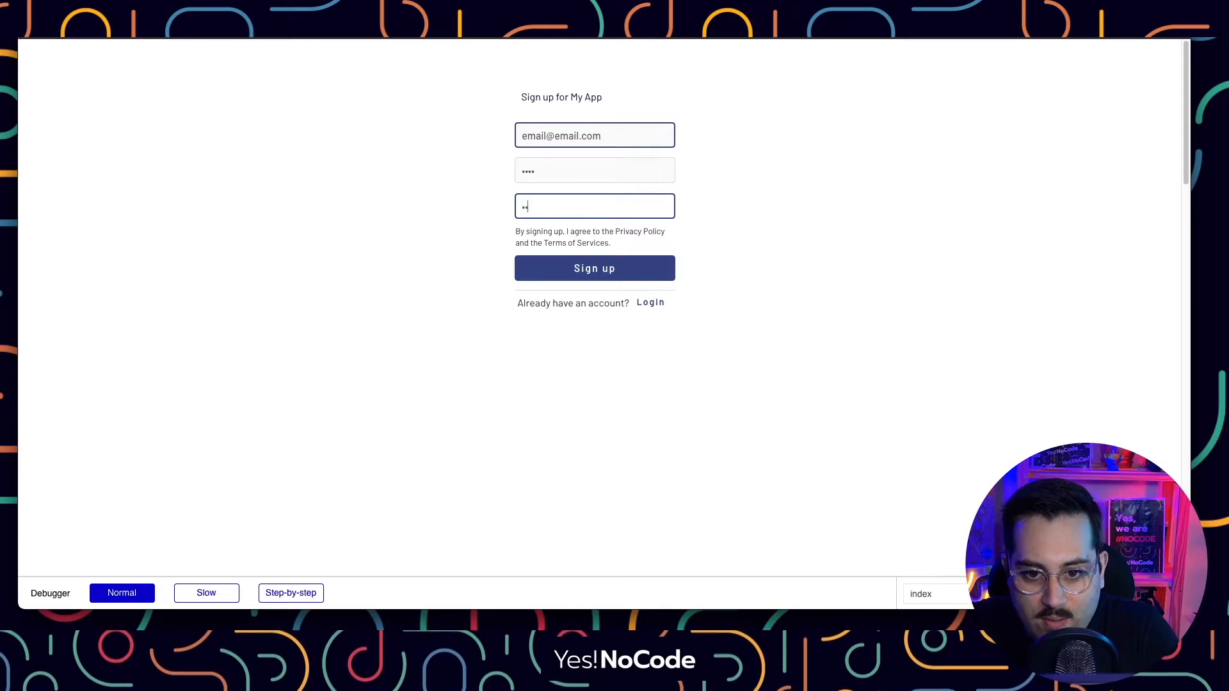
pyautogui.write('34')
pyautogui.click(600, 273)
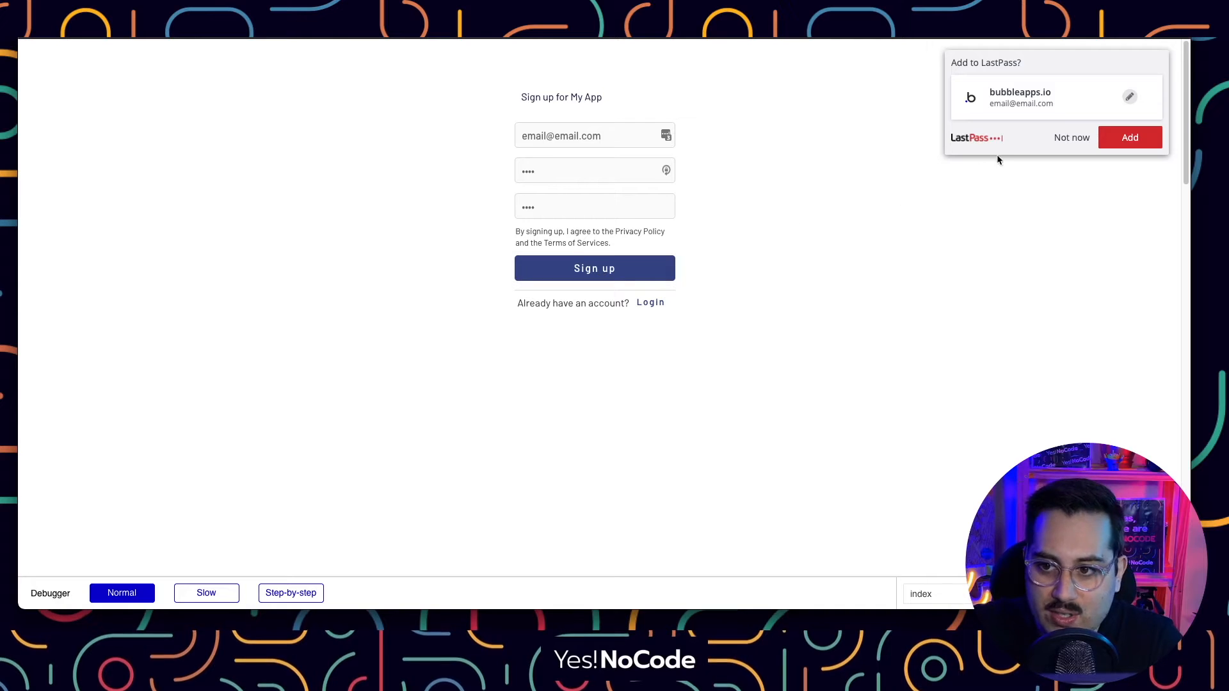
pyautogui.click(1072, 138)
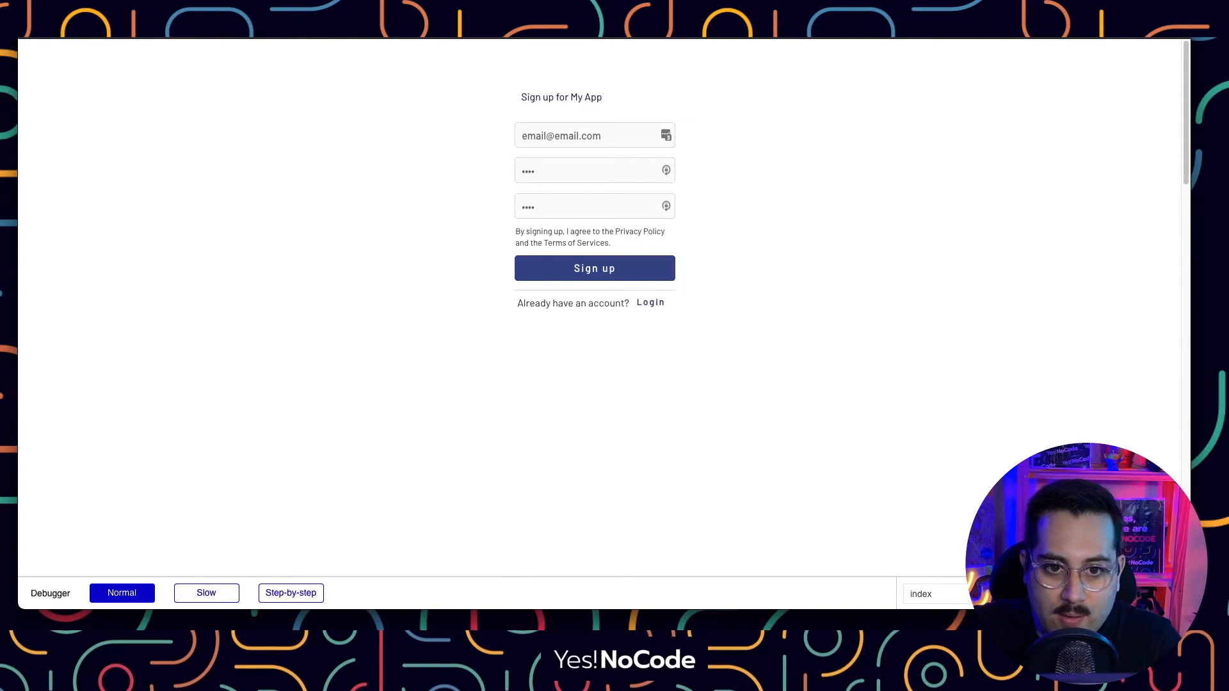
pyautogui.hotkey('ctrl', 'shift', 'Tab')
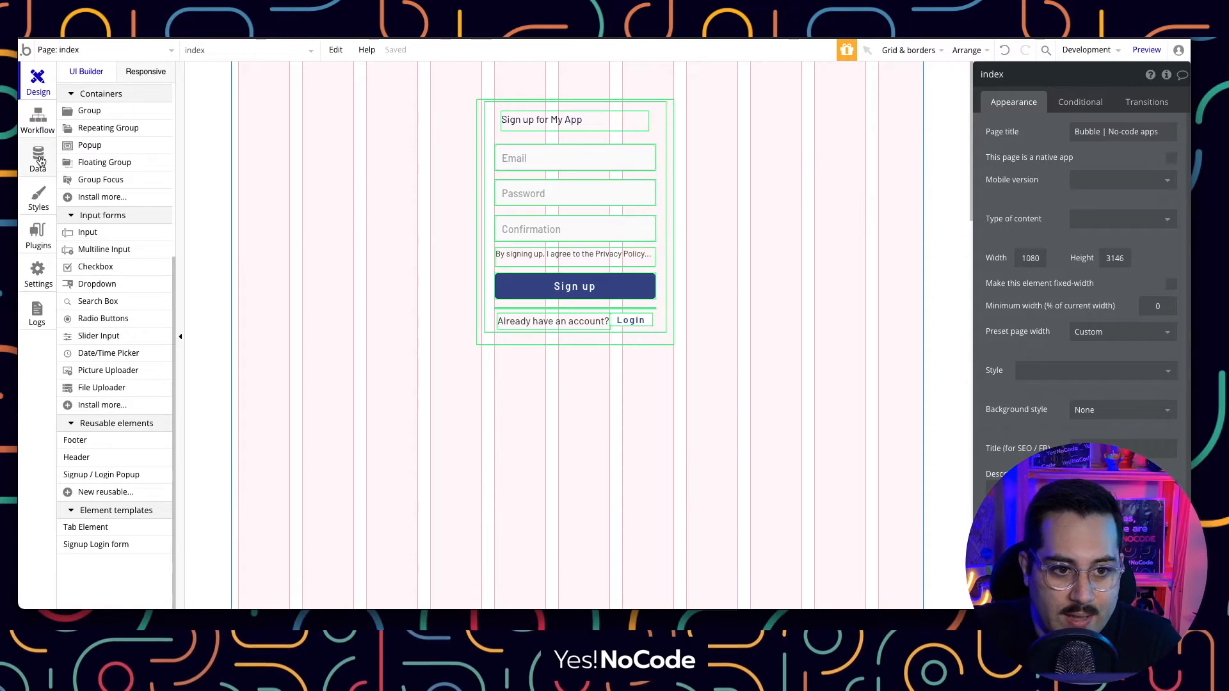
pyautogui.click(41, 160)
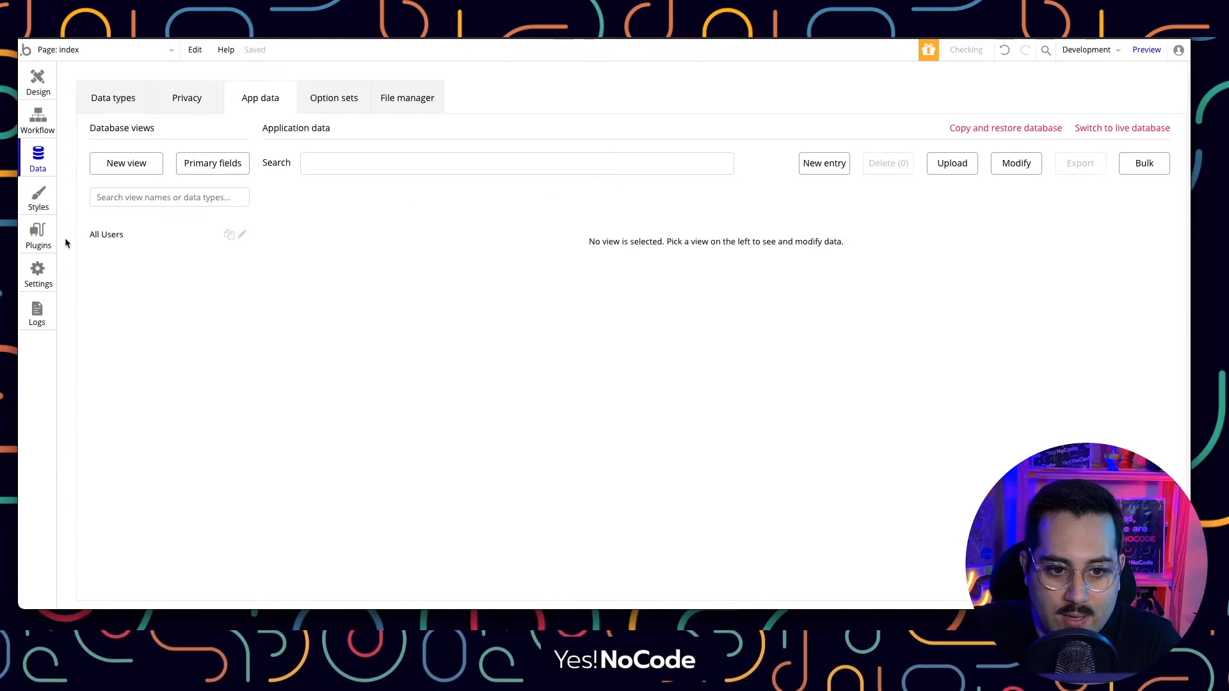
pyautogui.click(110, 238)
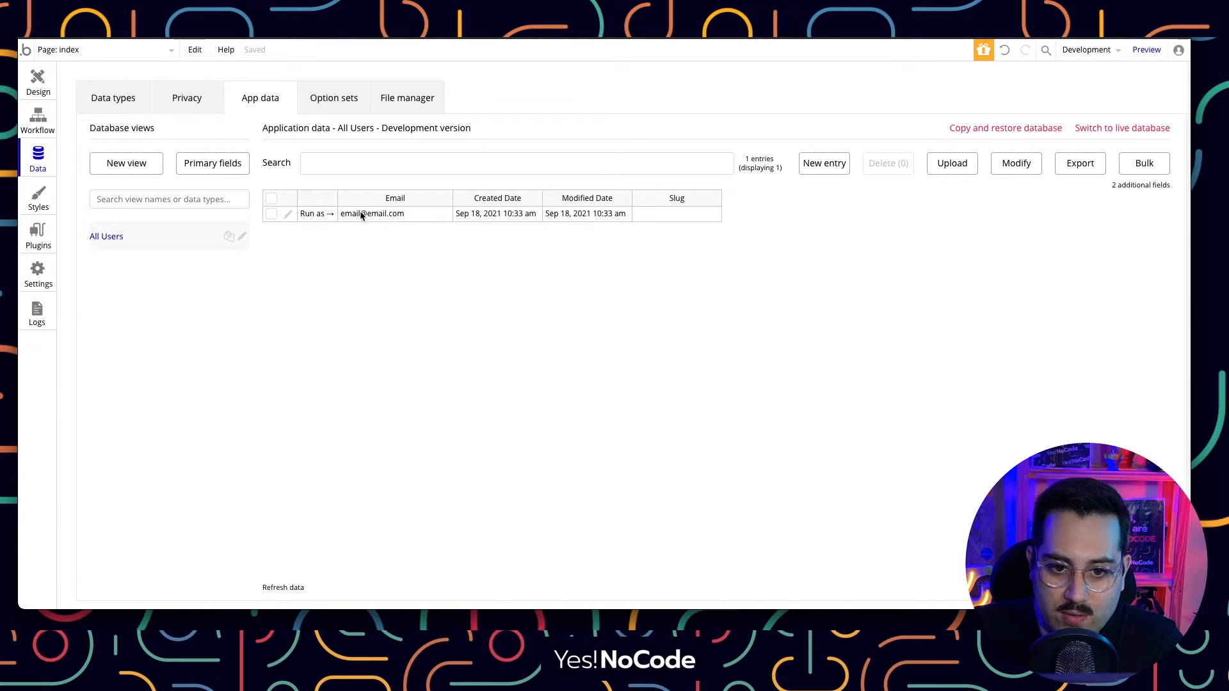
pyautogui.click(41, 93)
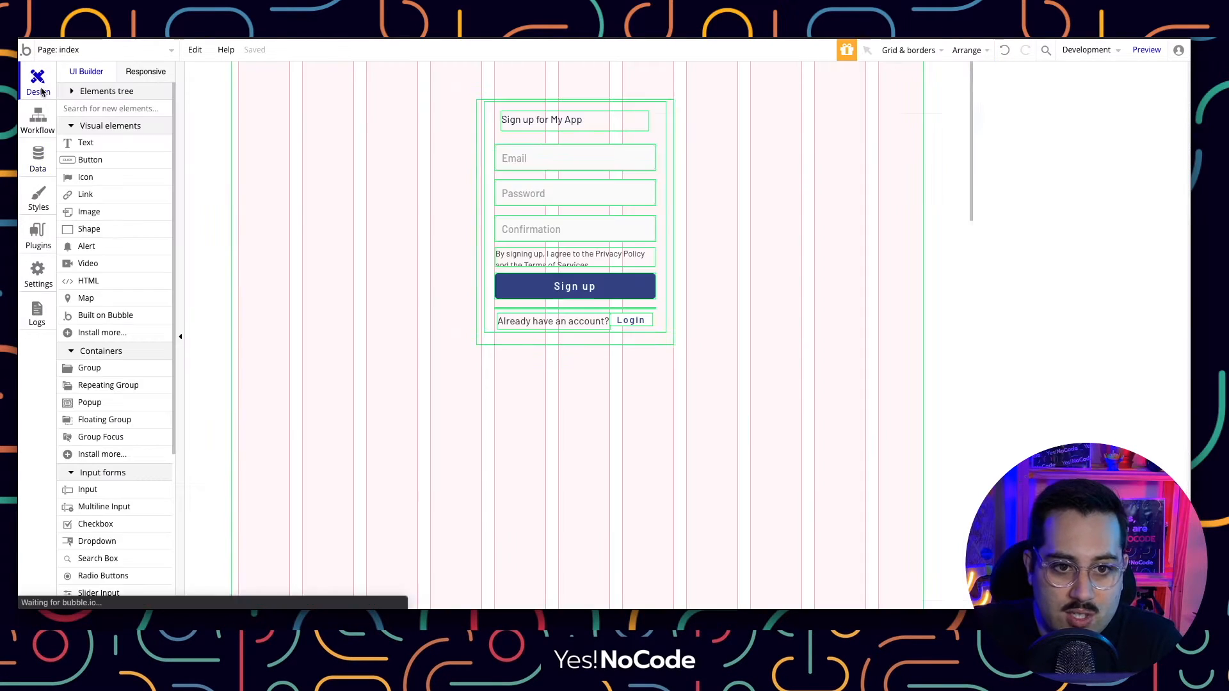
# Submit a second test sign-up in preview, decline the password manager, and head back to the data.
pyautogui.click(1146, 51)
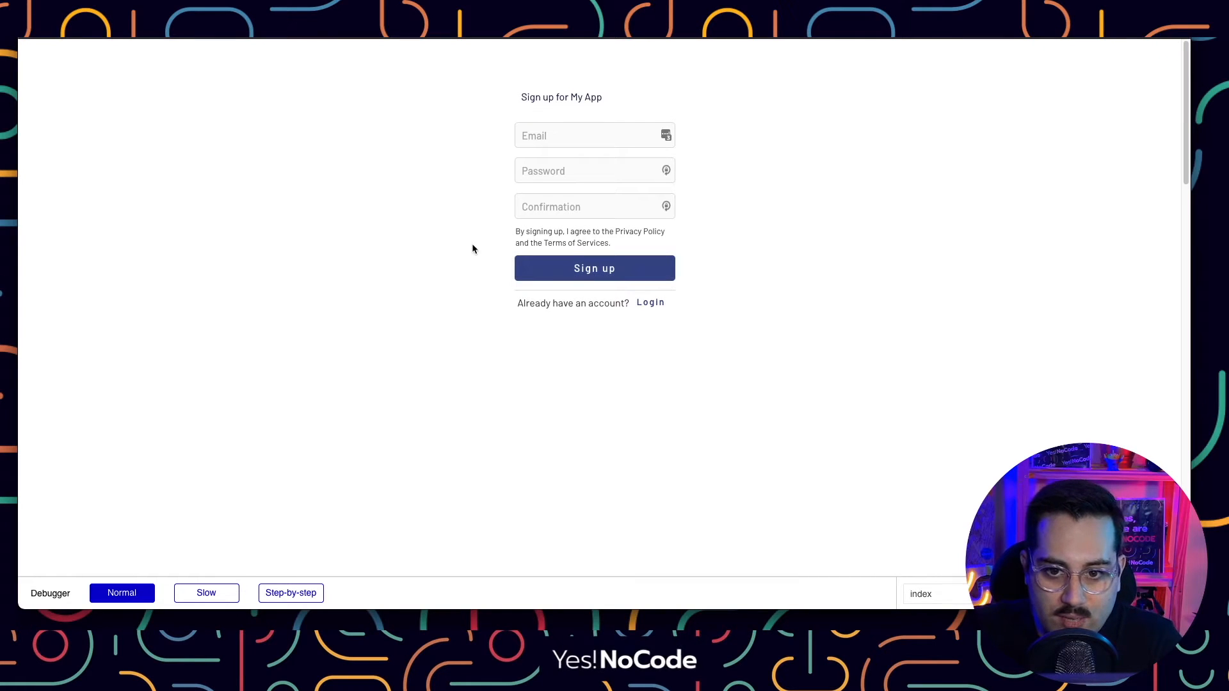
pyautogui.click(532, 136)
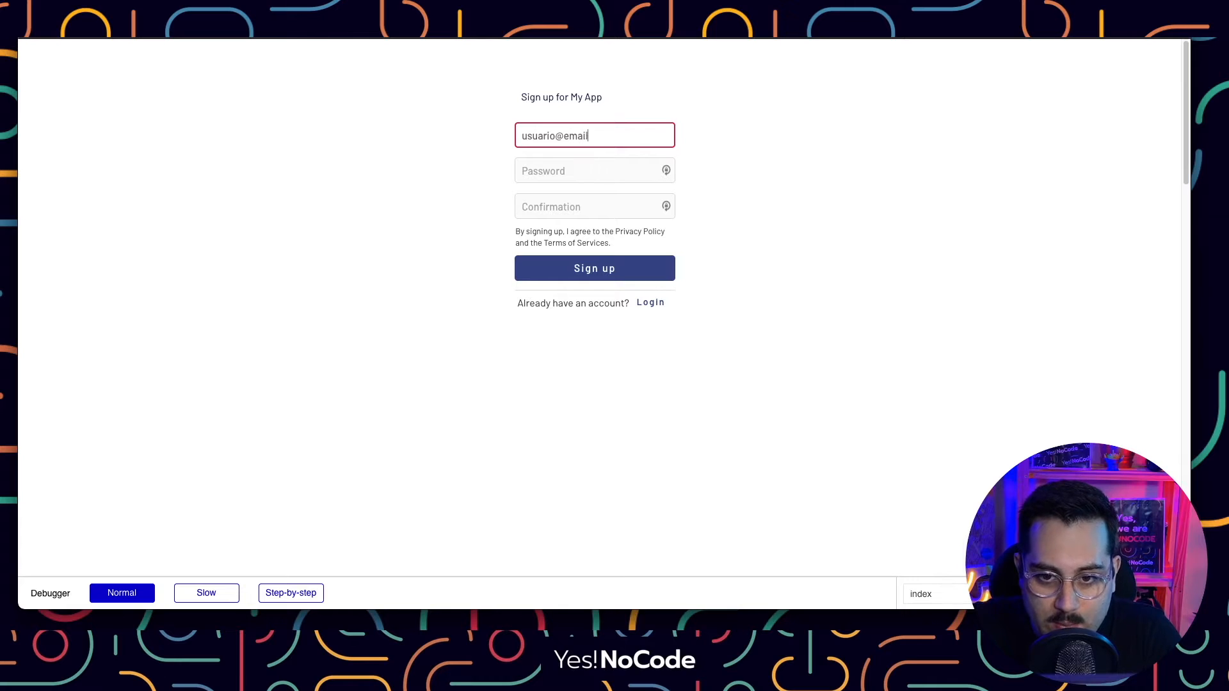
pyautogui.press('Tab')
pyautogui.write('••')
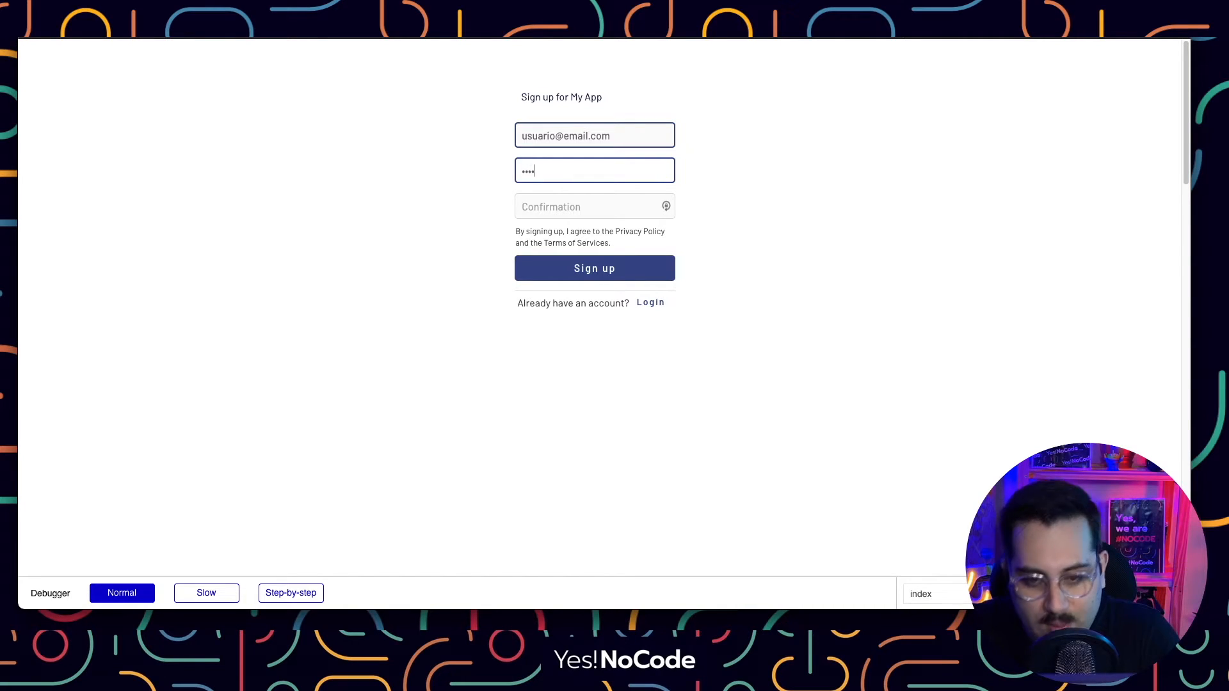
pyautogui.press('Tab')
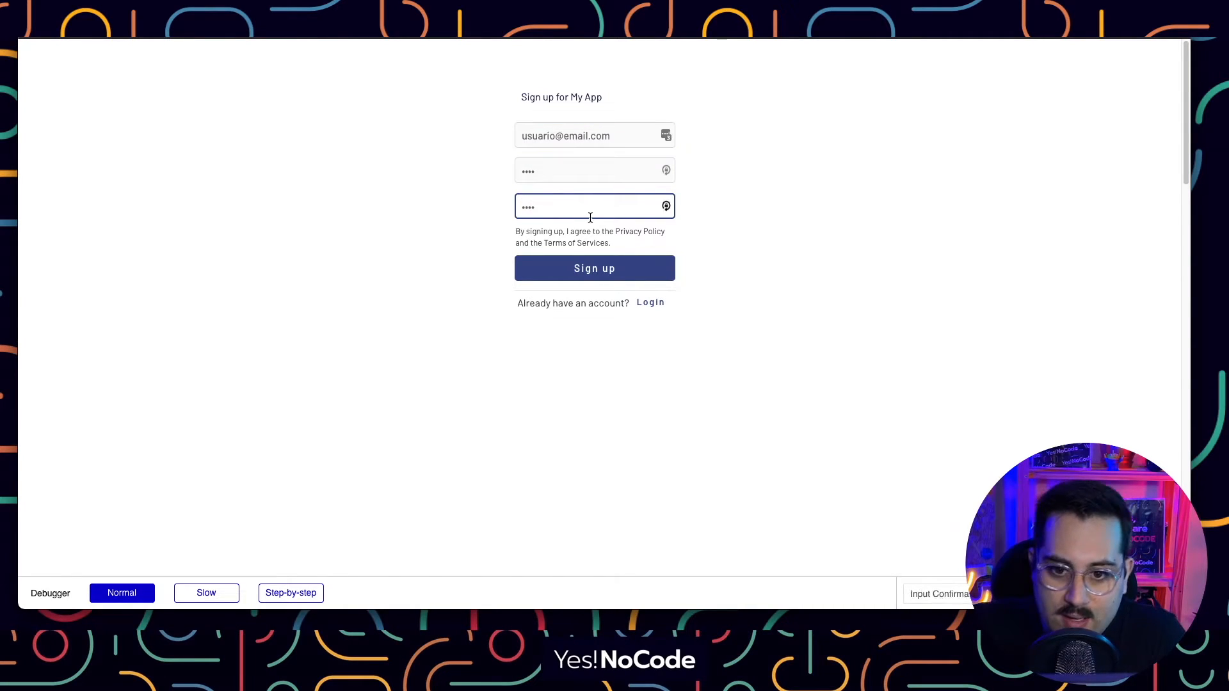
pyautogui.click(580, 269)
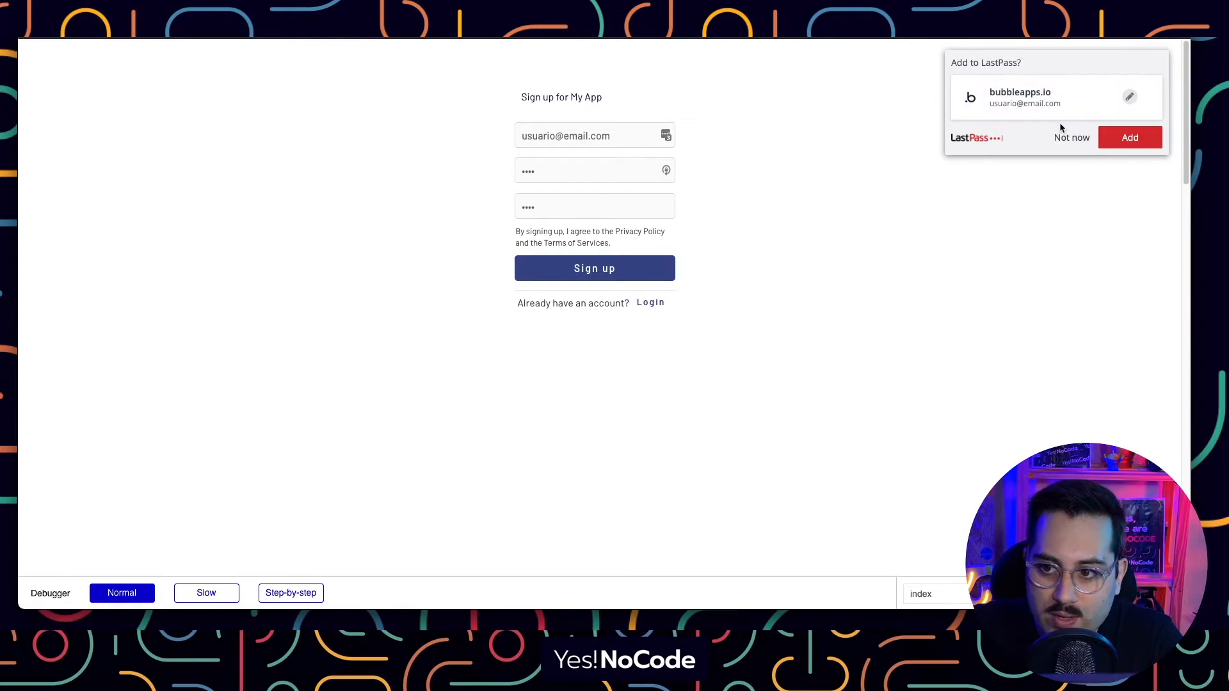
pyautogui.click(1069, 137)
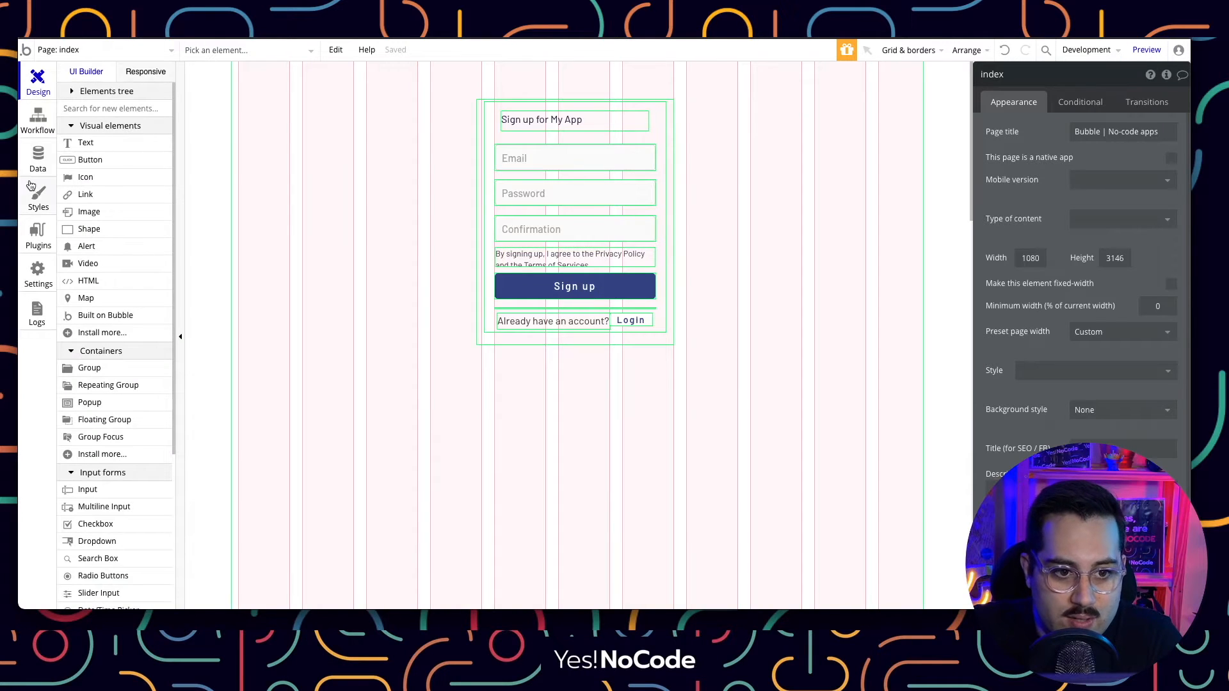
pyautogui.click(31, 165)
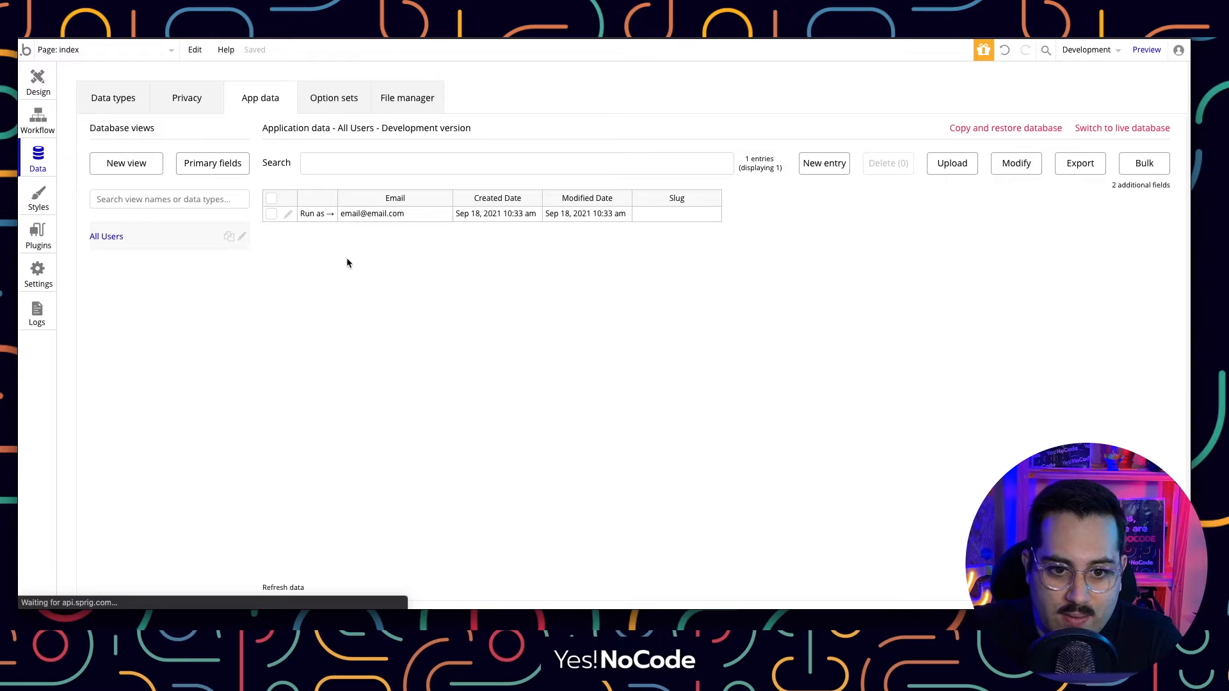
# Reload to confirm All Users now lists two records, try Run as, then return to Design.
pyautogui.press('super+r')
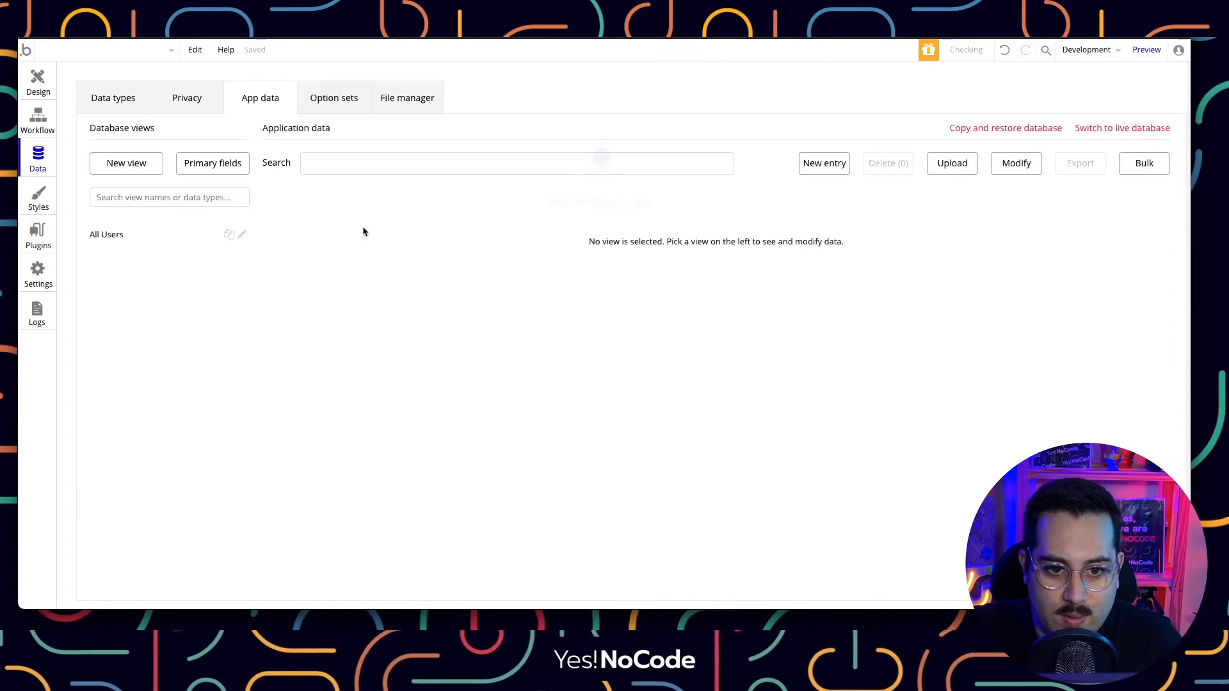
pyautogui.click(115, 236)
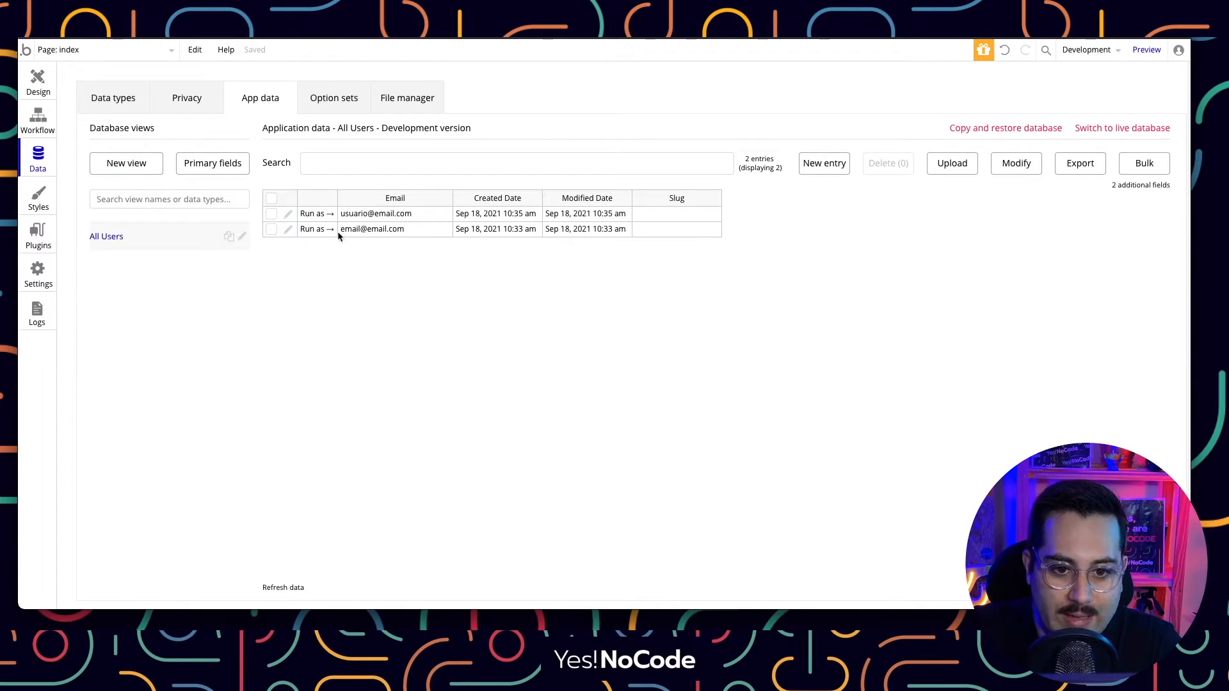
pyautogui.click(316, 230)
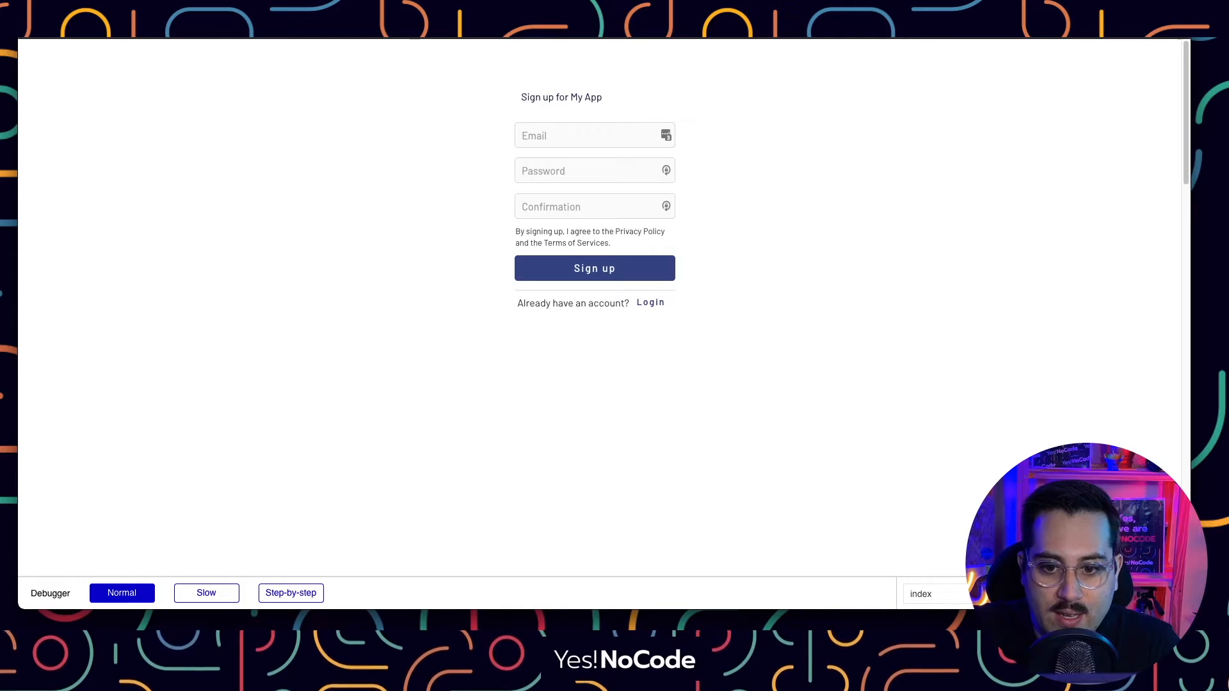
pyautogui.click(648, 303)
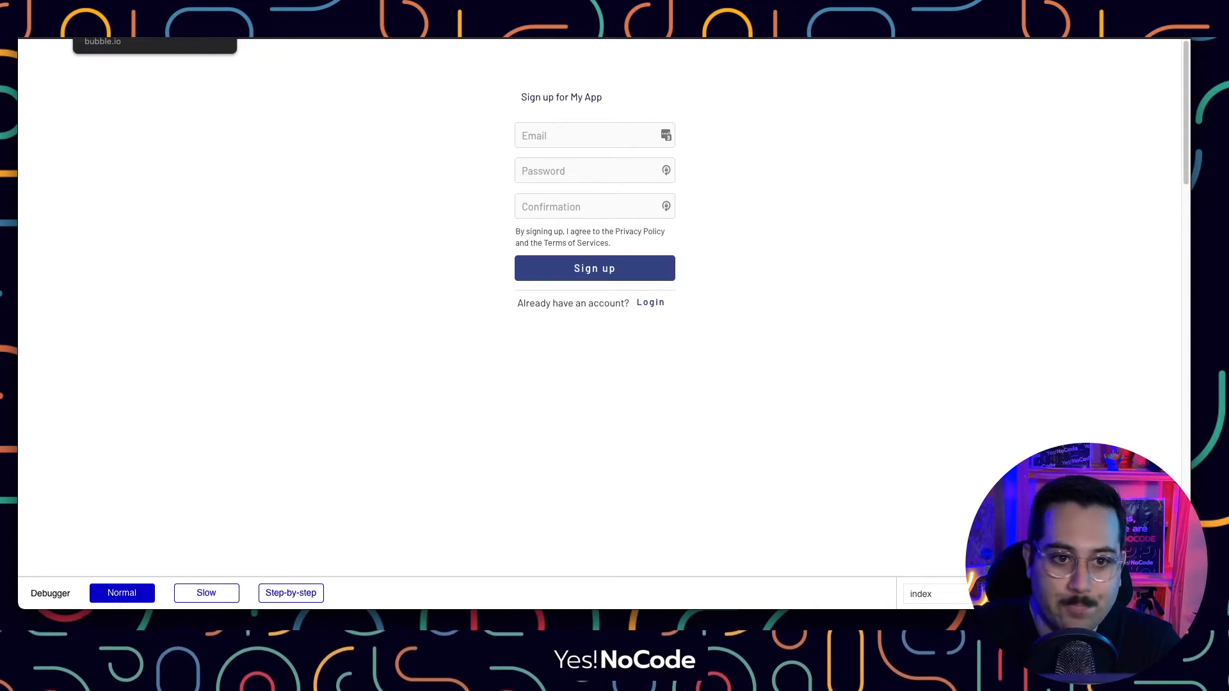
pyautogui.click(122, 9)
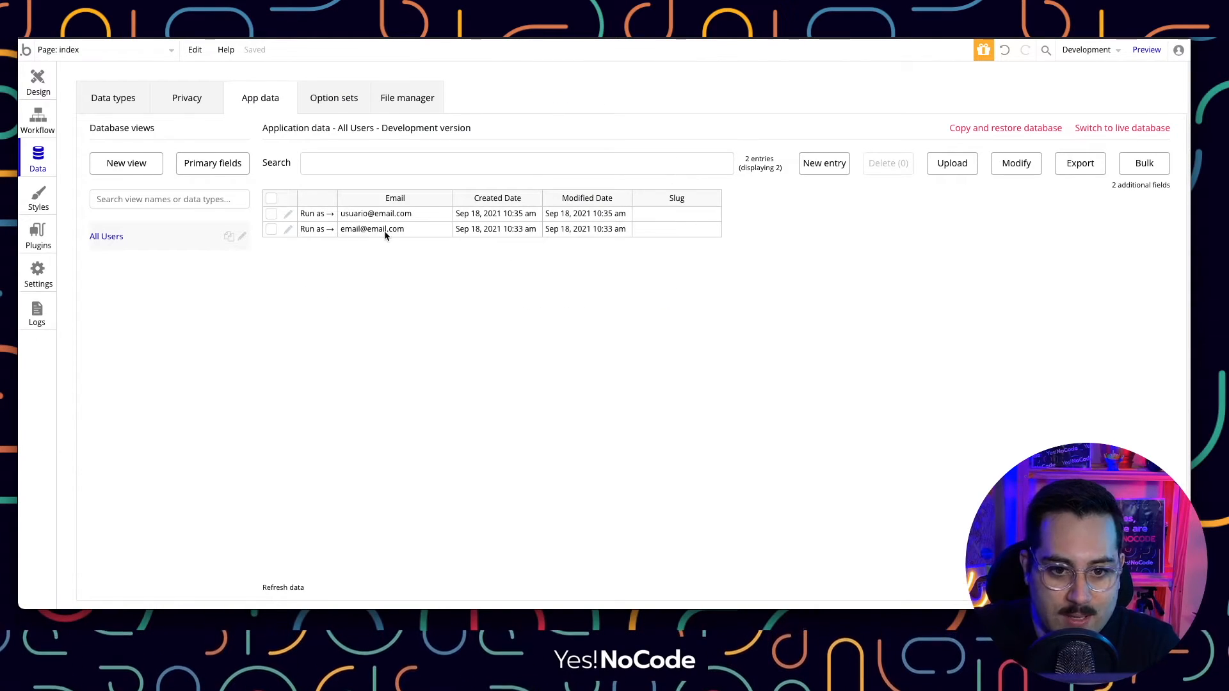
pyautogui.click(36, 90)
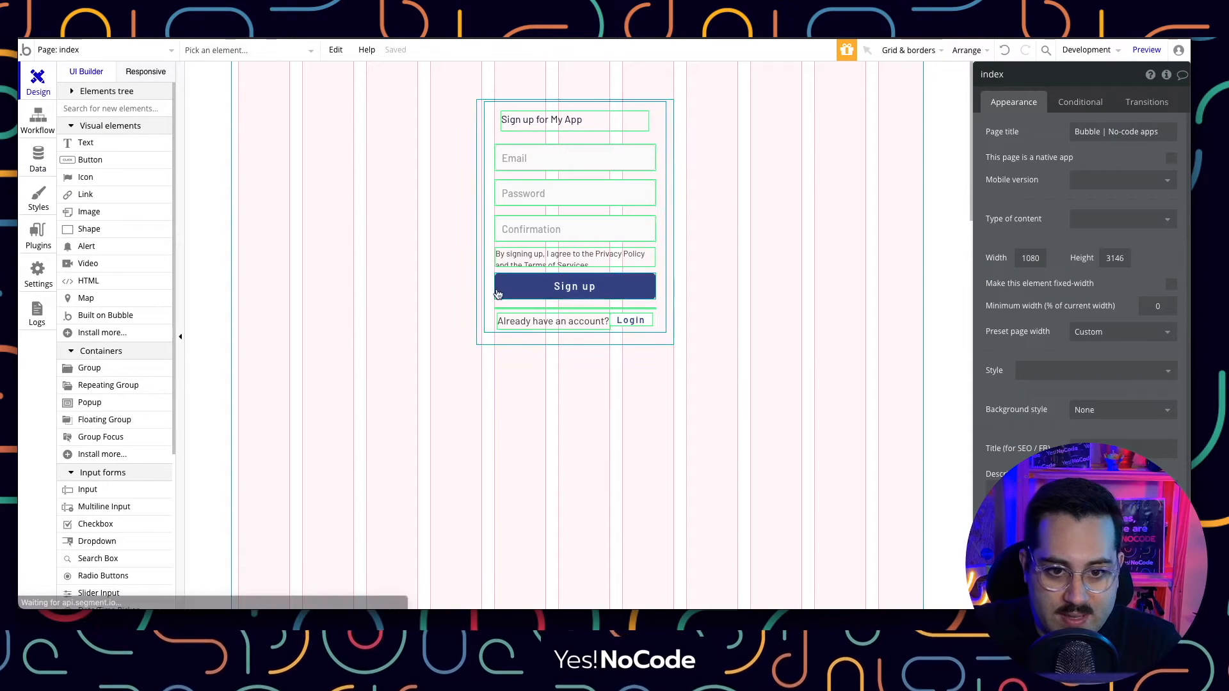
# Delete the whole sign-up form and draw a new text element near the page top.
pyautogui.moveTo(444, 84); pyautogui.dragTo(804, 406)
pyautogui.press('Delete')
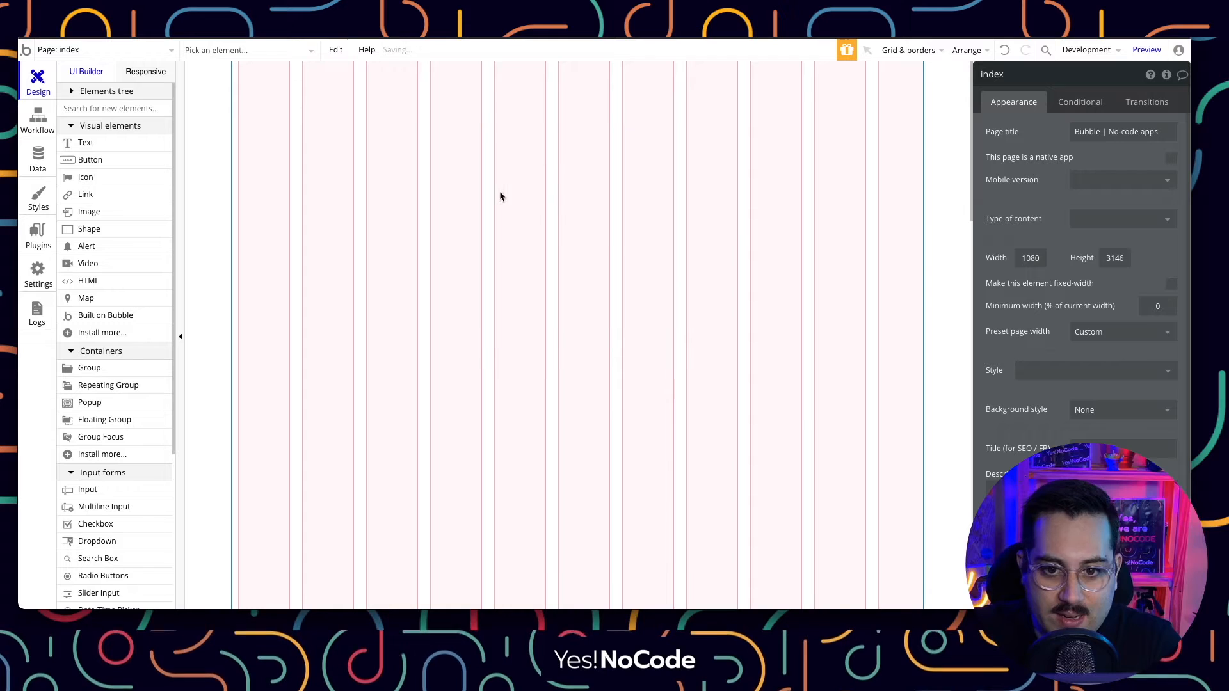
pyautogui.click(86, 142)
pyautogui.moveTo(398, 108); pyautogui.dragTo(684, 130)
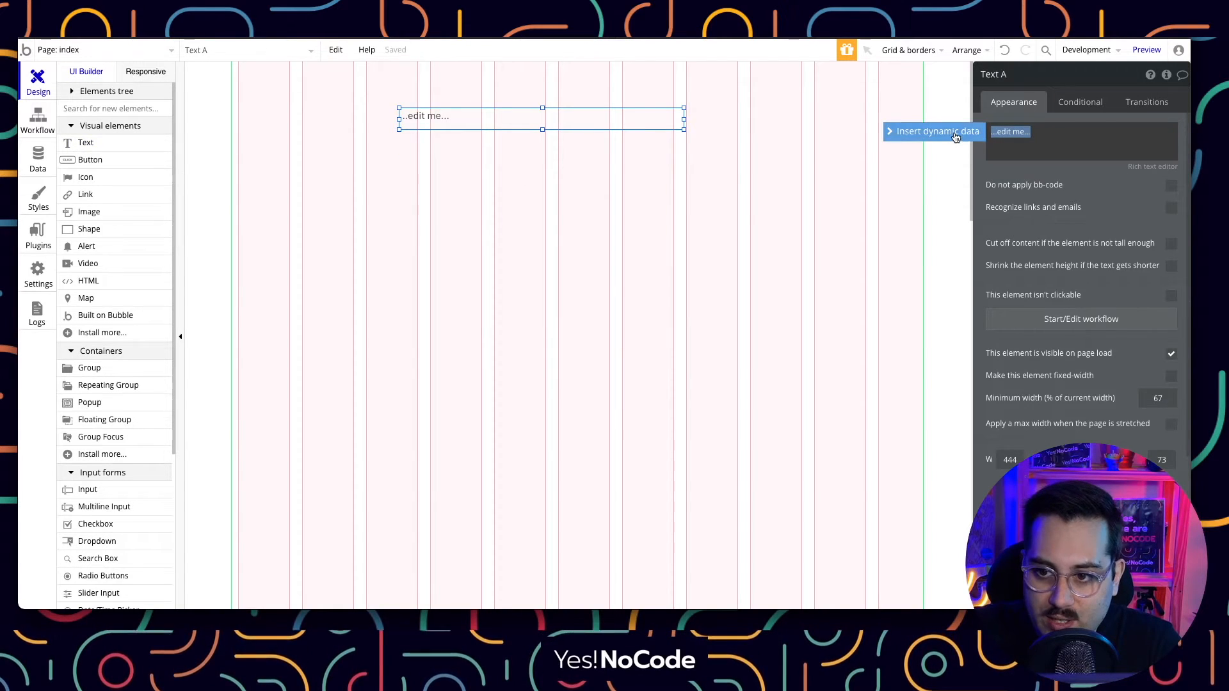
pyautogui.click(954, 131)
pyautogui.click(1024, 168)
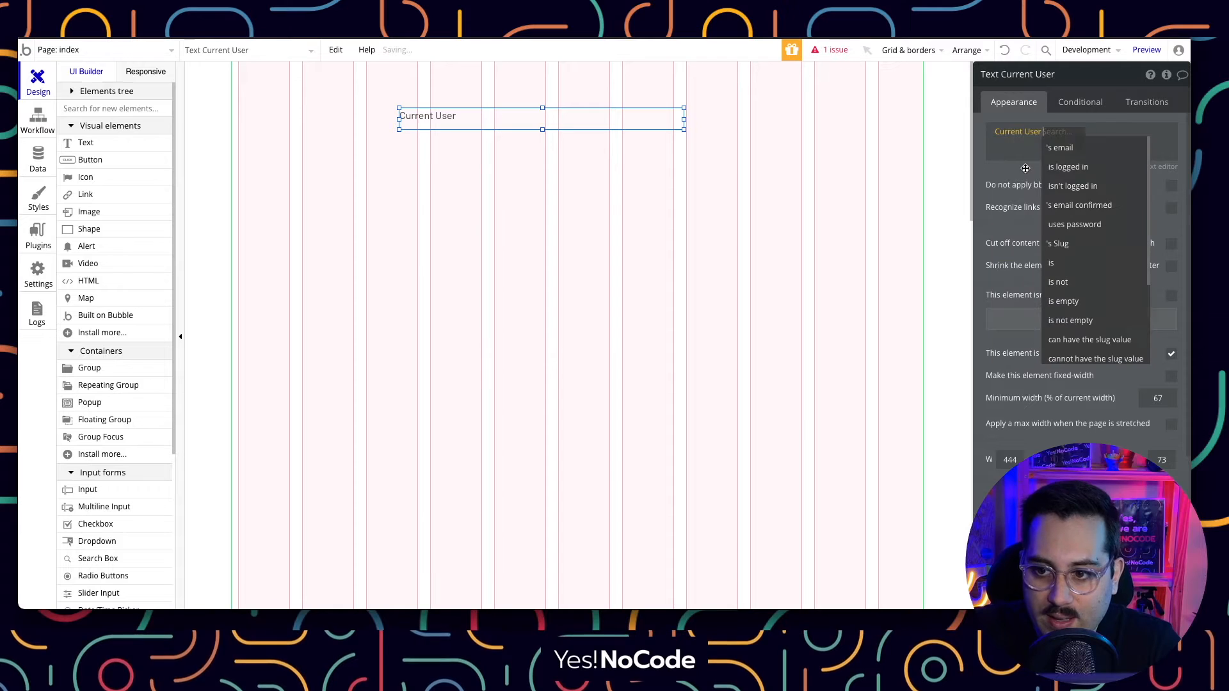
pyautogui.click(1060, 147)
pyautogui.click(658, 161)
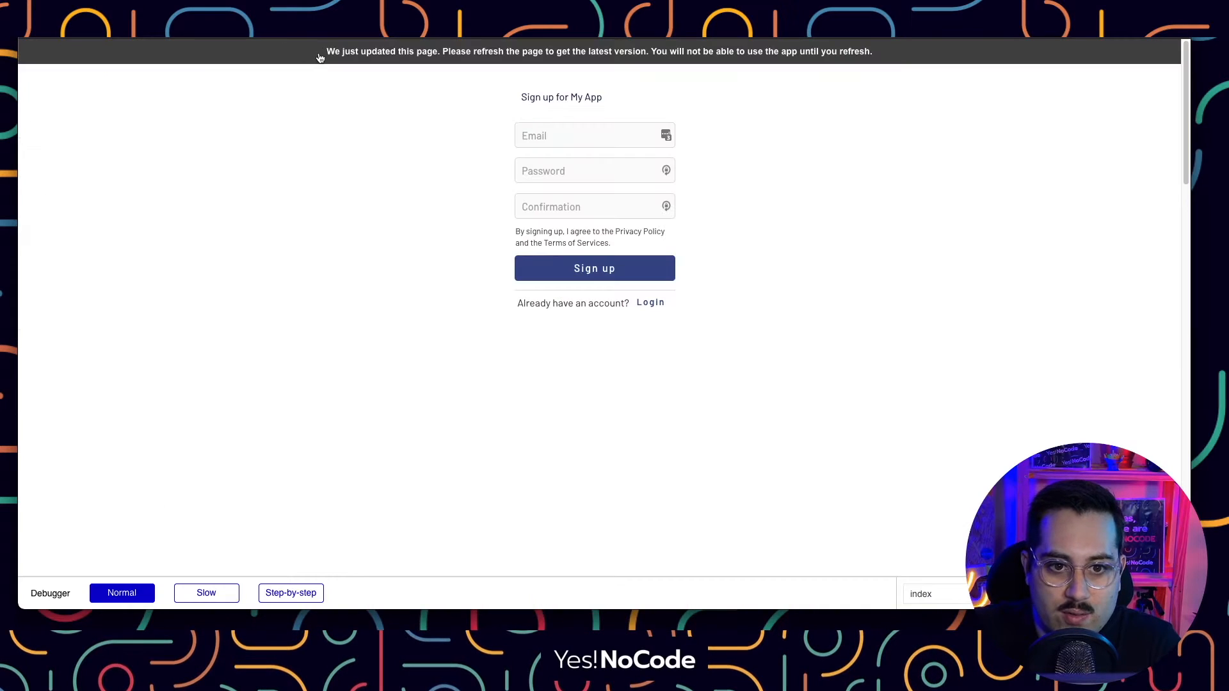
pyautogui.click(320, 58)
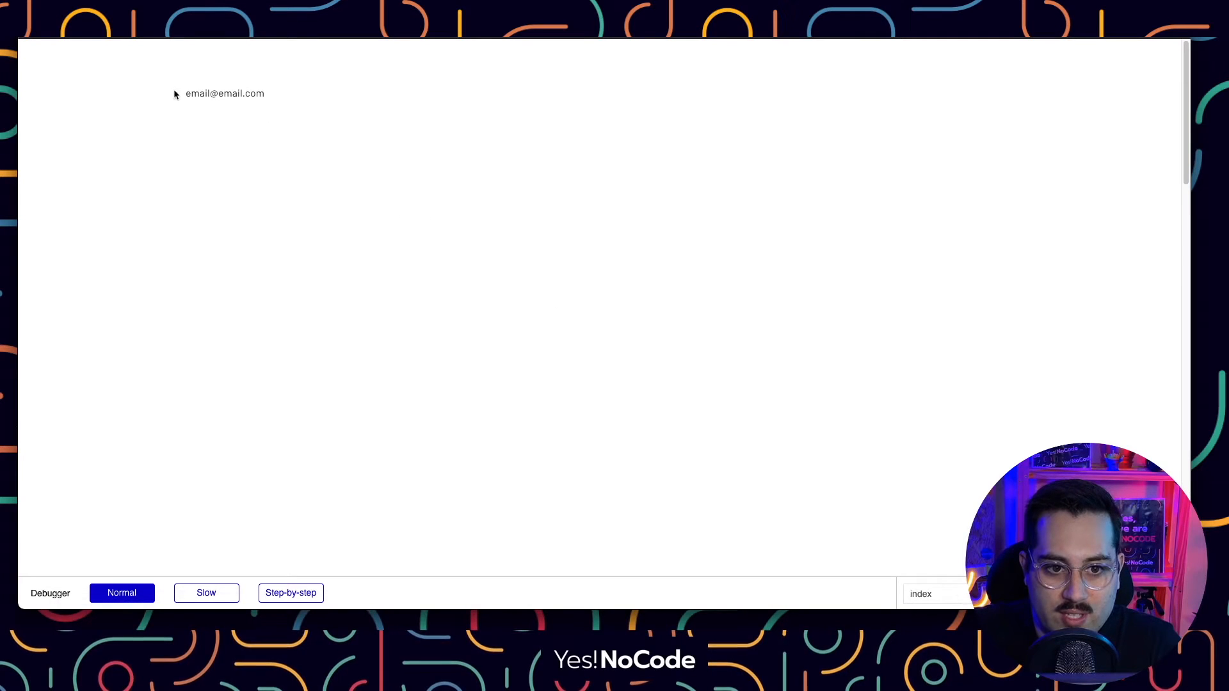
pyautogui.moveTo(214, 96); pyautogui.dragTo(268, 99)
pyautogui.click(268, 98)
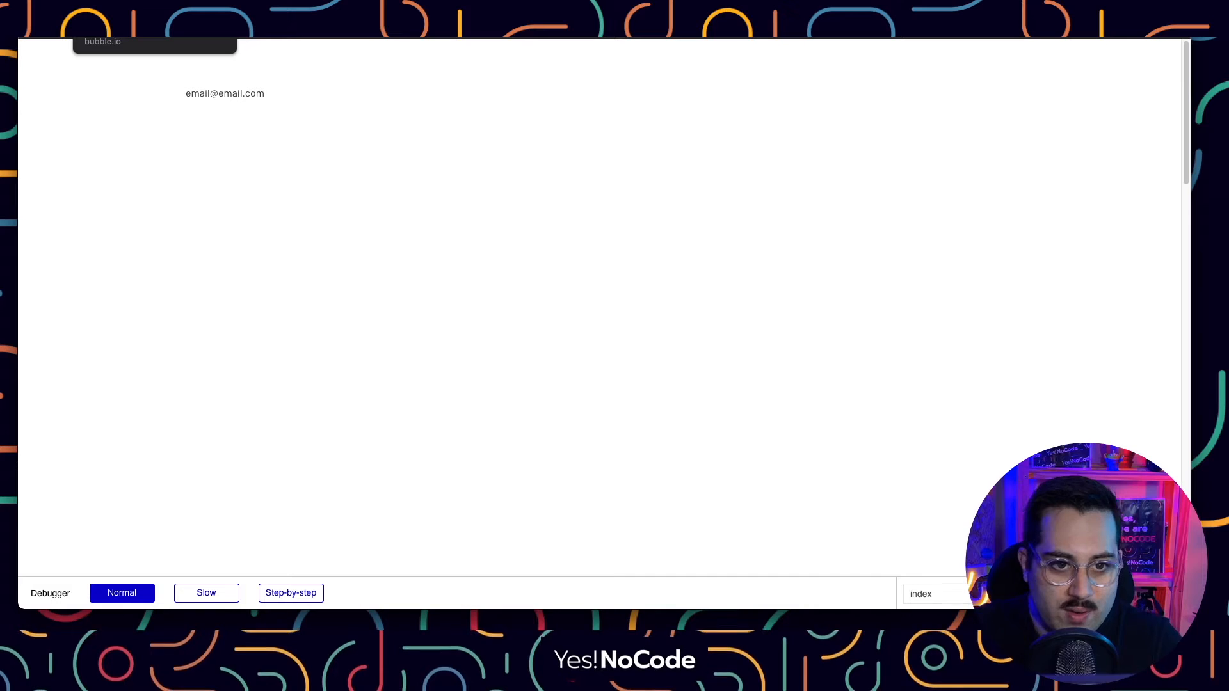
pyautogui.click(122, 13)
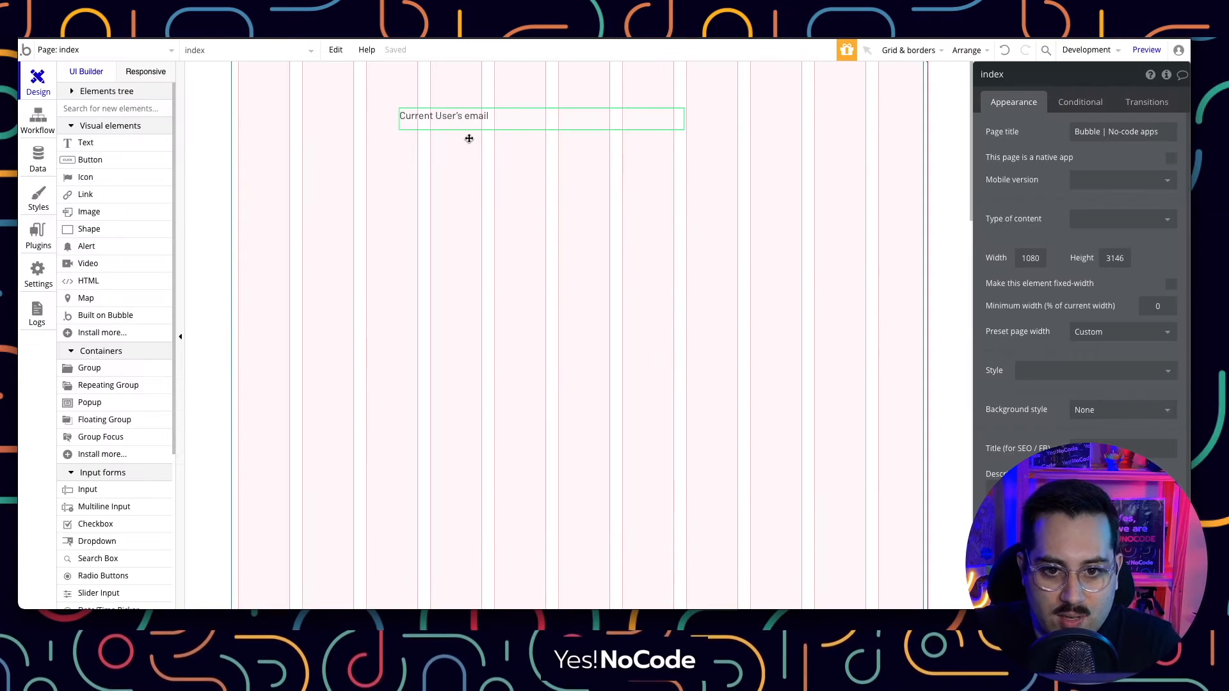
# Move the email text up and right and narrow it to width 380.
pyautogui.moveTo(470, 130); pyautogui.dragTo(501, 123)
pyautogui.moveTo(715, 114); pyautogui.dragTo(674, 114)
pyautogui.click(426, 305)
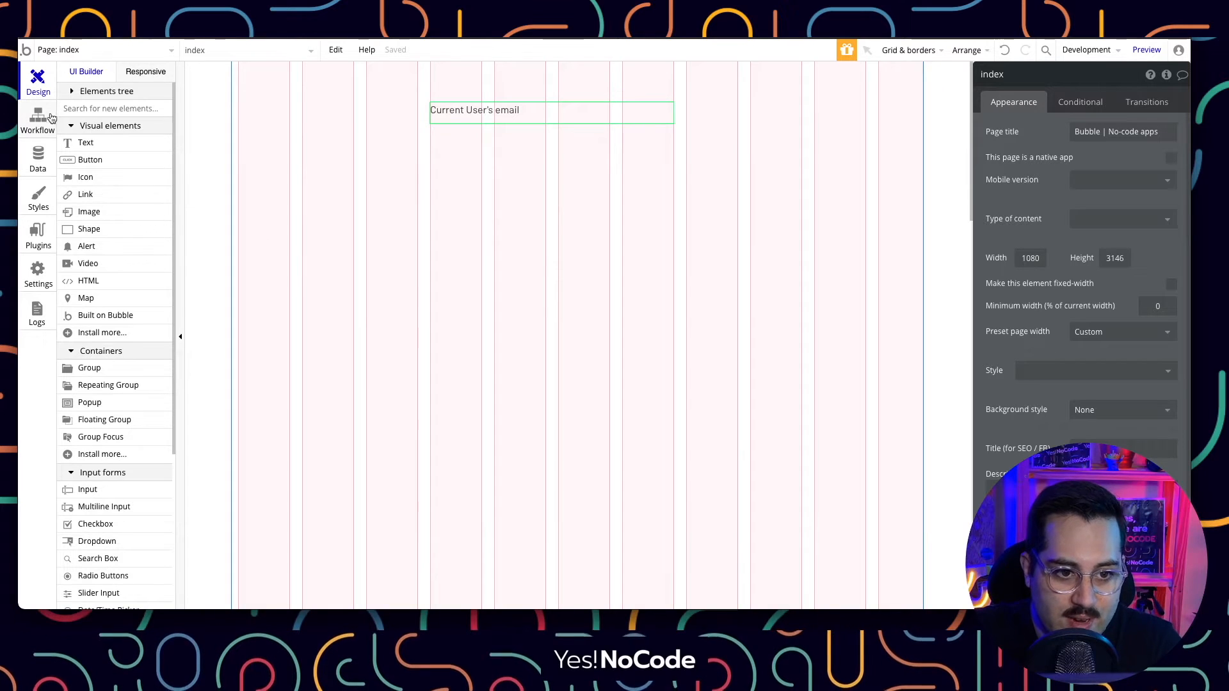
pyautogui.click(38, 159)
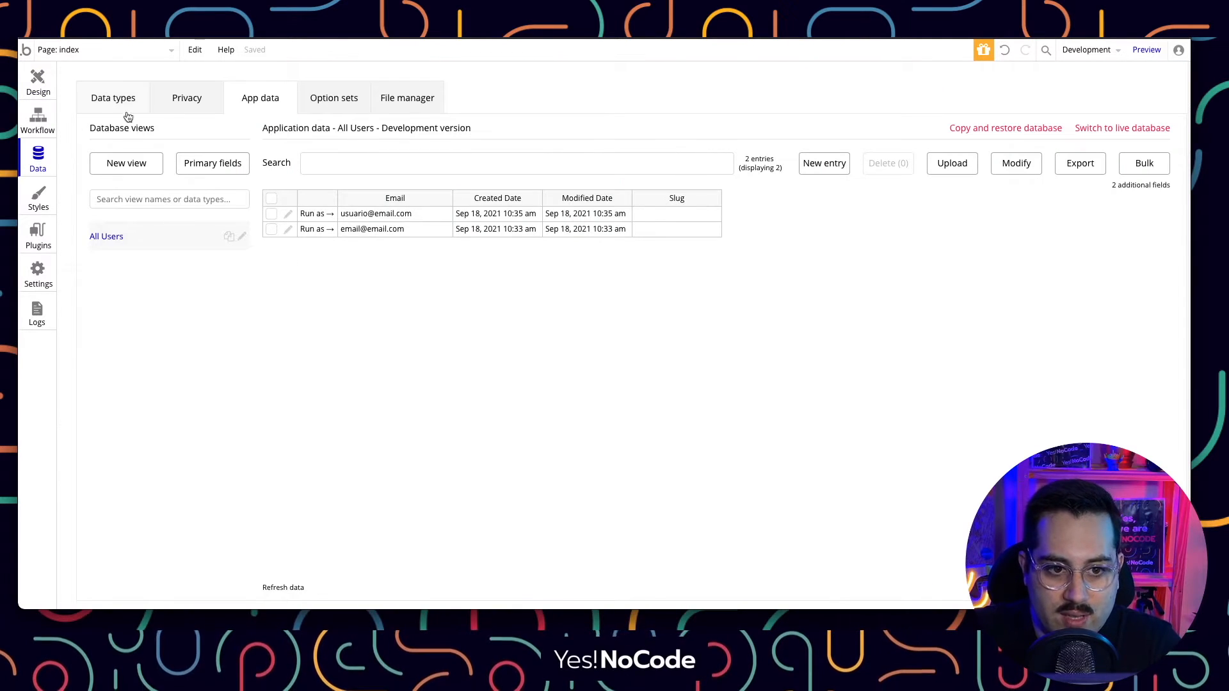
# Create a new data type named exemplo.
pyautogui.click(115, 106)
pyautogui.click(255, 216)
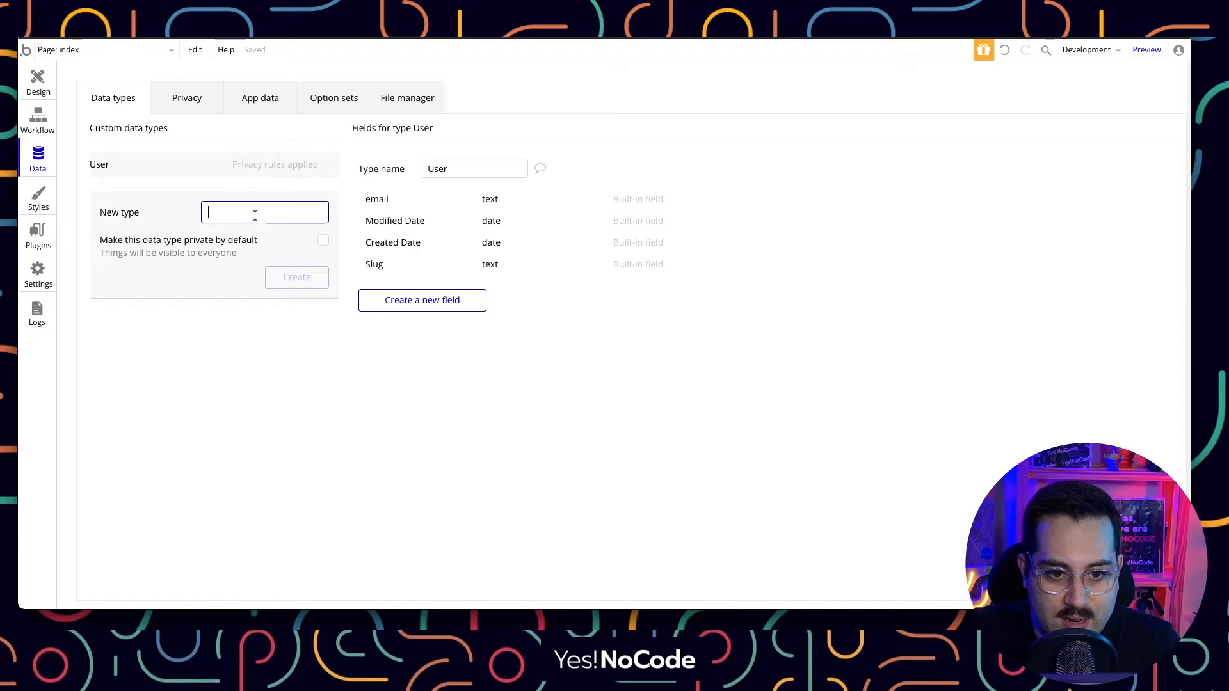
pyautogui.write('exempl')
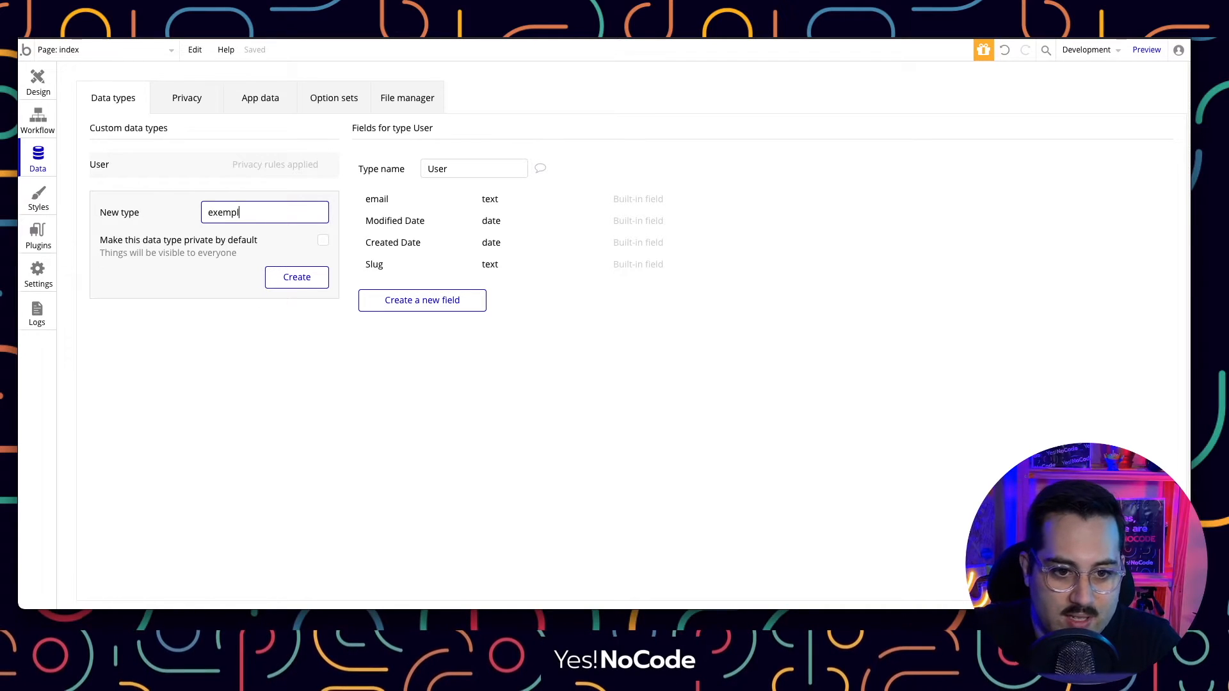
pyautogui.click(294, 277)
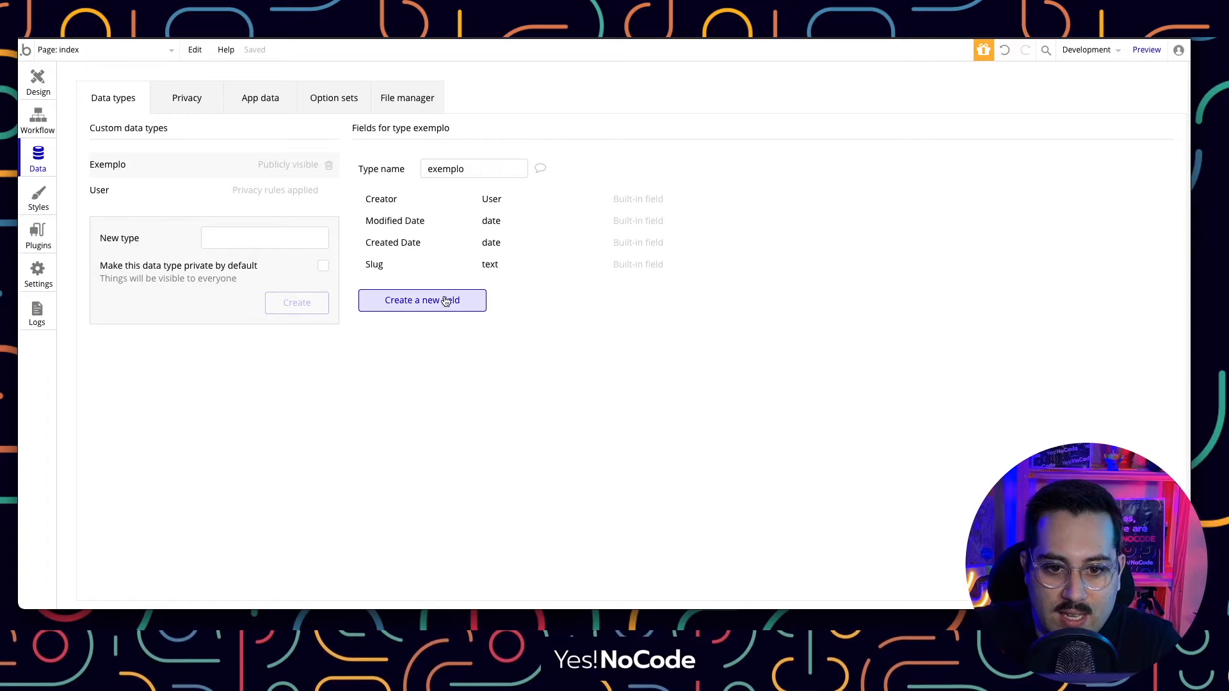
# Add a text-type field called item to the exemplo data type.
pyautogui.click(445, 301)
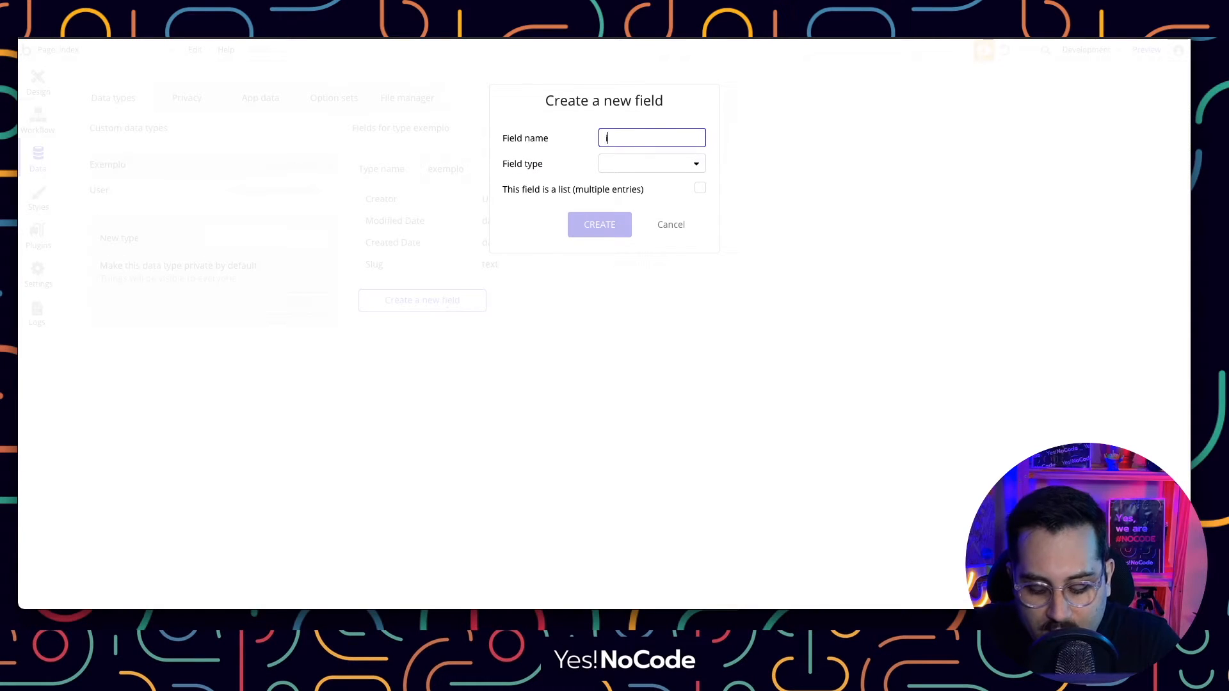
pyautogui.click(626, 163)
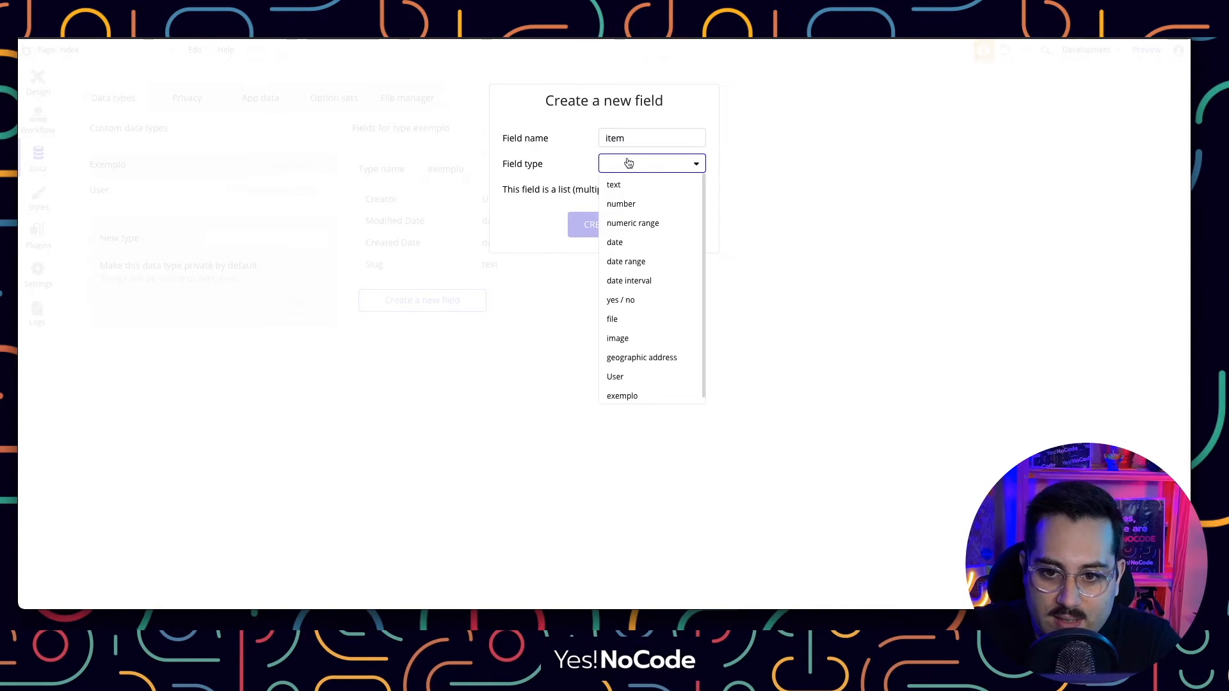
pyautogui.click(633, 184)
pyautogui.click(615, 226)
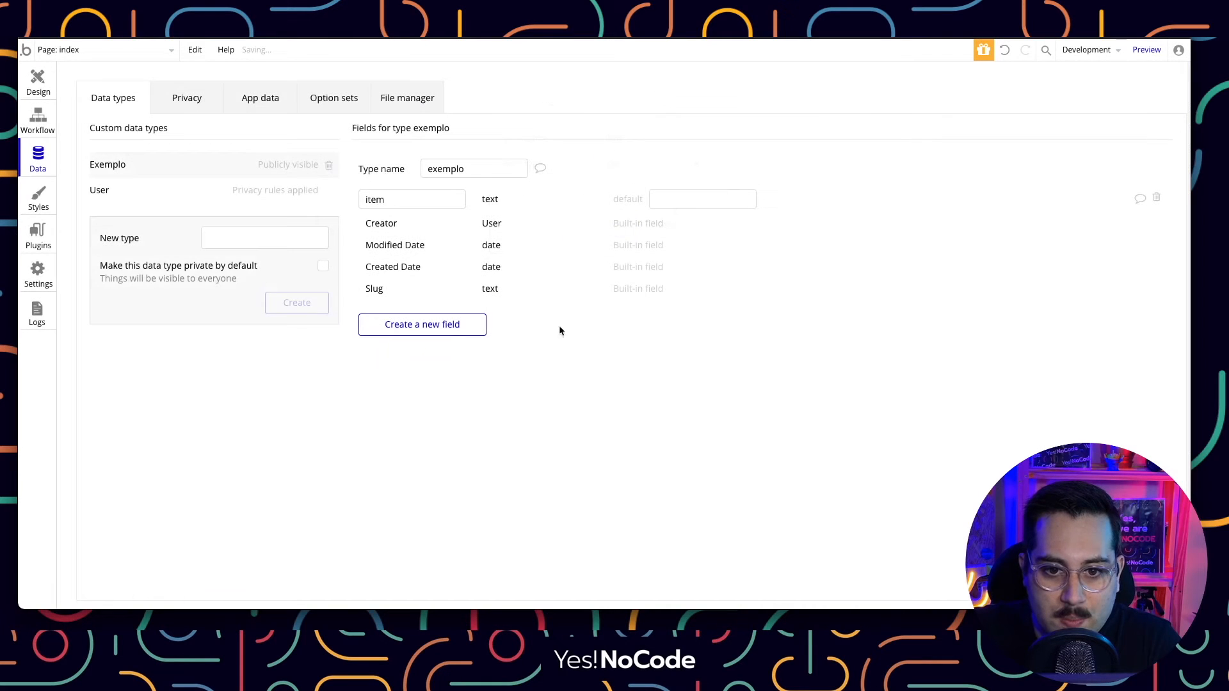
pyautogui.click(38, 90)
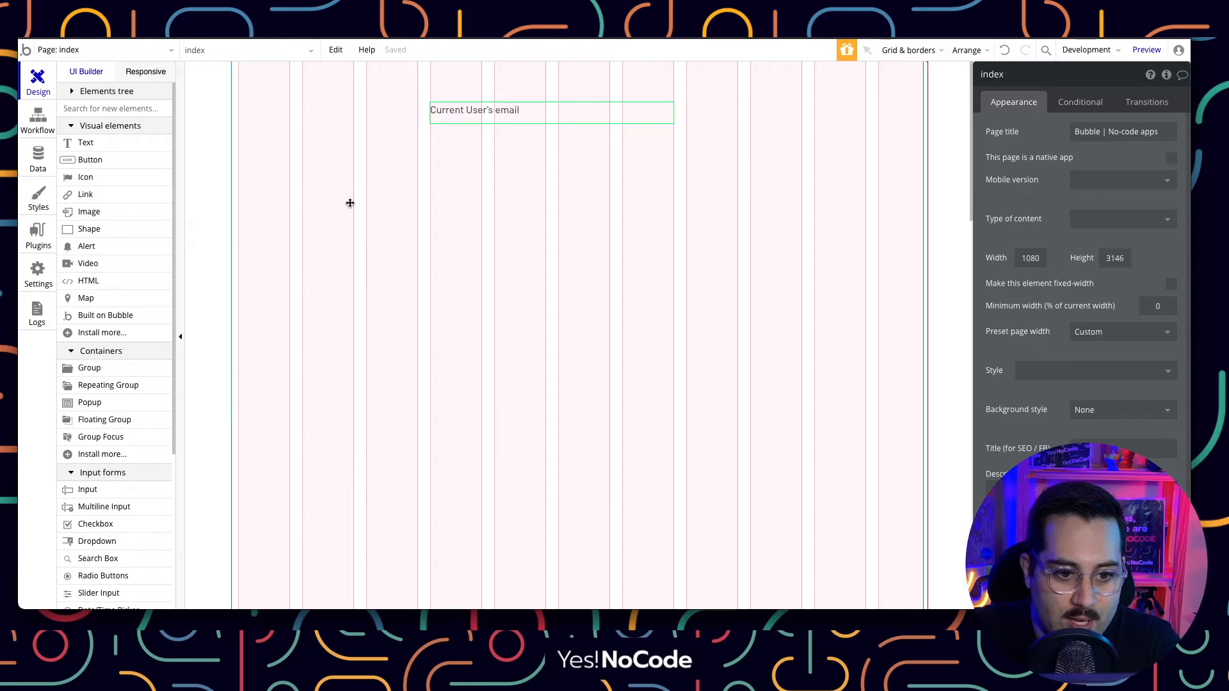
# Add an input box and a button labelled Cadastrar below the email text.
pyautogui.scroll(-5, 109, 256)
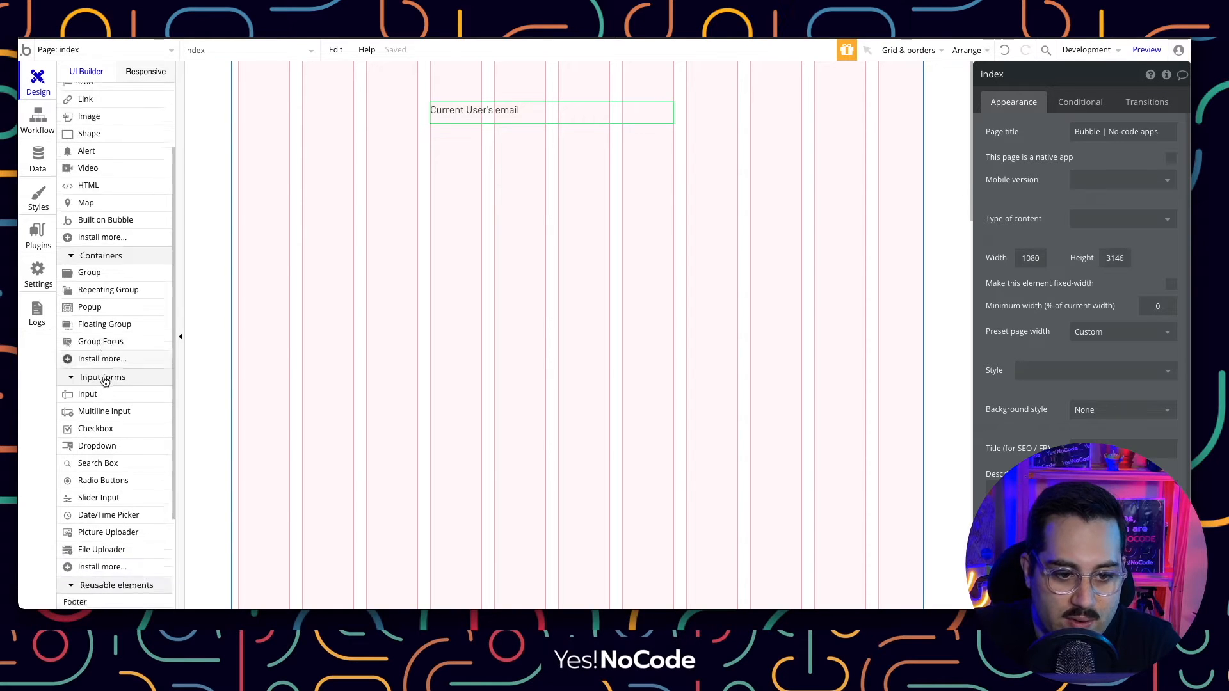
pyautogui.click(106, 313)
pyautogui.moveTo(435, 157)
pyautogui.mouseDown()
pyautogui.moveTo(694, 196)
pyautogui.moveTo(670, 186)
pyautogui.mouseUp()
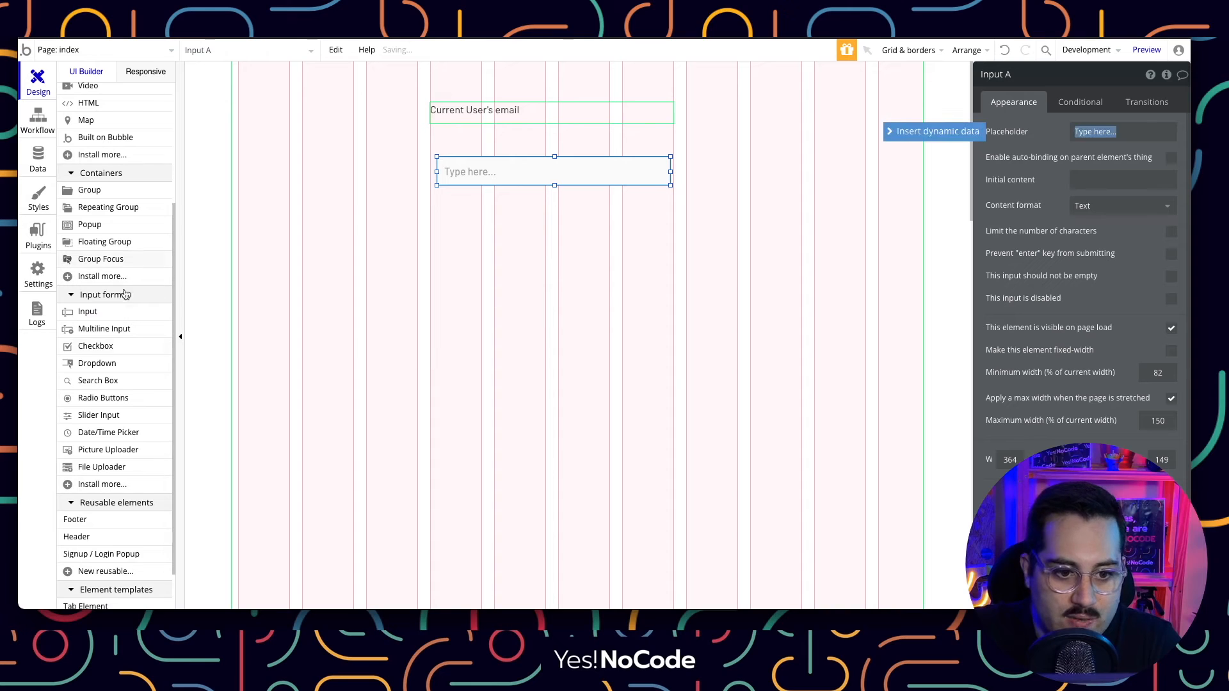
pyautogui.scroll(5, 108, 192)
pyautogui.click(90, 159)
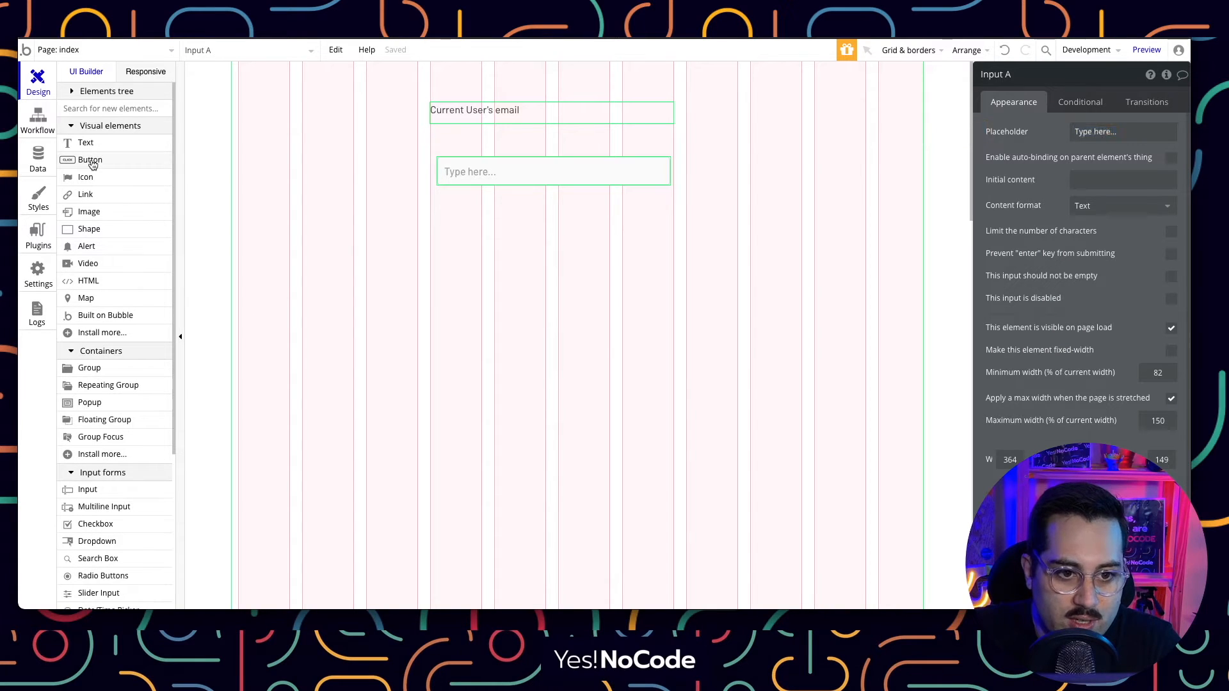
pyautogui.moveTo(439, 193)
pyautogui.mouseDown()
pyautogui.moveTo(624, 234)
pyautogui.moveTo(669, 221)
pyautogui.mouseUp()
pyautogui.write('E')
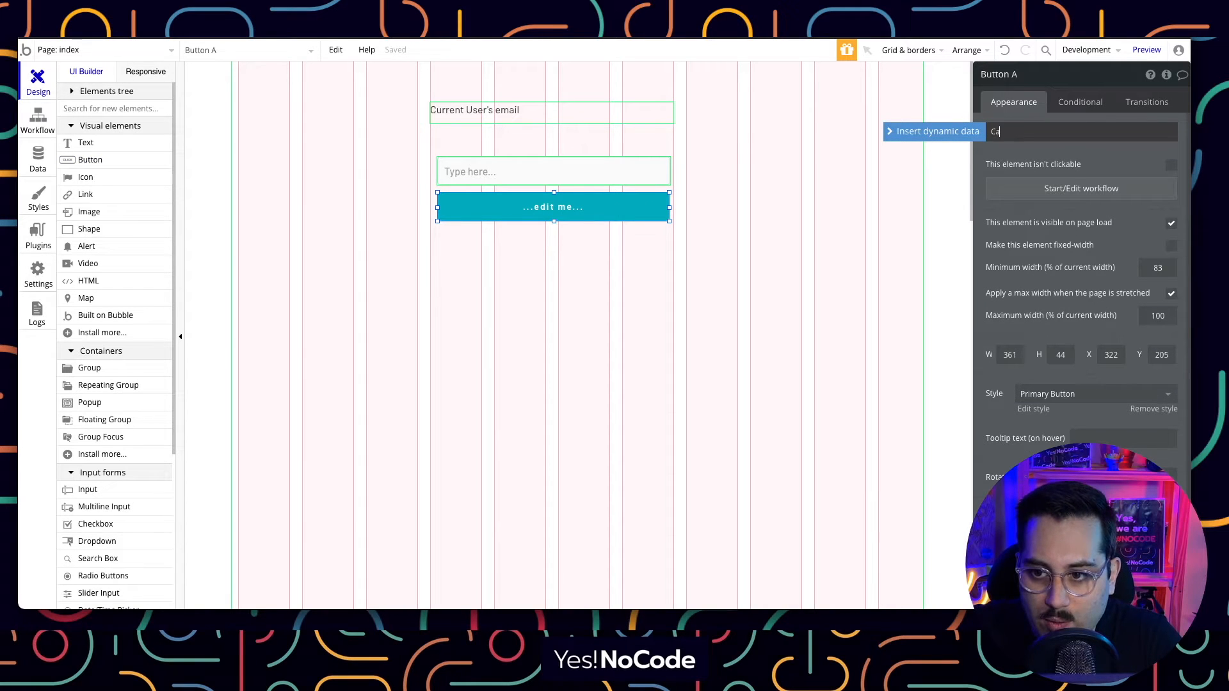
pyautogui.write('adastrar')
pyautogui.click(693, 320)
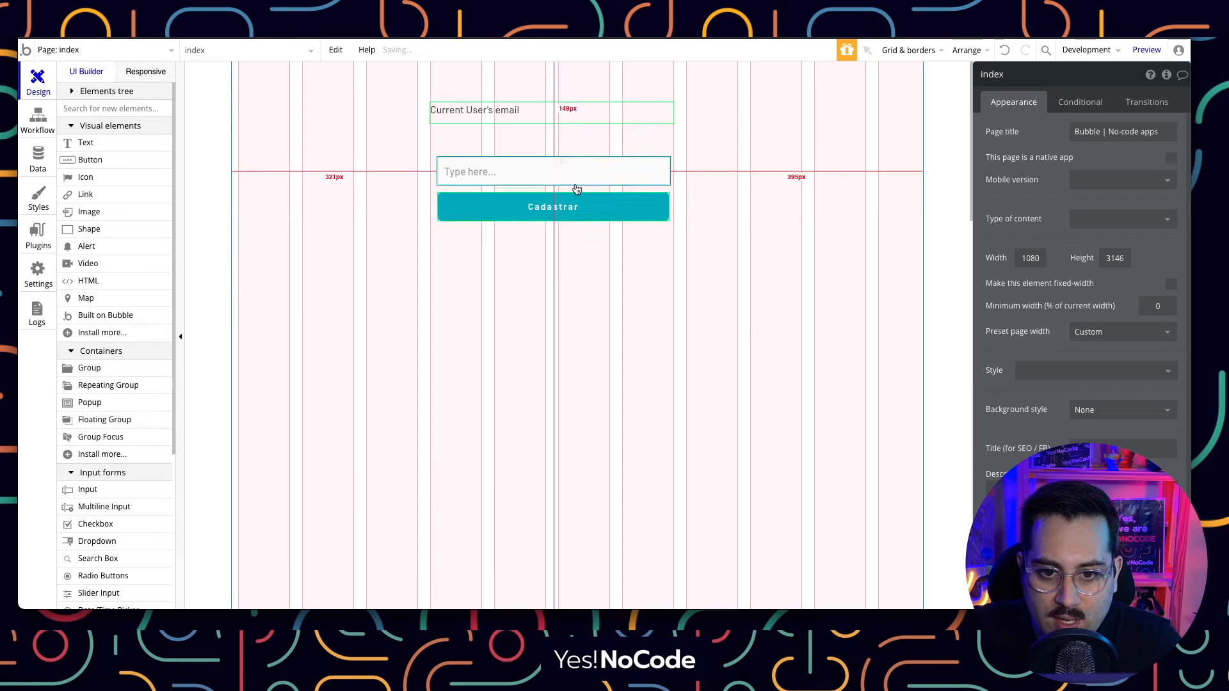
# Resize and align the input box and Cadastrar button so their widths match.
pyautogui.click(525, 213)
pyautogui.moveTo(437, 207); pyautogui.dragTo(436, 207)
pyautogui.moveTo(670, 206); pyautogui.dragTo(671, 207)
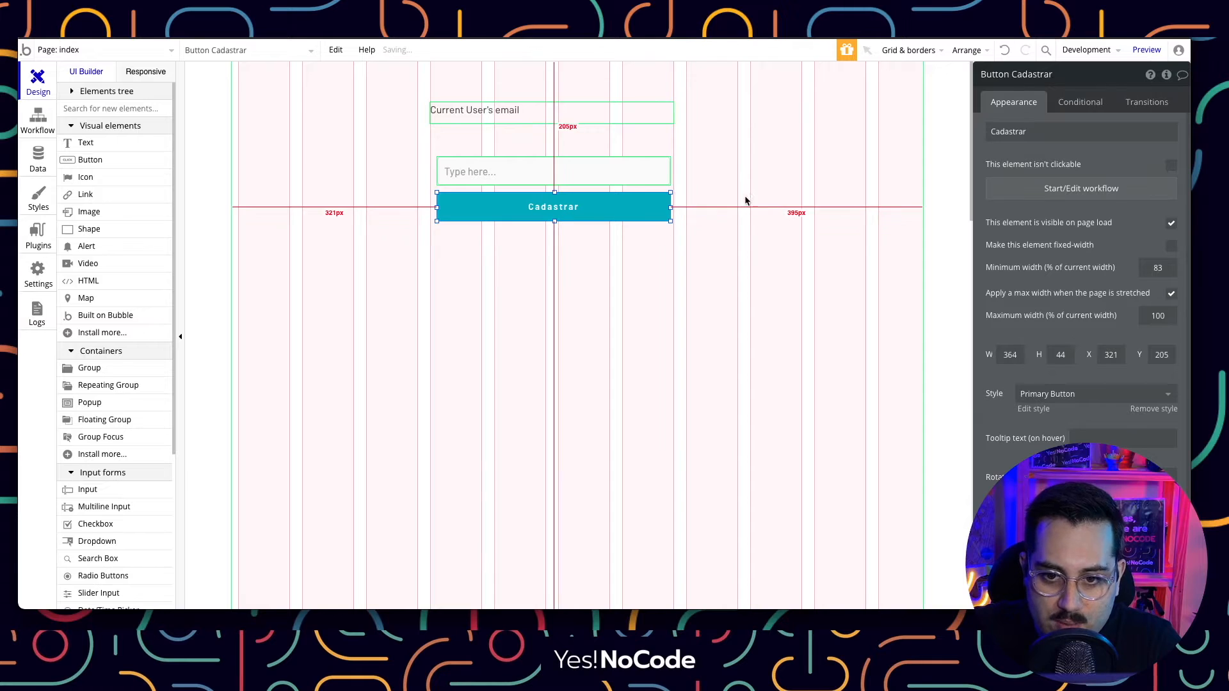
pyautogui.click(560, 178)
pyautogui.keyDown('shift'); pyautogui.click(591, 211); pyautogui.keyUp('shift')
pyautogui.moveTo(591, 210); pyautogui.dragTo(584, 208)
pyautogui.click(638, 266)
pyautogui.click(649, 165)
pyautogui.moveTo(664, 172); pyautogui.dragTo(675, 210)
pyautogui.click(635, 214)
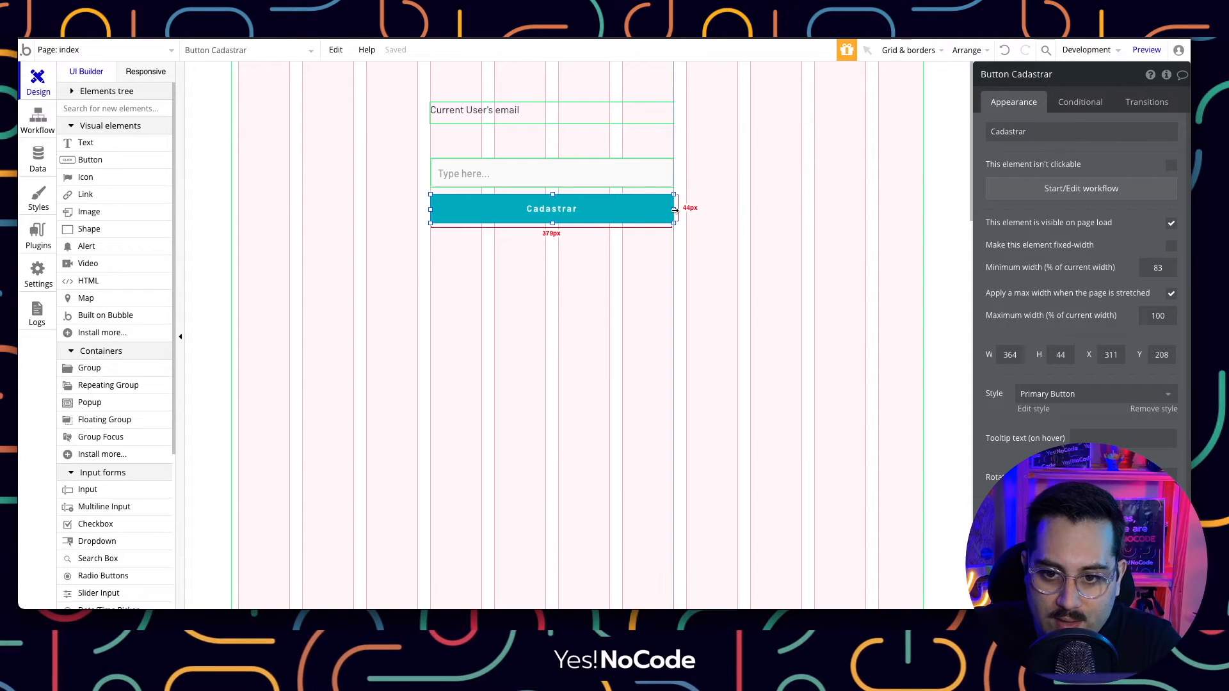
pyautogui.click(767, 205)
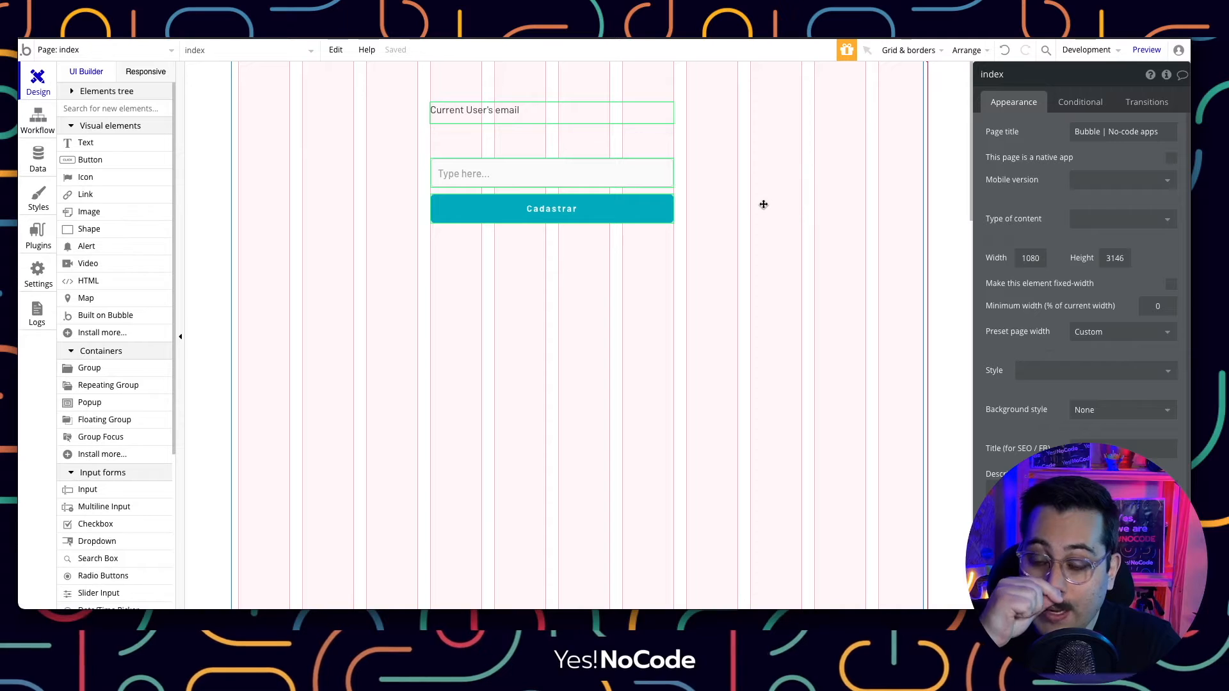
pyautogui.click(575, 115)
pyautogui.moveTo(567, 110); pyautogui.dragTo(566, 137)
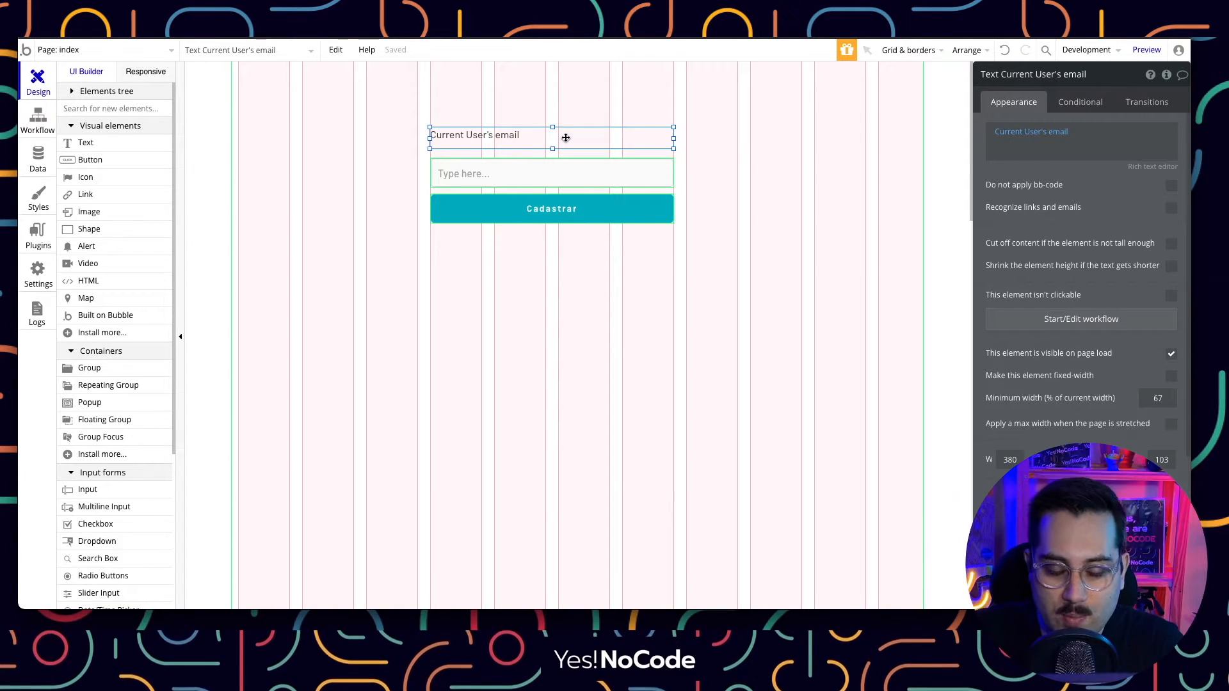
pyautogui.press('alt')
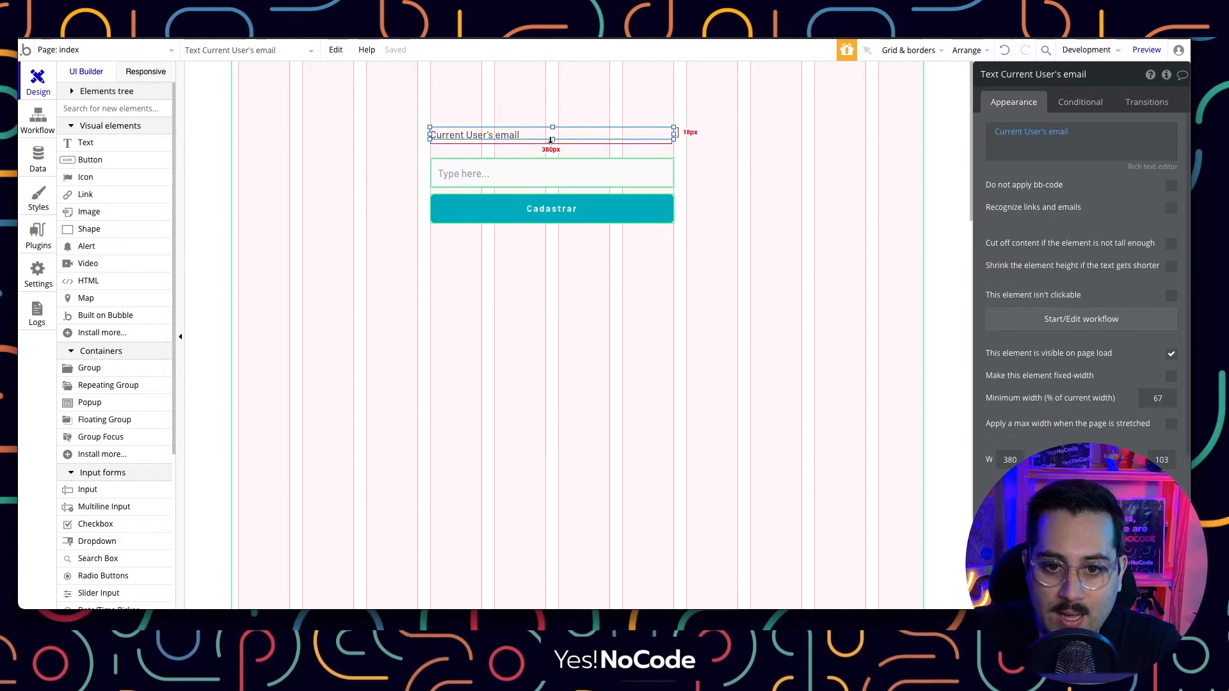
pyautogui.click(525, 293)
pyautogui.click(471, 139)
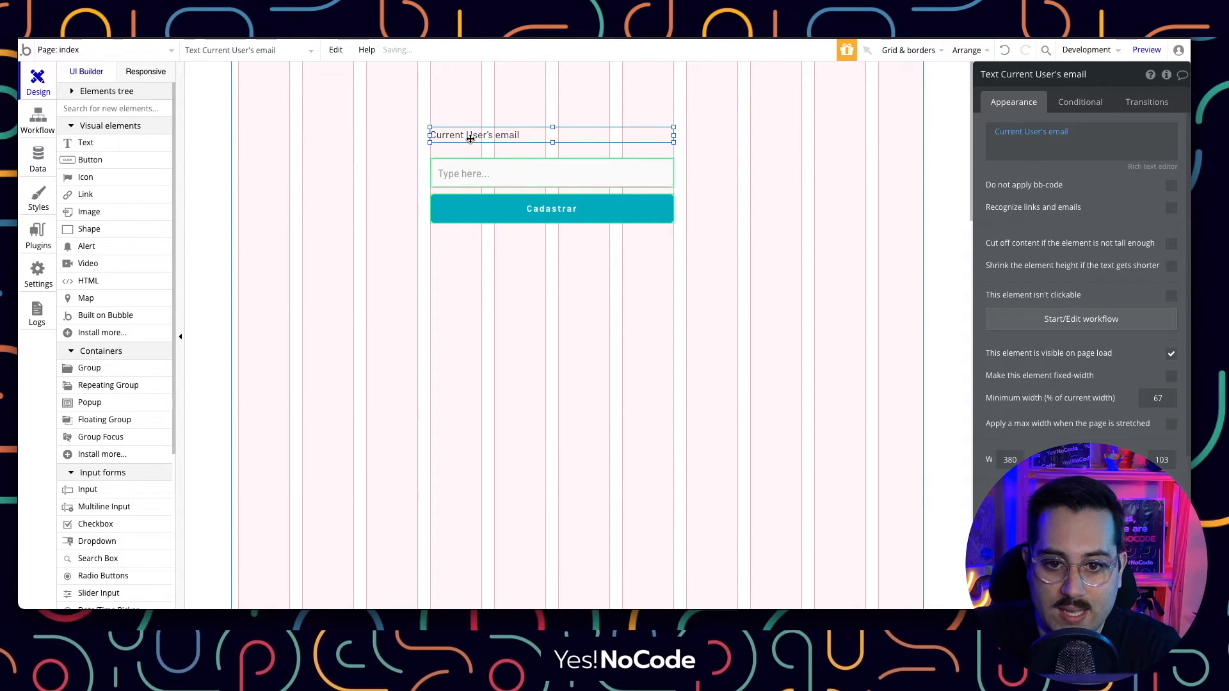
pyautogui.moveTo(472, 133); pyautogui.dragTo(472, 122)
pyautogui.click(456, 136)
# Rename the input to input-item and start a workflow for clicking the Cadastrar button.
pyautogui.click(459, 174)
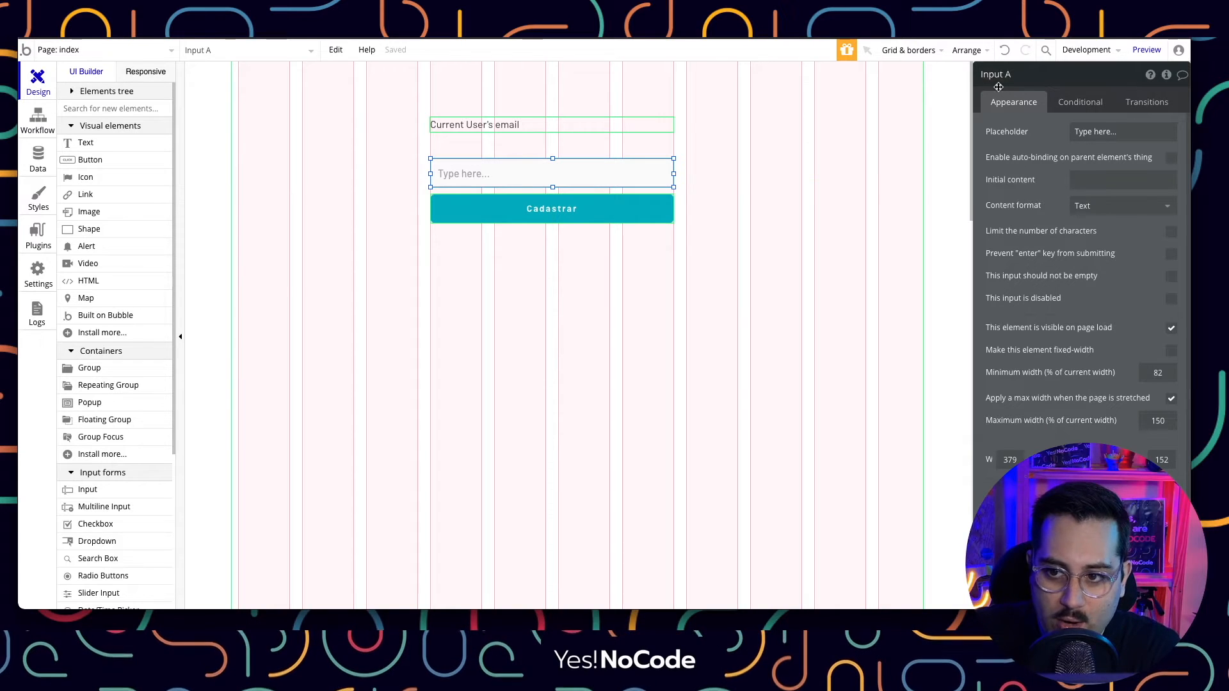
pyautogui.moveTo(1011, 74); pyautogui.dragTo(954, 76)
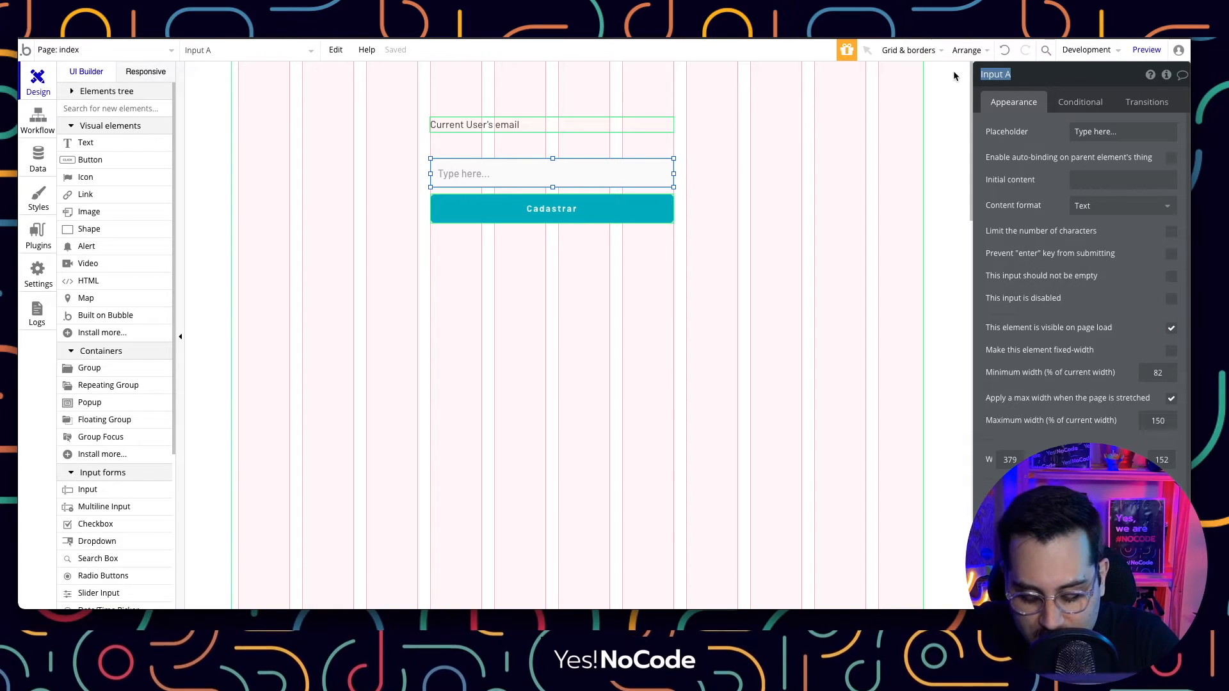
pyautogui.write('in')
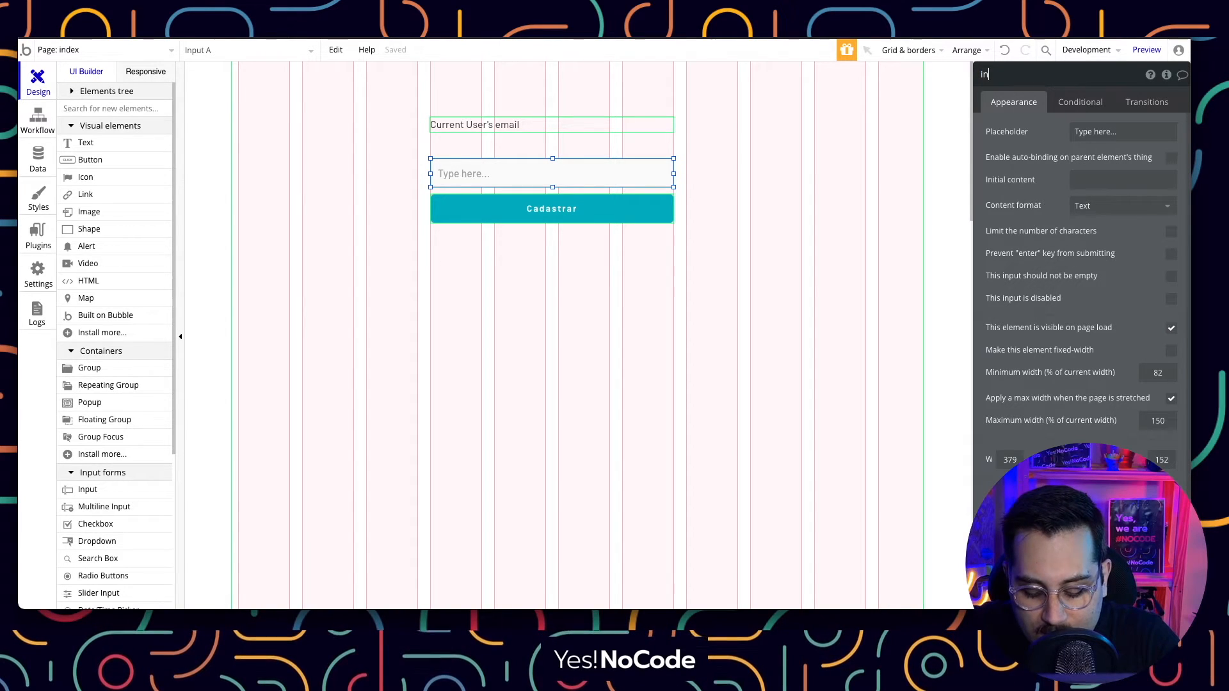
pyautogui.write('put-item')
pyautogui.click(571, 245)
pyautogui.click(560, 210)
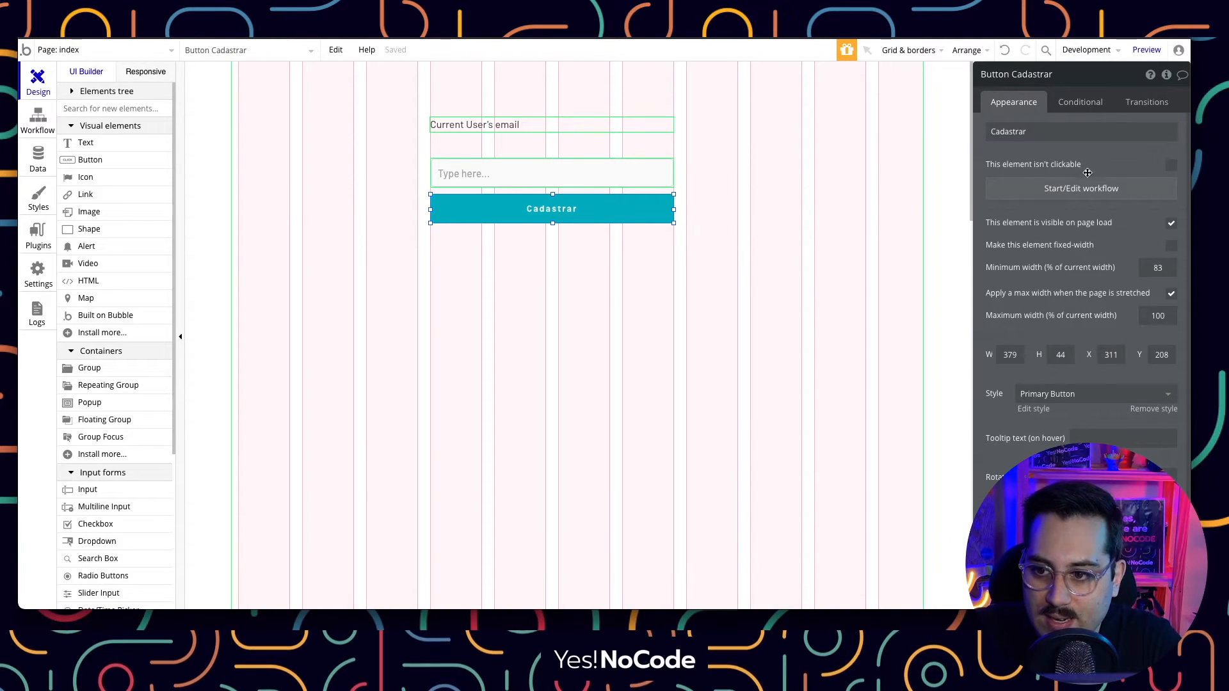
pyautogui.click(1071, 194)
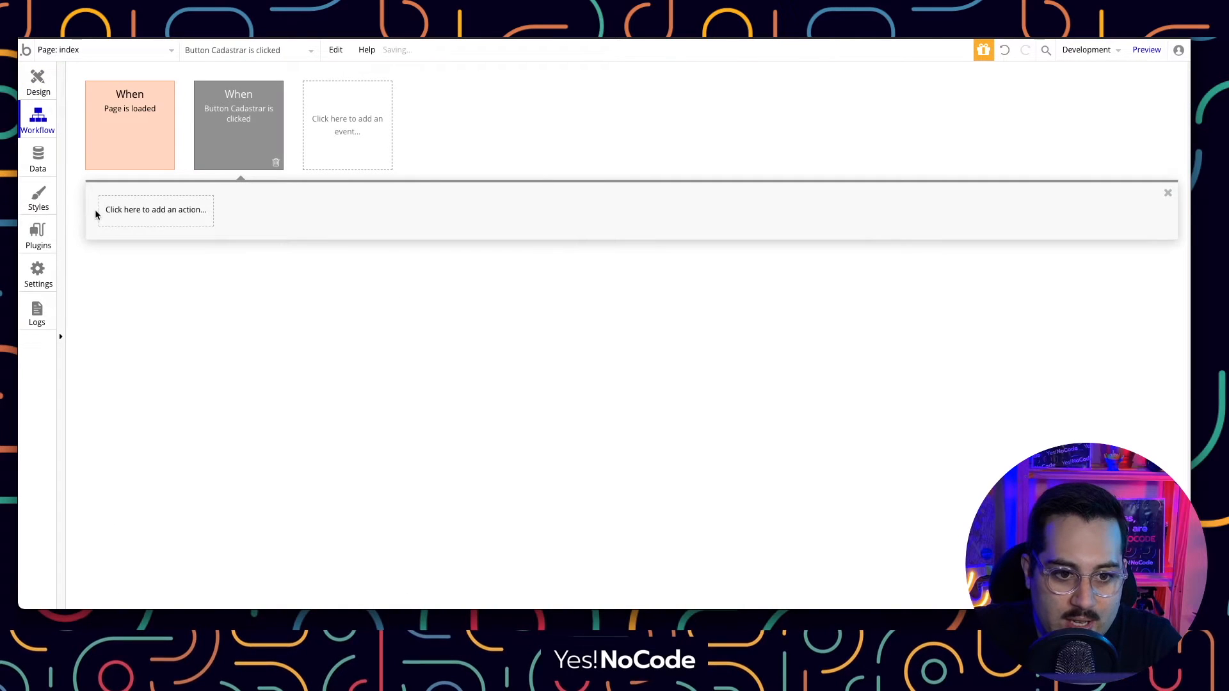
# Add a Create a new exemplo action whose item field takes input-item's value.
pyautogui.click(109, 214)
pyautogui.moveTo(161, 302)
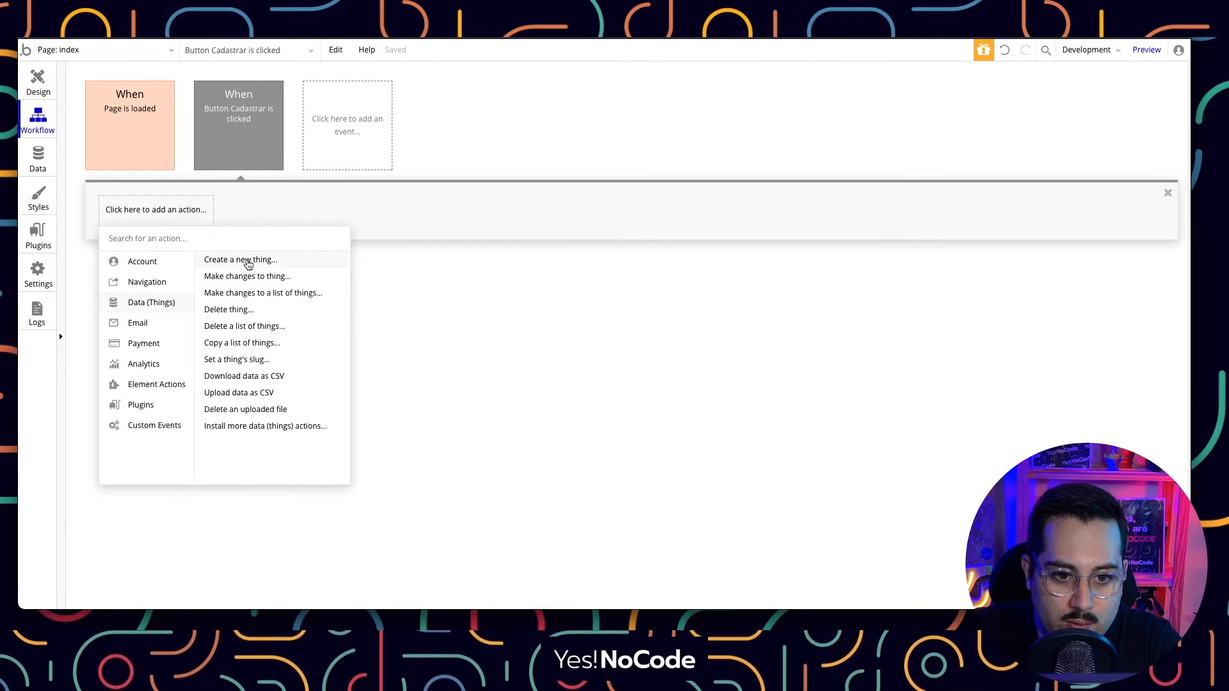
pyautogui.click(240, 260)
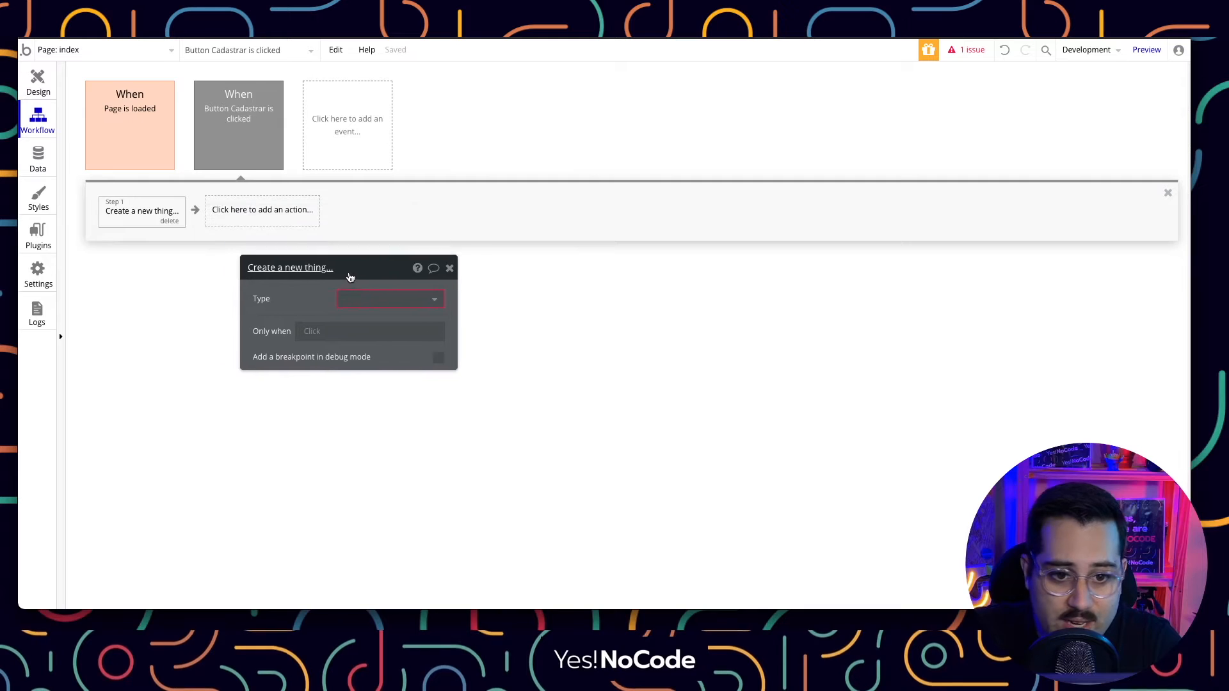
pyautogui.click(363, 305)
pyautogui.click(359, 324)
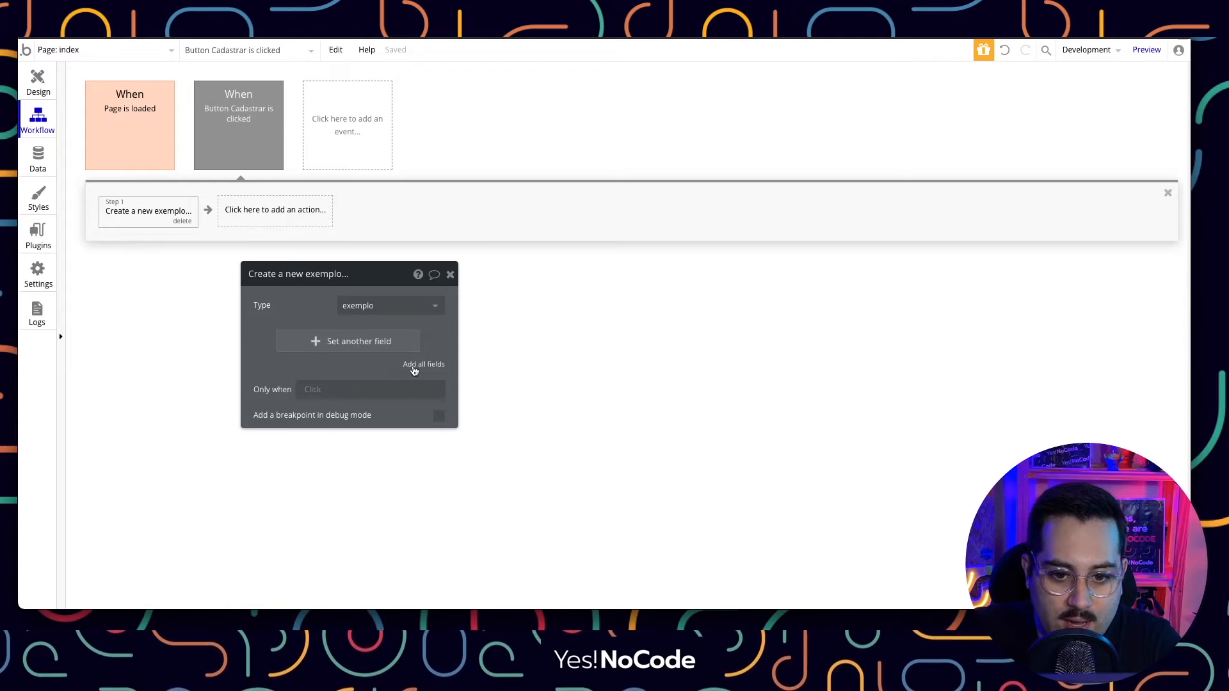
pyautogui.click(414, 368)
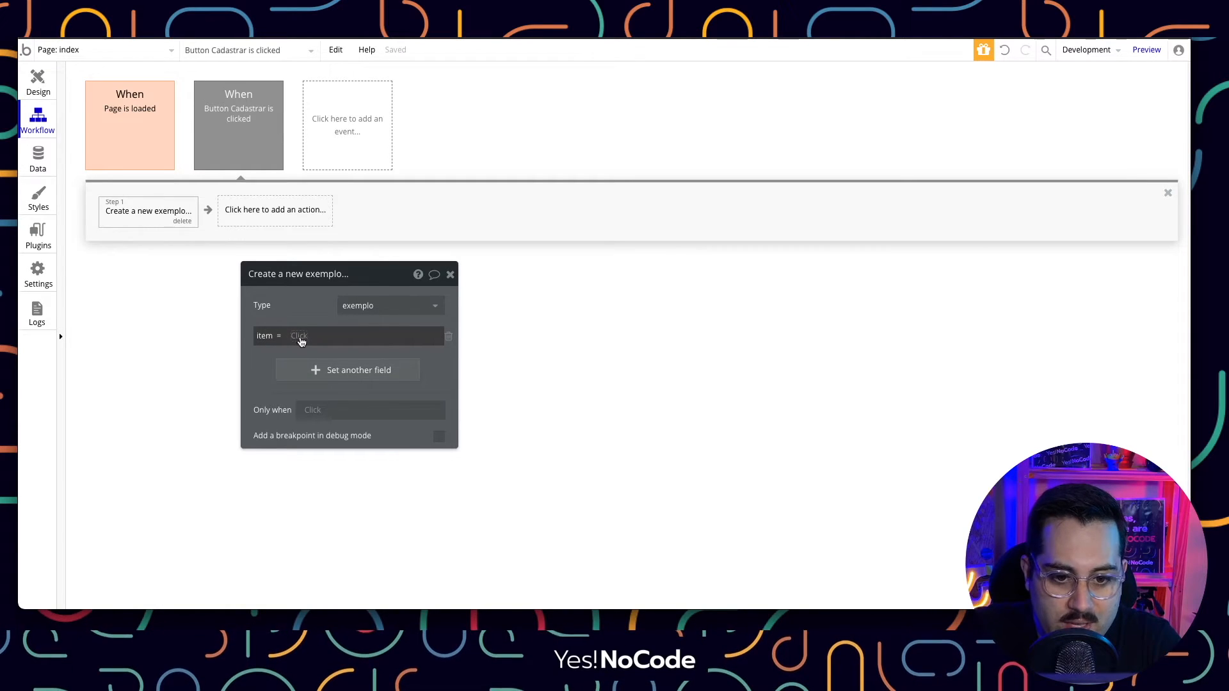
pyautogui.click(300, 338)
pyautogui.click(322, 475)
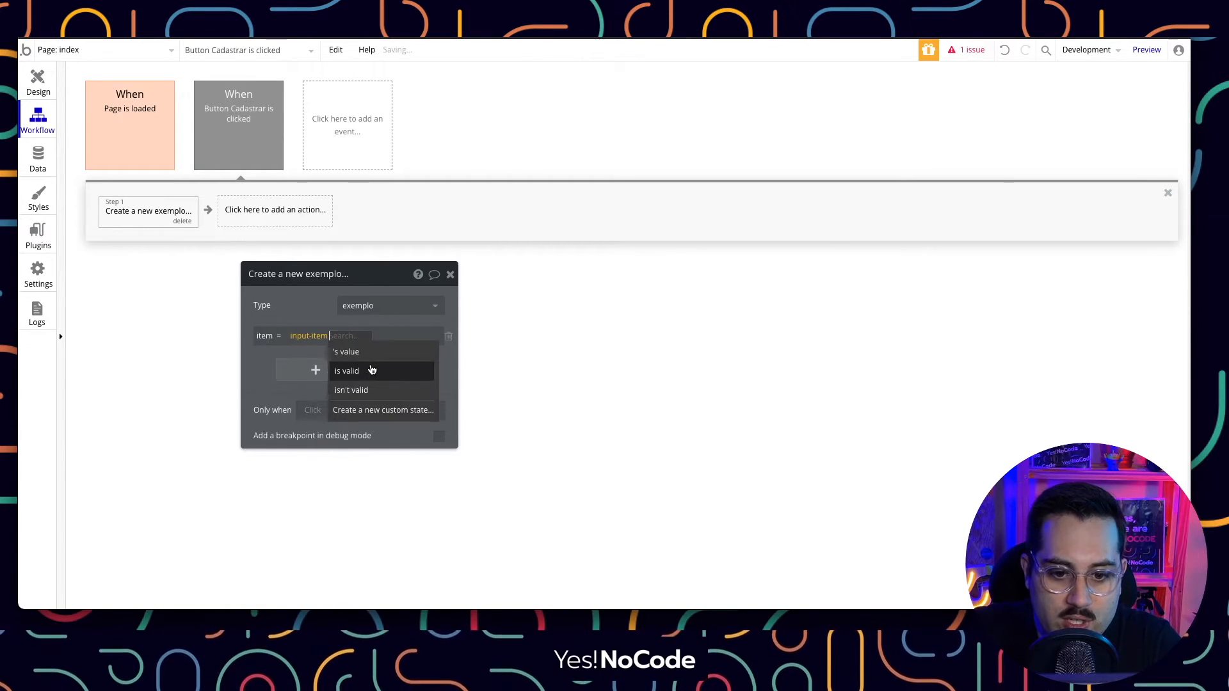
pyautogui.click(370, 352)
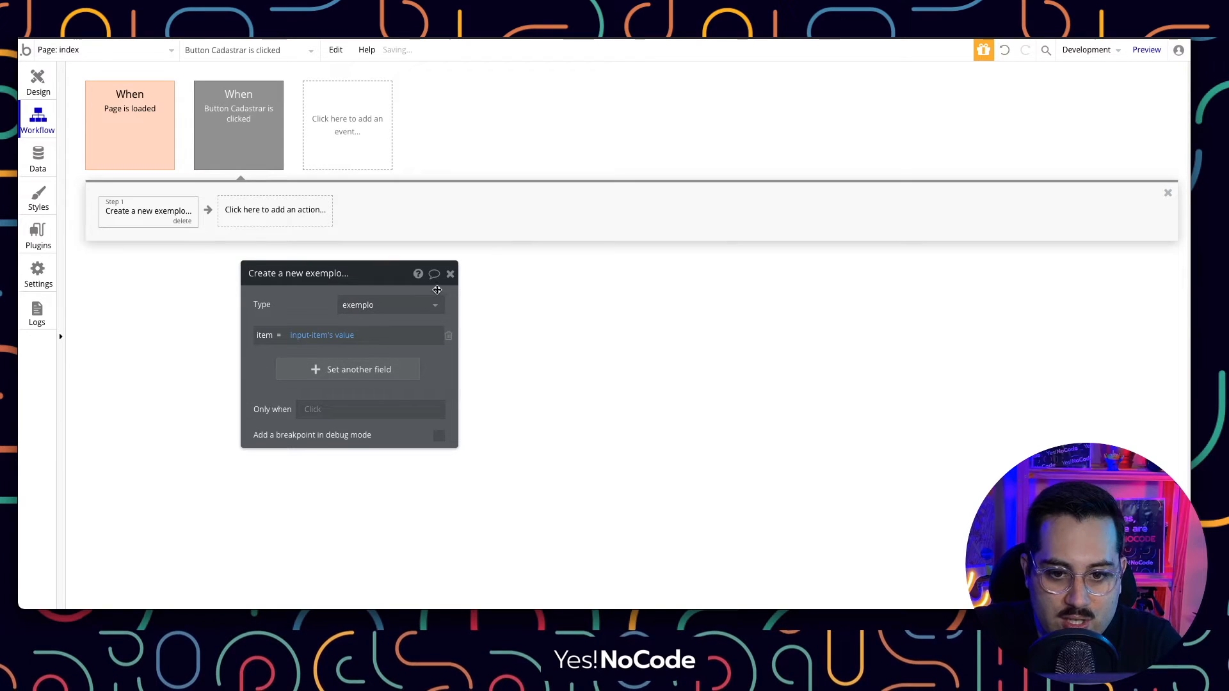
pyautogui.click(450, 274)
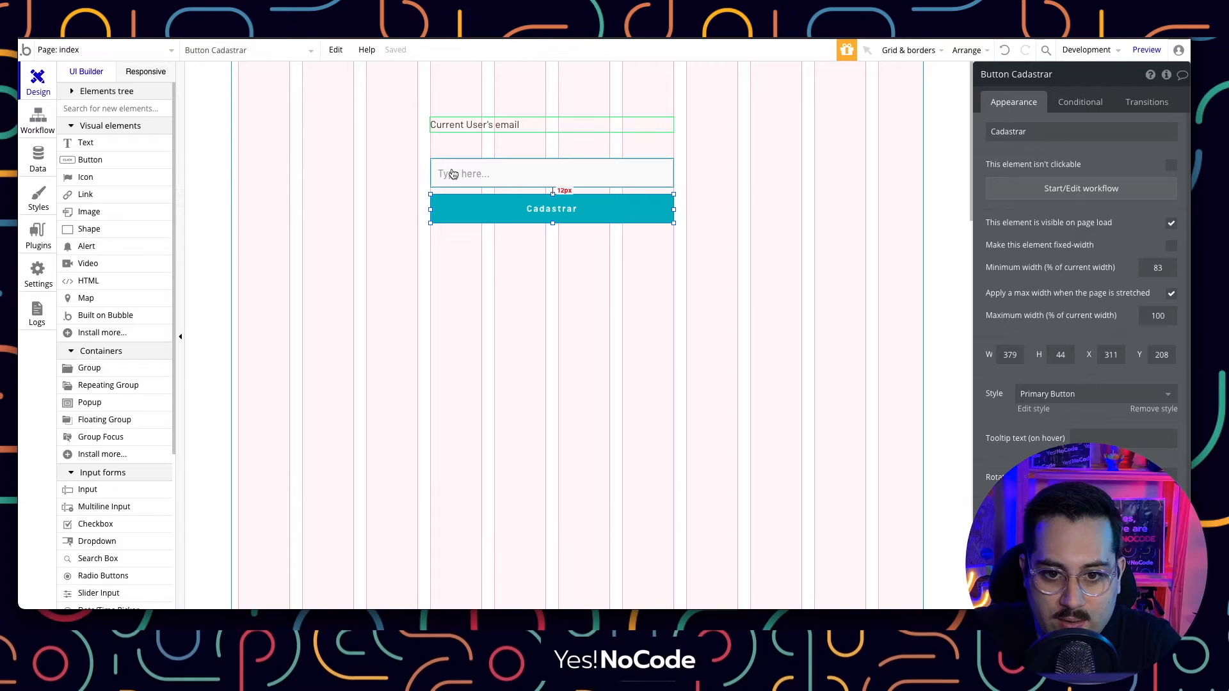
# Add 'Reset relevant inputs' as step 2 of the Cadastrar workflow, then return to Design.
pyautogui.click(598, 293)
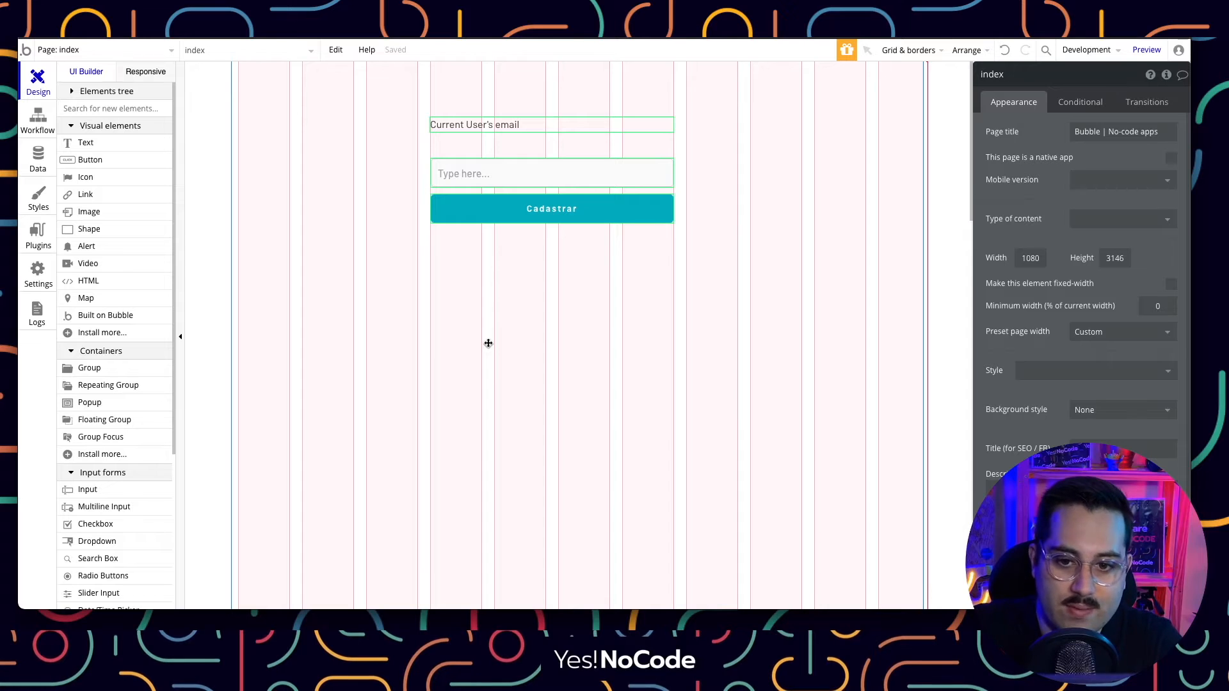
pyautogui.click(541, 209)
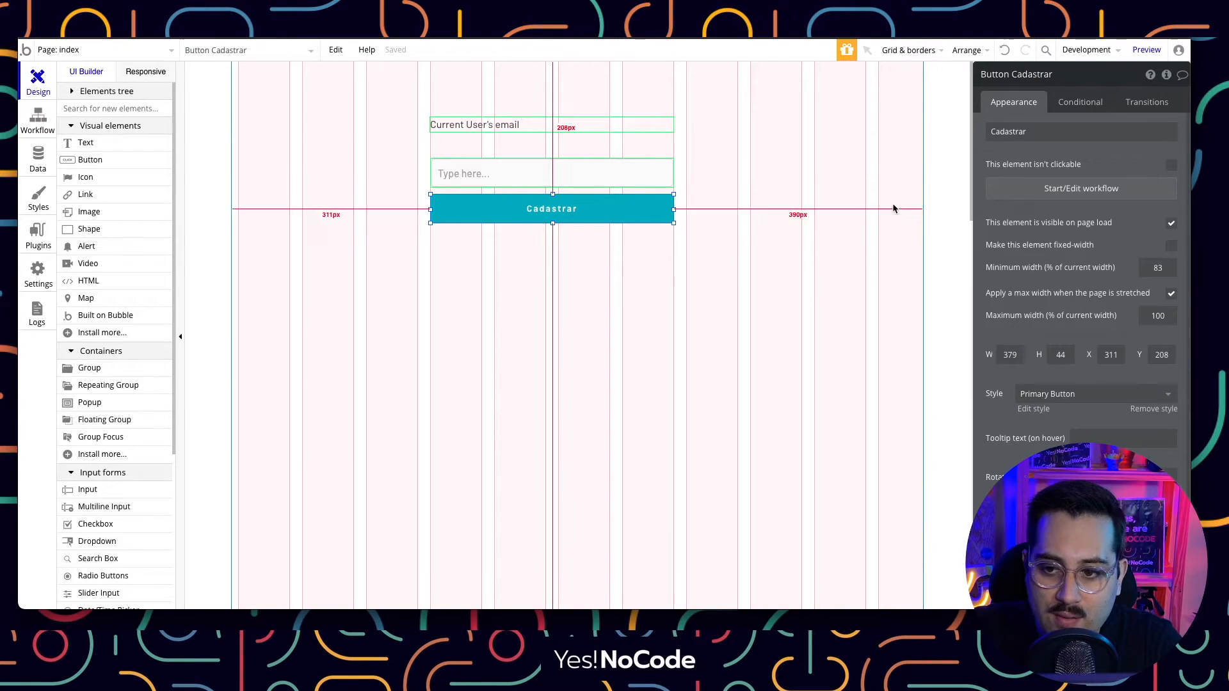
pyautogui.click(1113, 191)
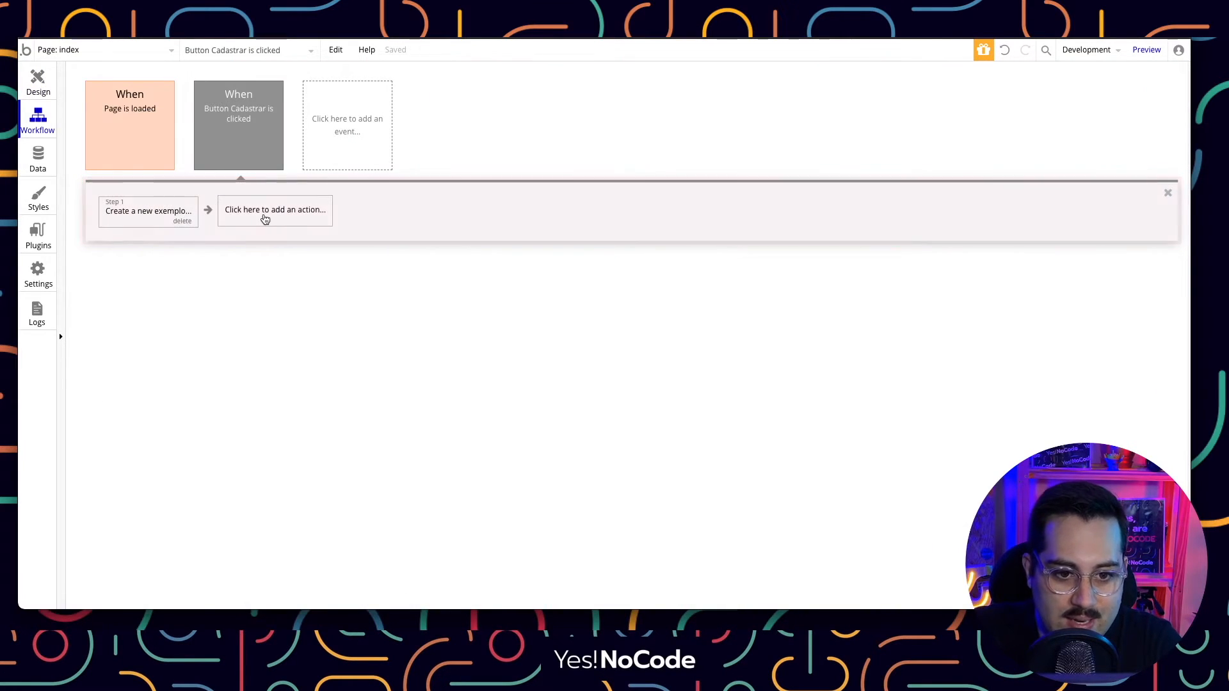
pyautogui.click(268, 215)
pyautogui.moveTo(273, 427)
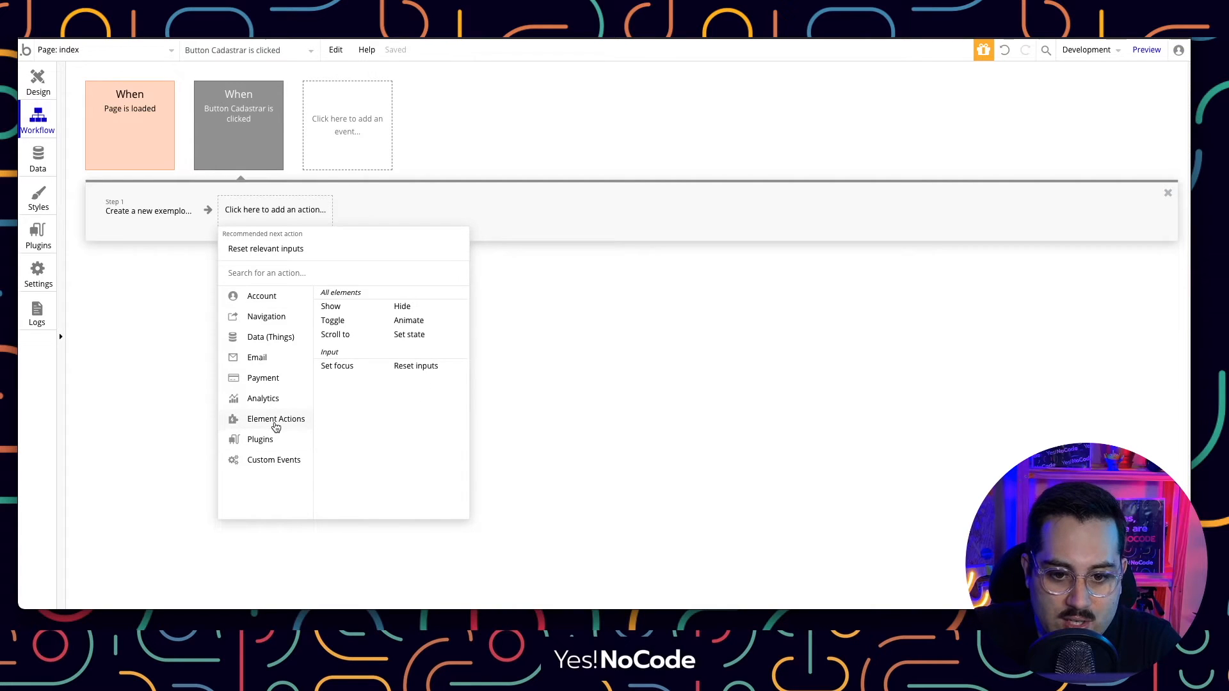
pyautogui.click(409, 367)
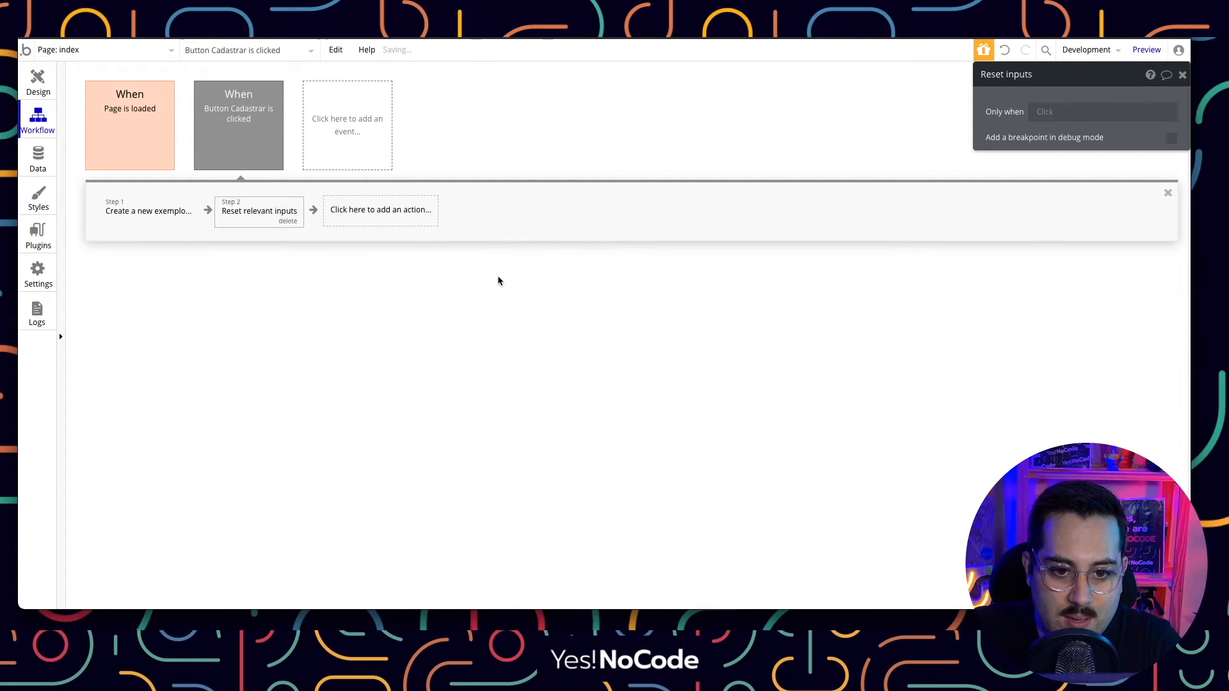
pyautogui.click(1182, 75)
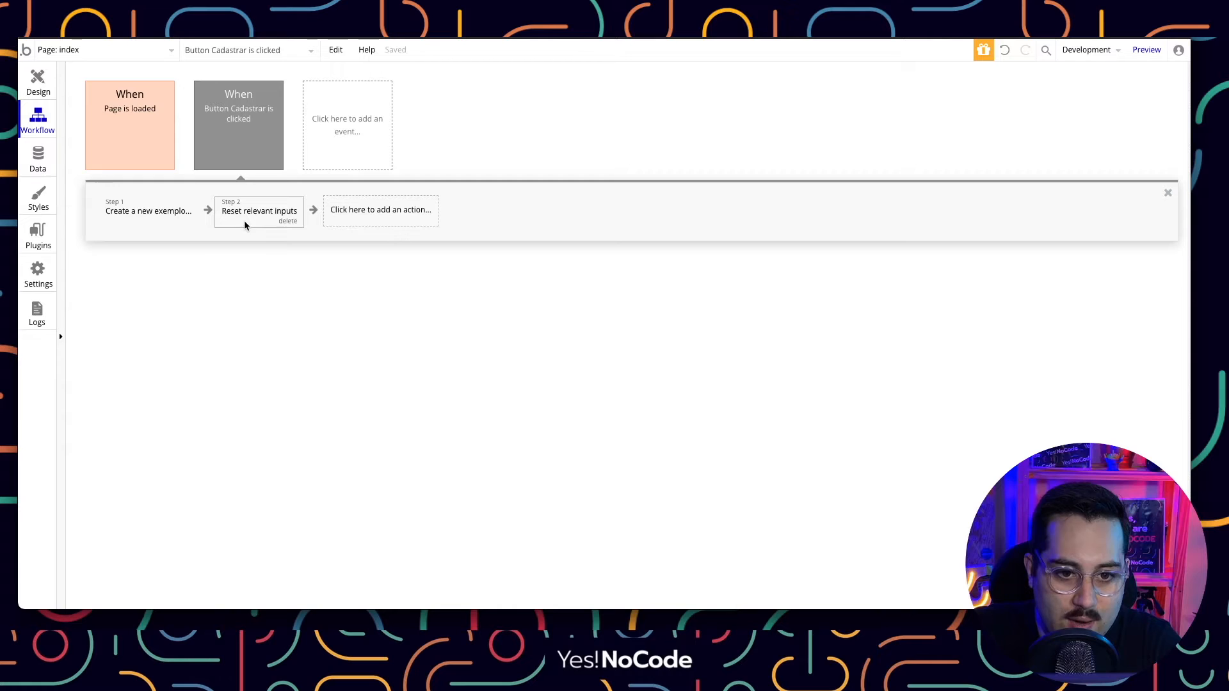
pyautogui.click(38, 82)
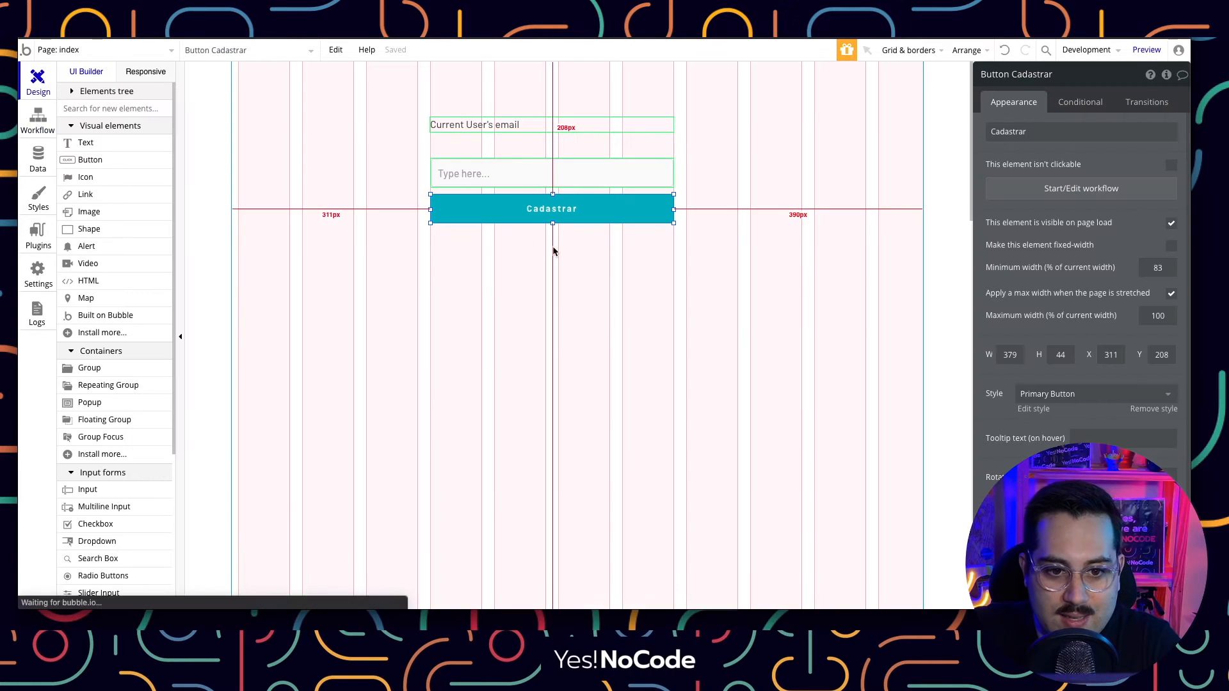
pyautogui.click(739, 160)
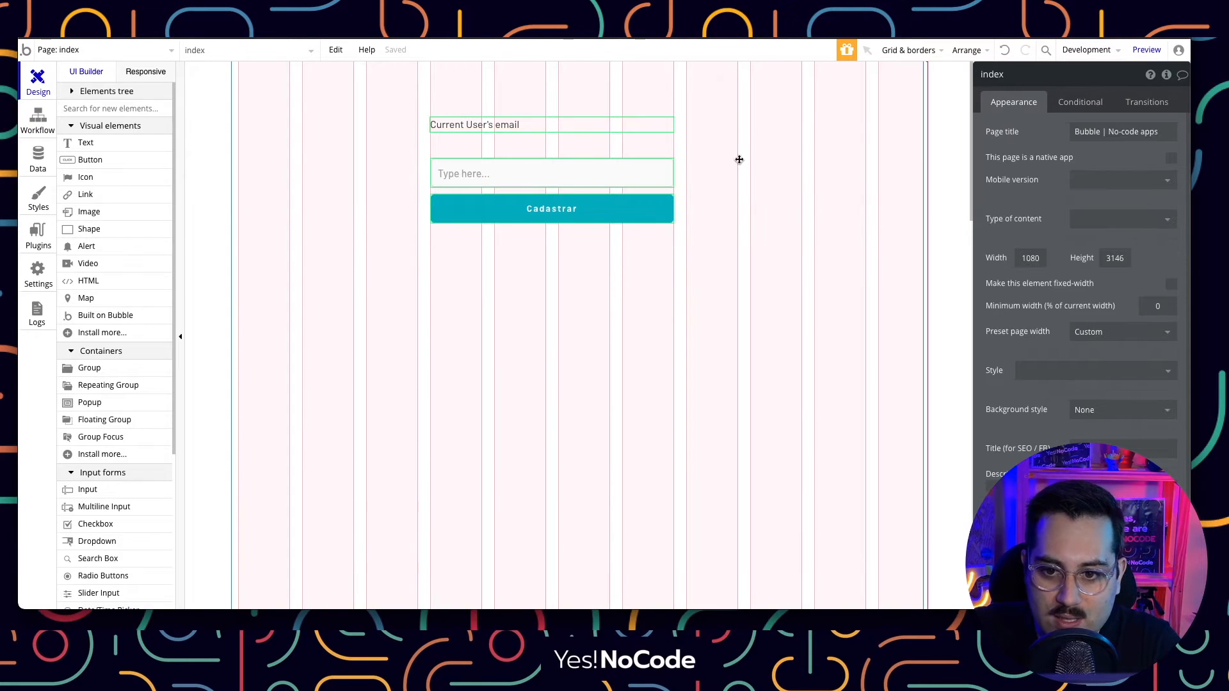
pyautogui.click(1145, 52)
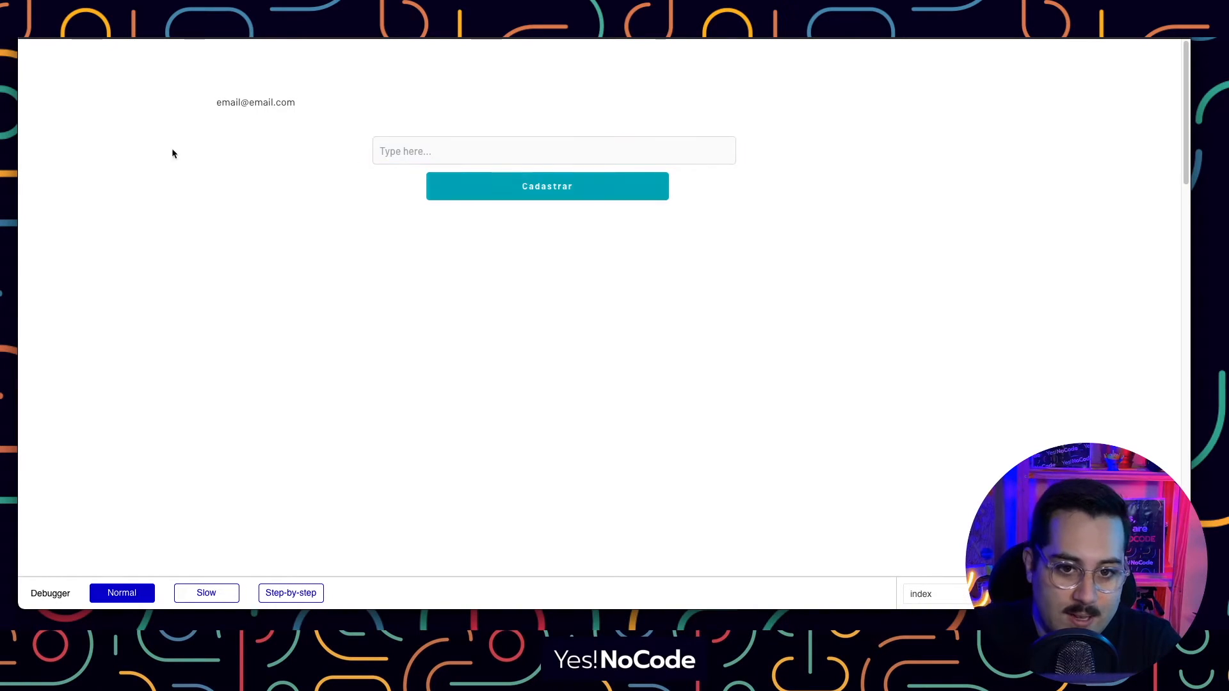
pyautogui.moveTo(213, 103); pyautogui.dragTo(312, 101)
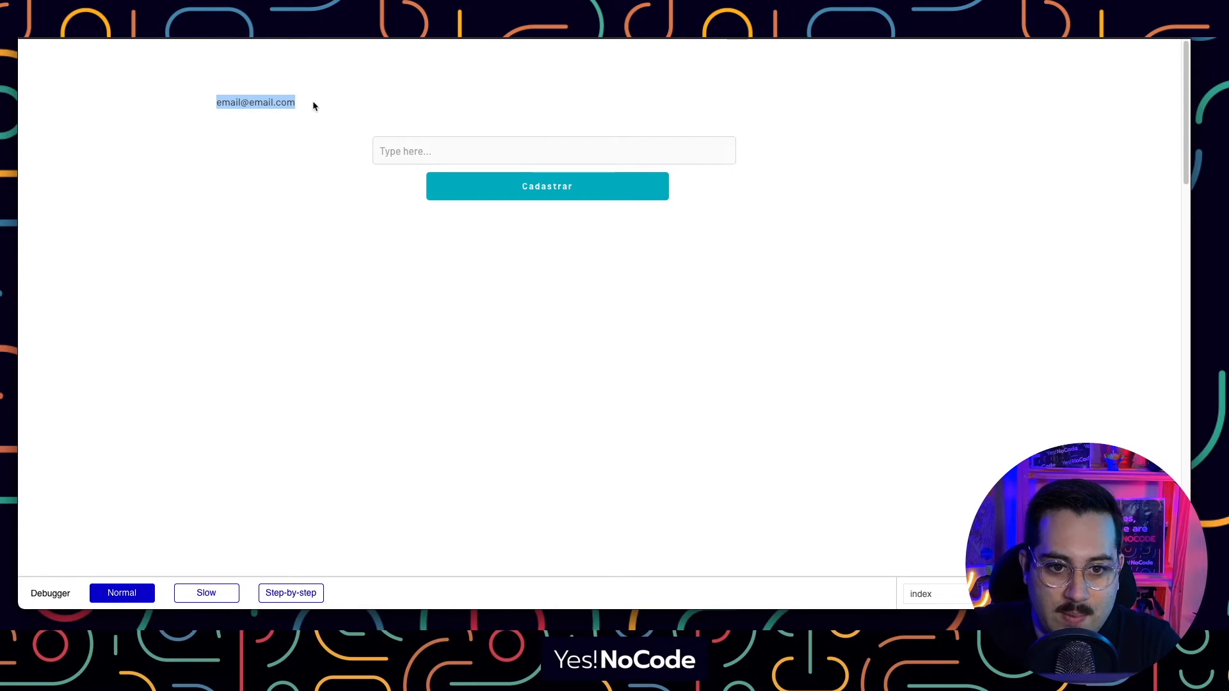
pyautogui.click(313, 101)
pyautogui.moveTo(217, 104); pyautogui.dragTo(312, 101)
pyautogui.click(312, 101)
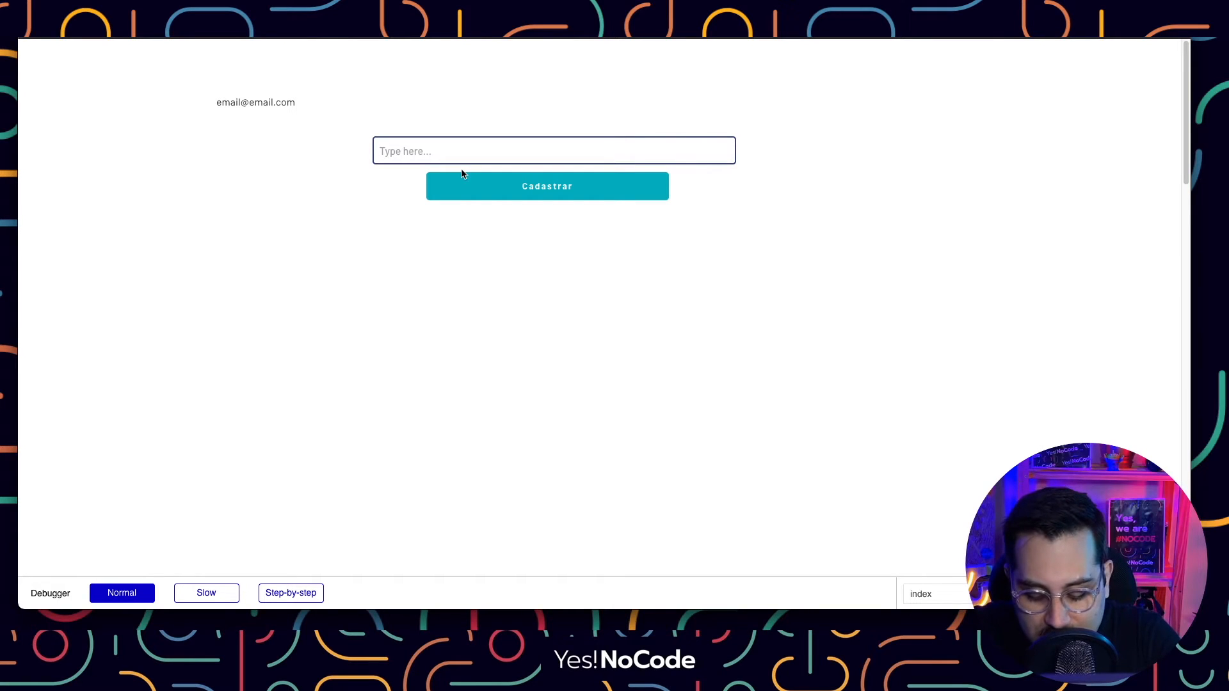
# Submit item-1, item-2, item-3 and item-4 via Cadastrar in the preview, then return to the editor.
pyautogui.write('item-1')
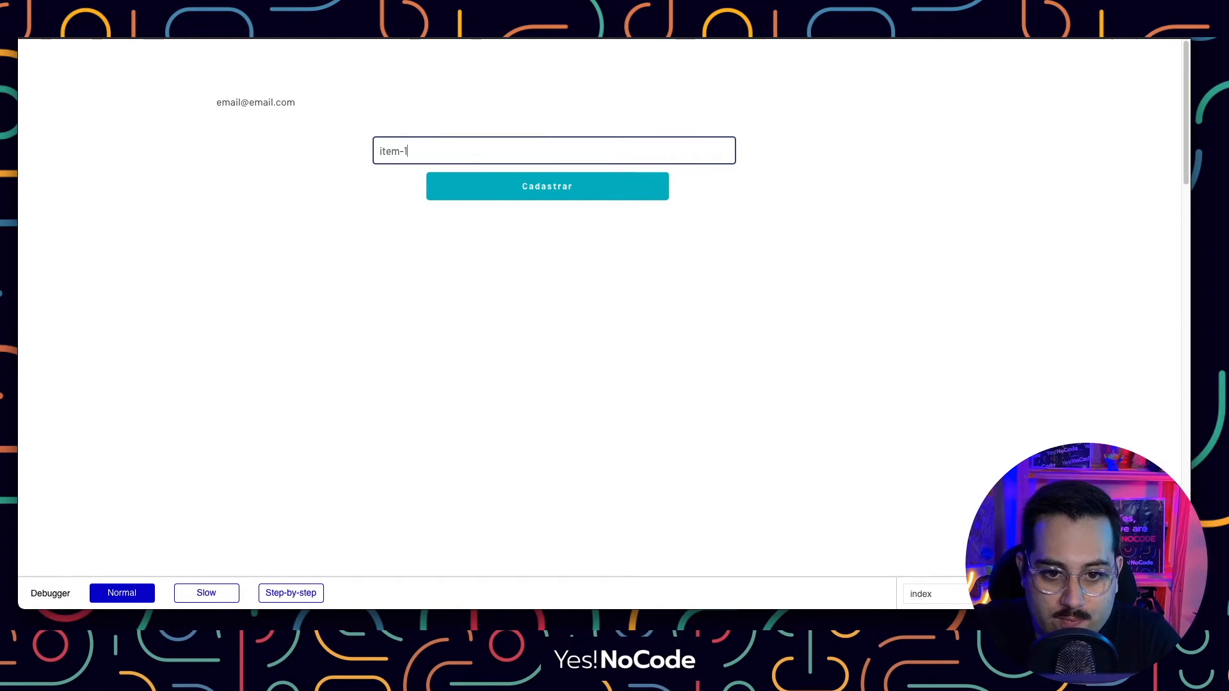
pyautogui.click(538, 192)
pyautogui.click(440, 144)
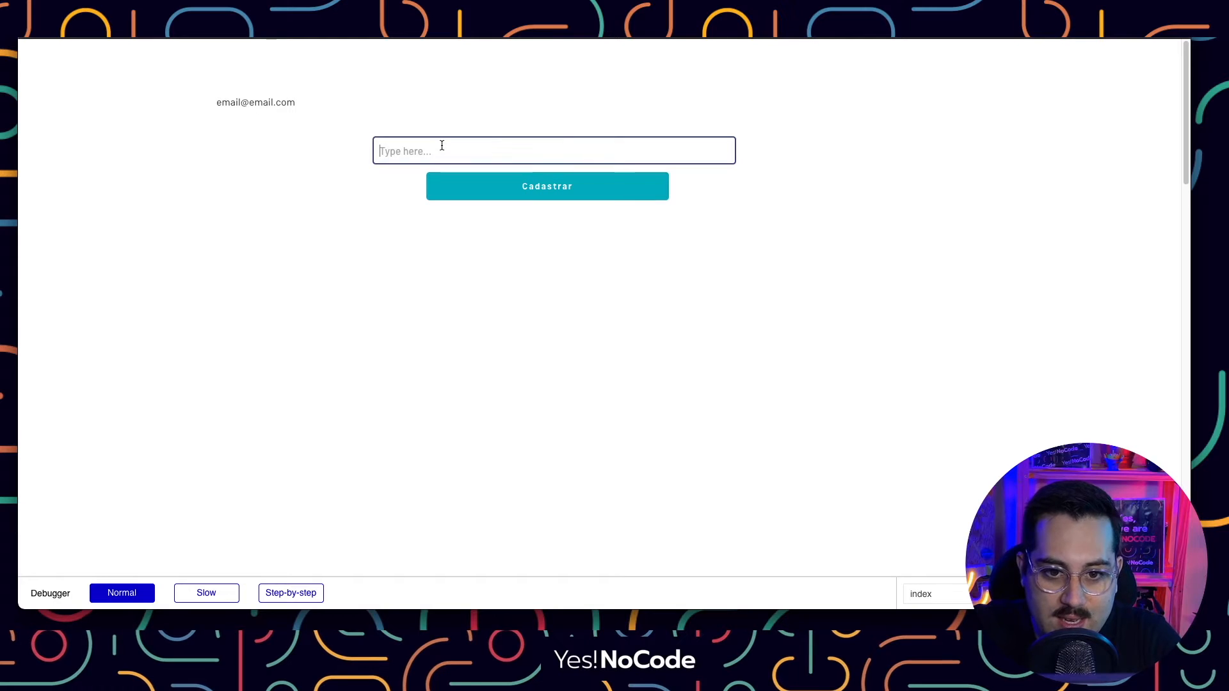
pyautogui.write('item-2')
pyautogui.click(476, 182)
pyautogui.click(456, 151)
pyautogui.write('item3')
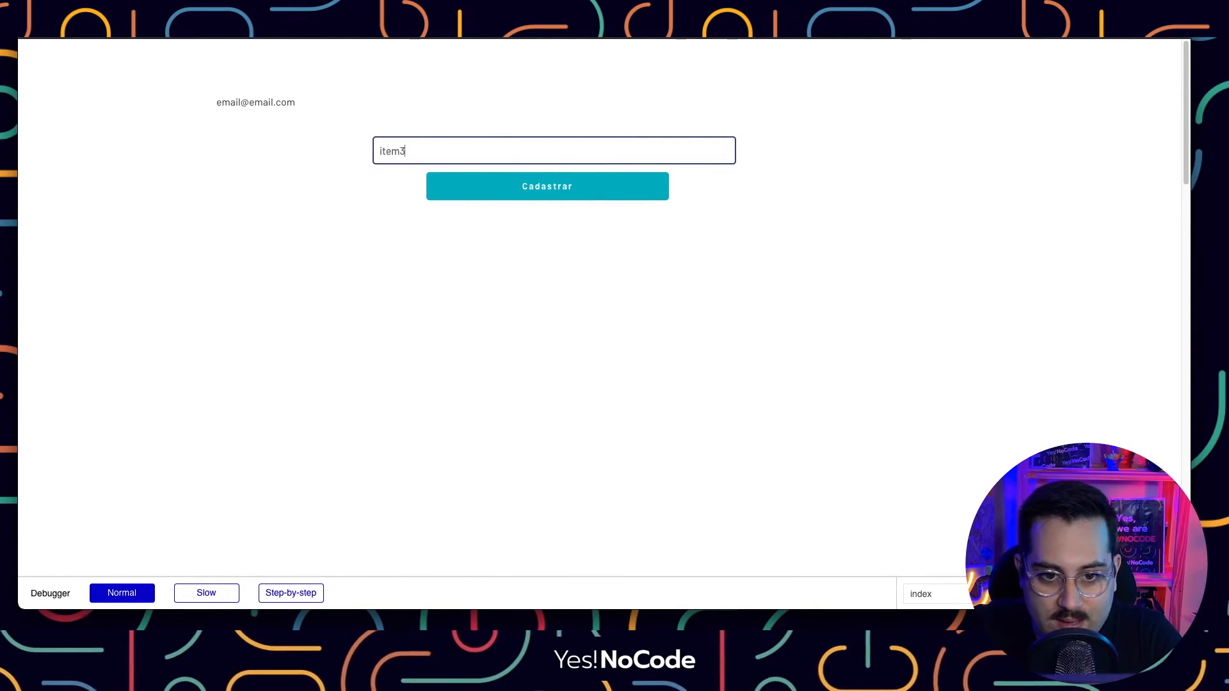
pyautogui.press('BackSpace')
pyautogui.write('-3')
pyautogui.click(492, 186)
pyautogui.click(466, 158)
pyautogui.write('item')
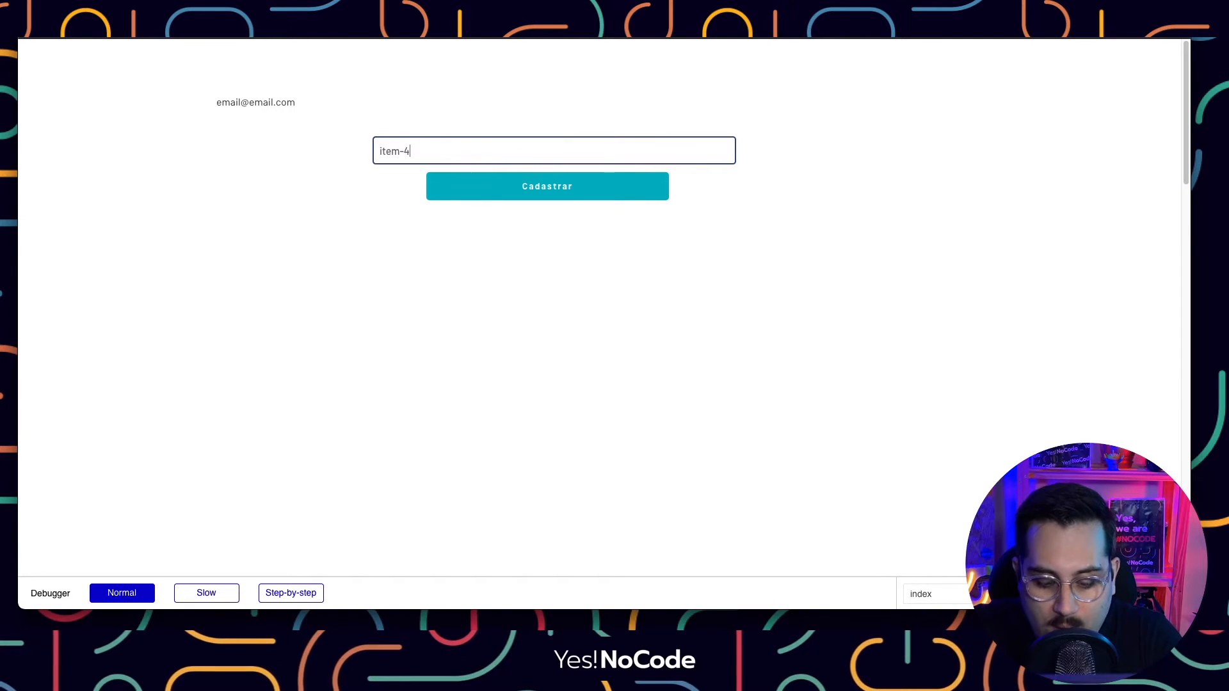
pyautogui.click(489, 185)
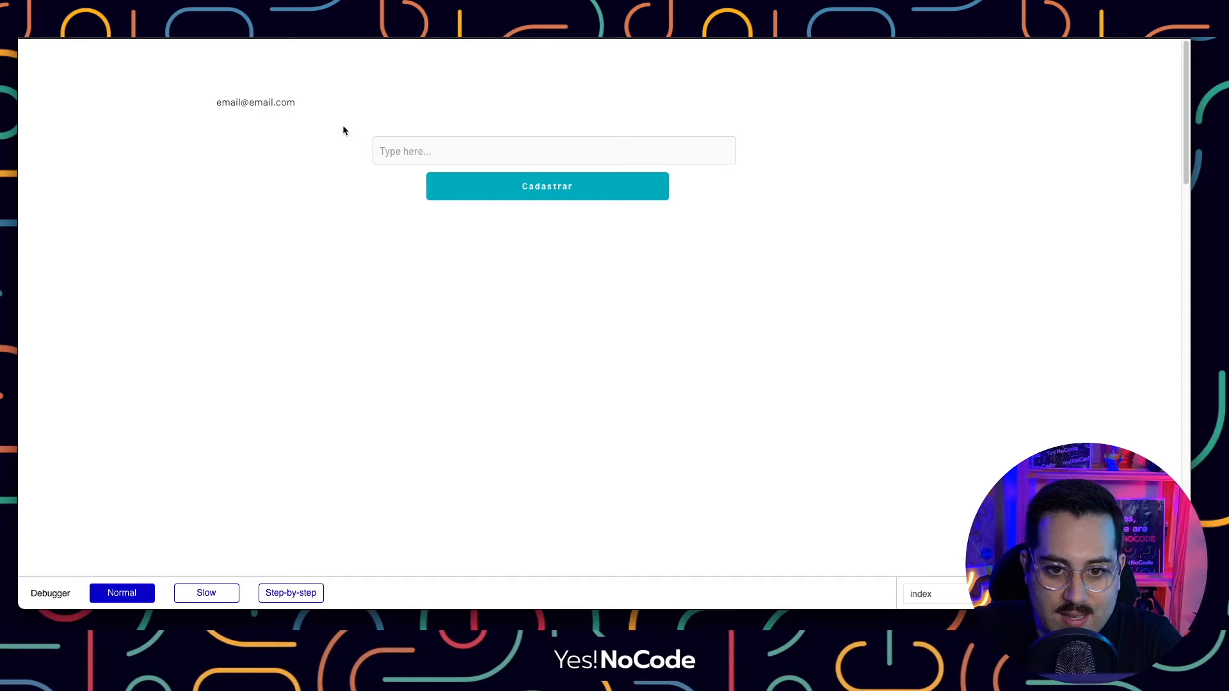
pyautogui.click(194, 39)
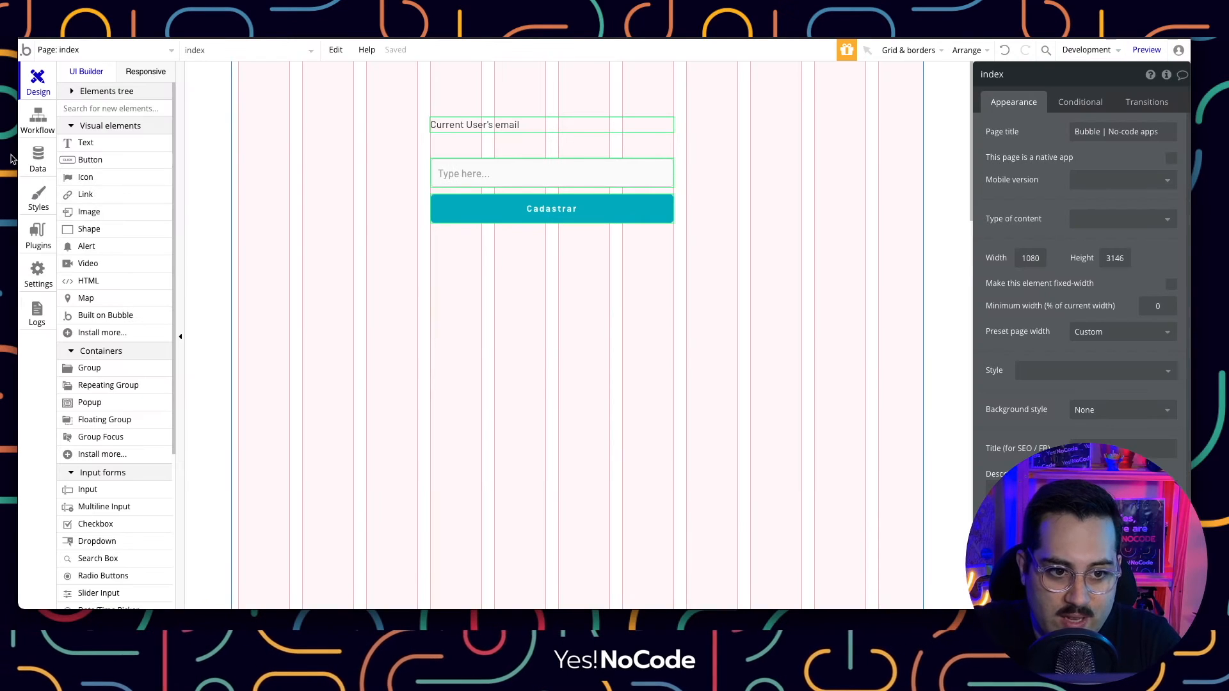
# Check All exemplos in App data, then use Run as on the second test user in All Users.
pyautogui.click(36, 165)
pyautogui.click(249, 99)
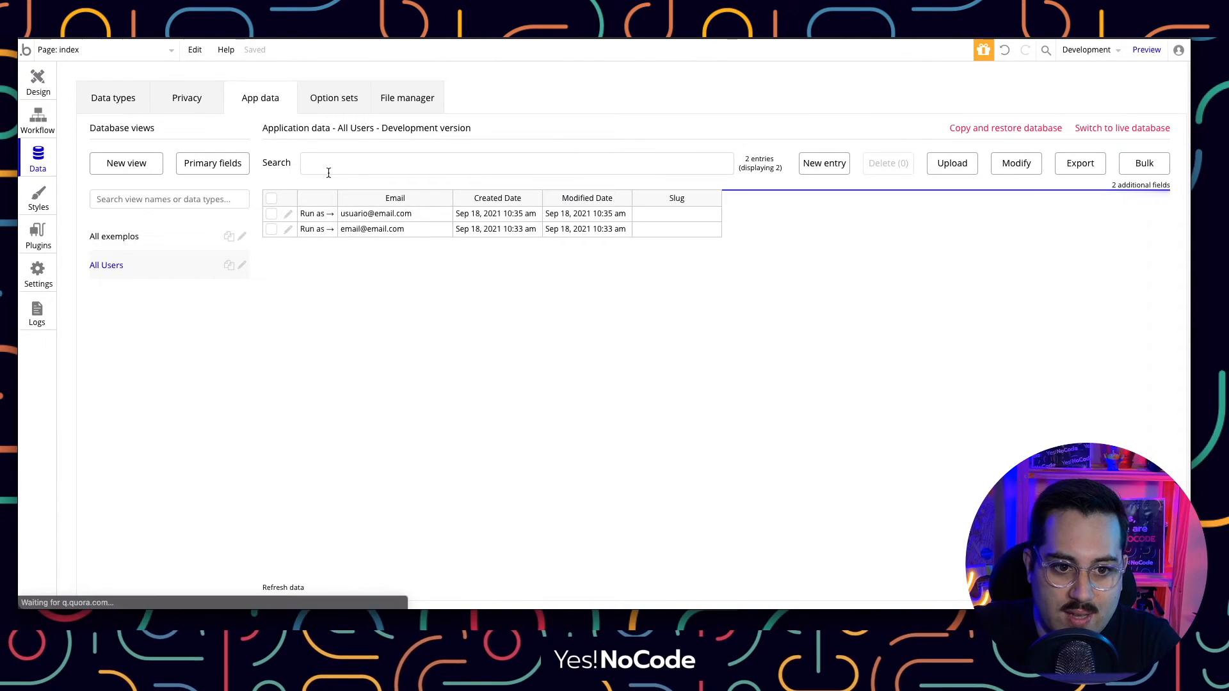
pyautogui.click(113, 237)
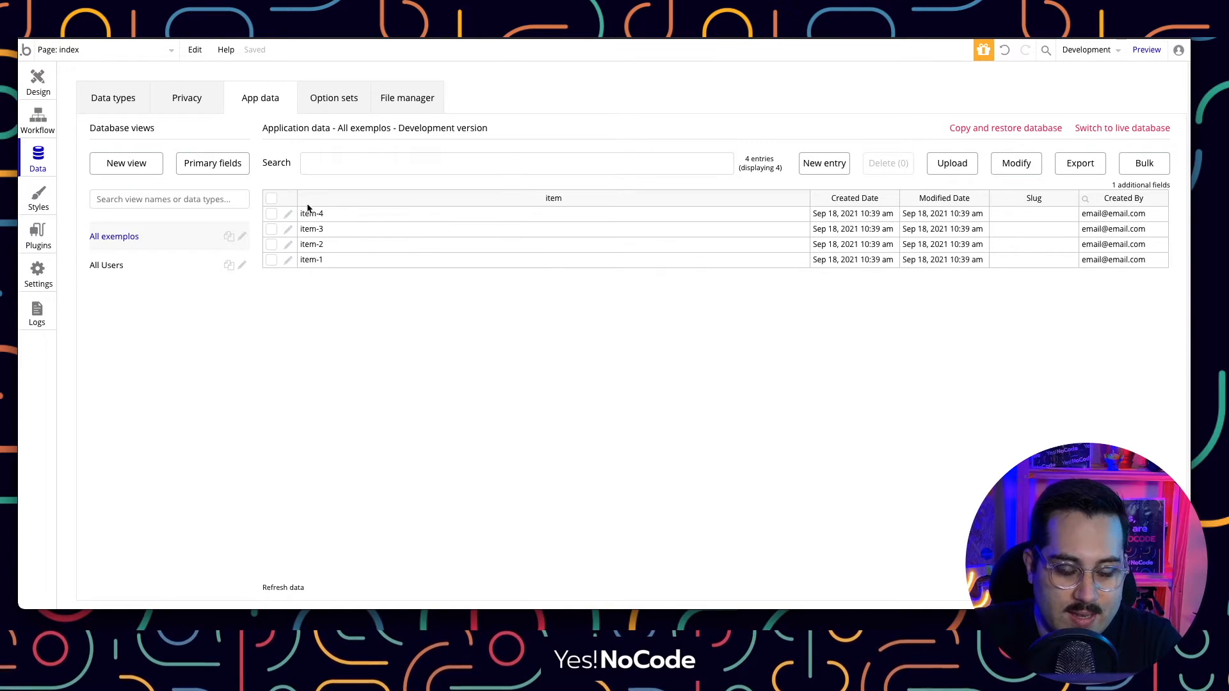
pyautogui.click(110, 266)
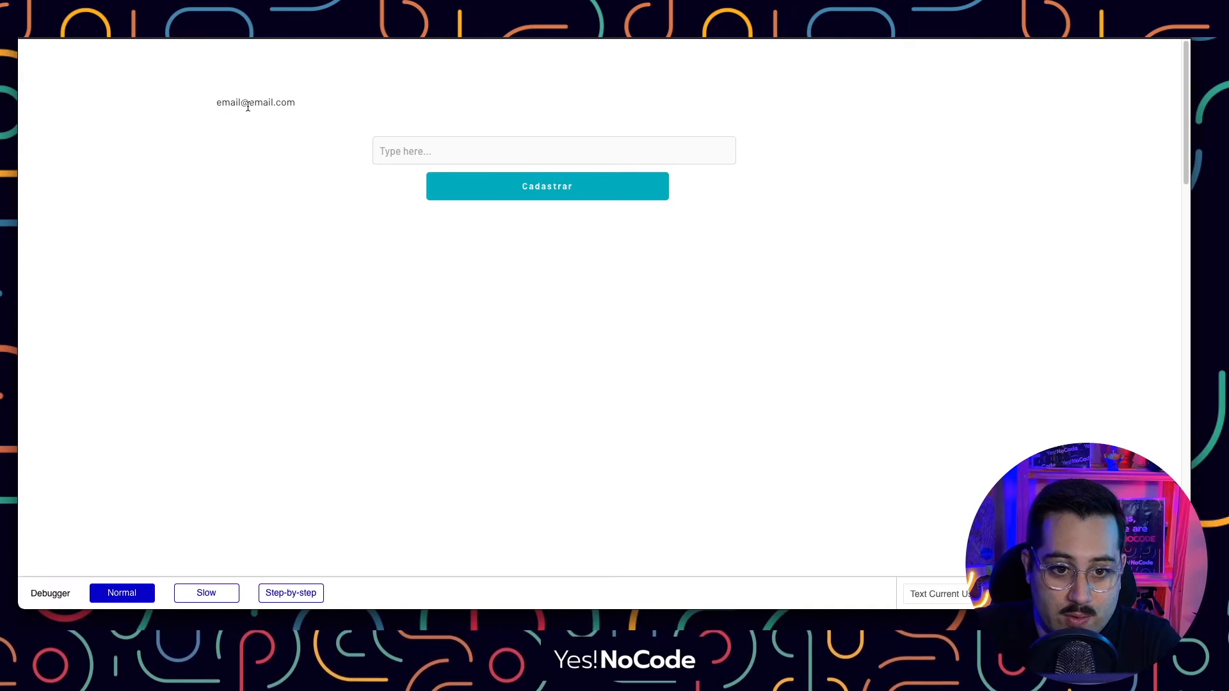
pyautogui.moveTo(220, 102); pyautogui.dragTo(274, 110)
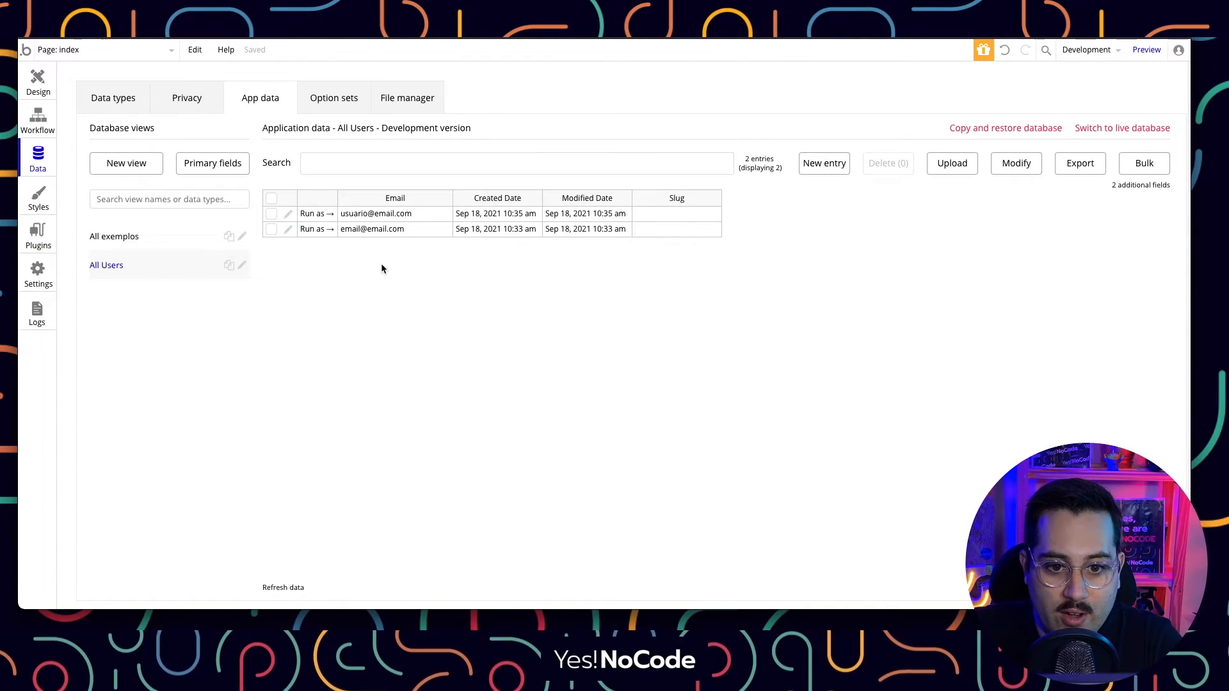
pyautogui.click(355, 219)
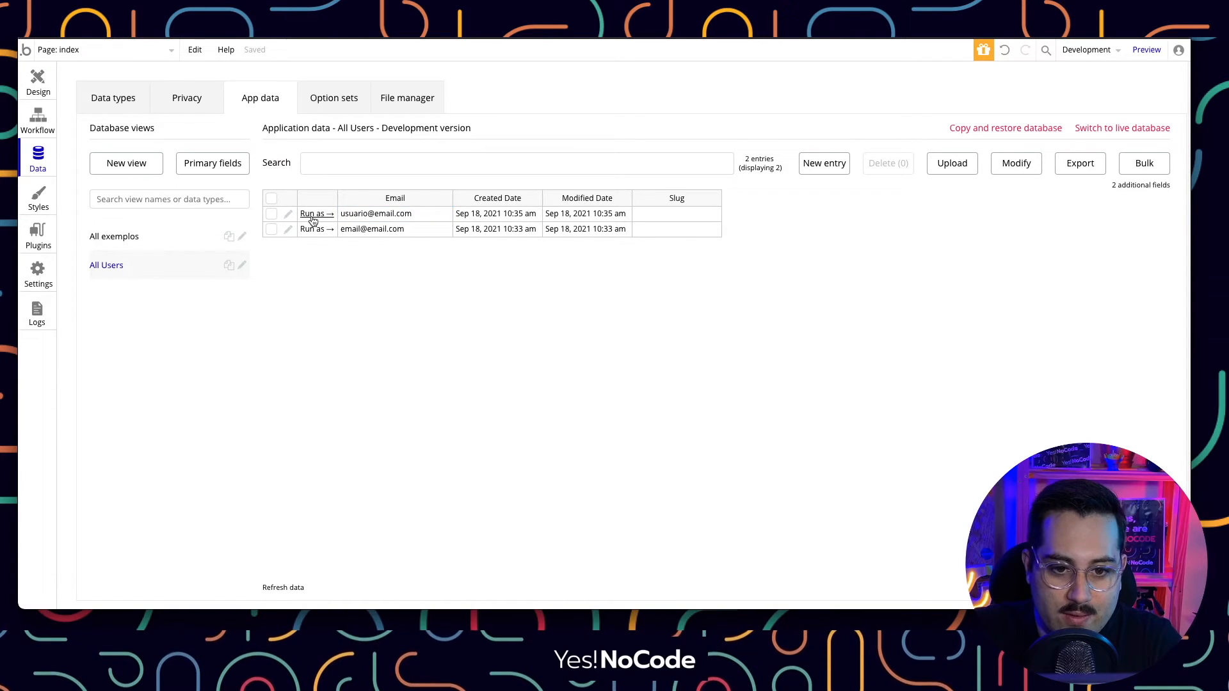
pyautogui.click(312, 217)
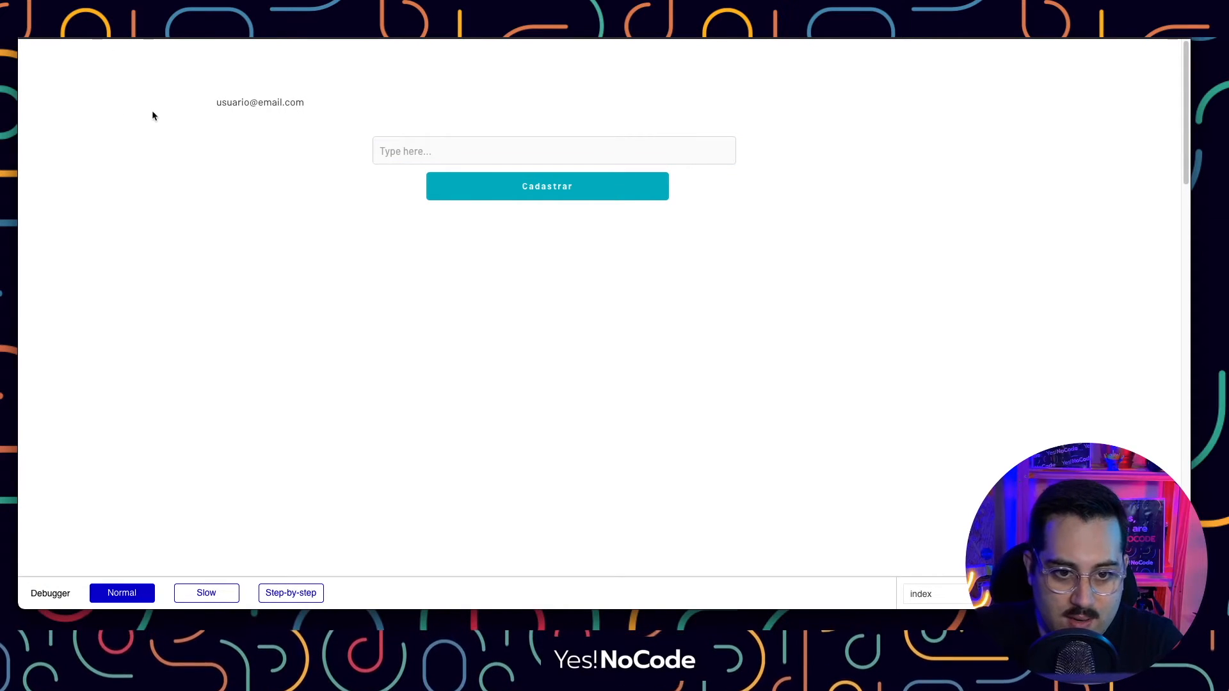
# As the second user, submit entries item-exemplo-1 through item-exemplo-4 in the preview input.
pyautogui.moveTo(216, 101); pyautogui.dragTo(363, 99)
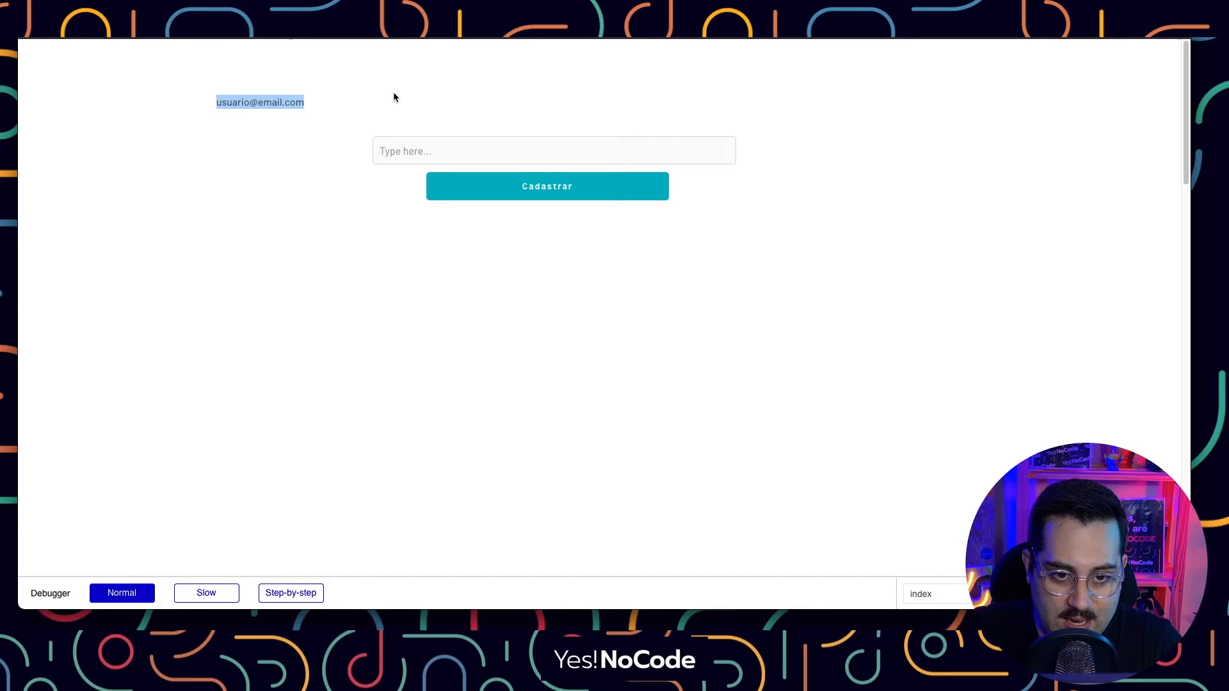
pyautogui.click(453, 161)
pyautogui.write('item-exemplo-1')
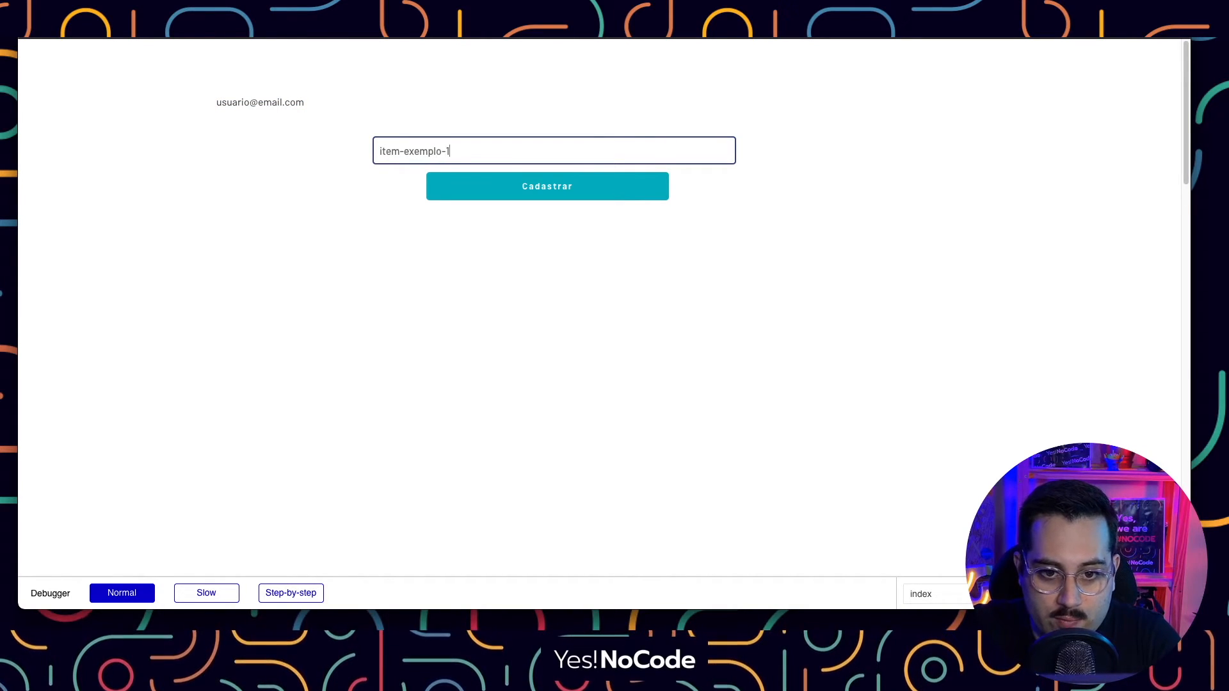
pyautogui.hotkey('ctrl', 'a')
pyautogui.hotkey('ctrl', 'c')
pyautogui.press('BackSpace')
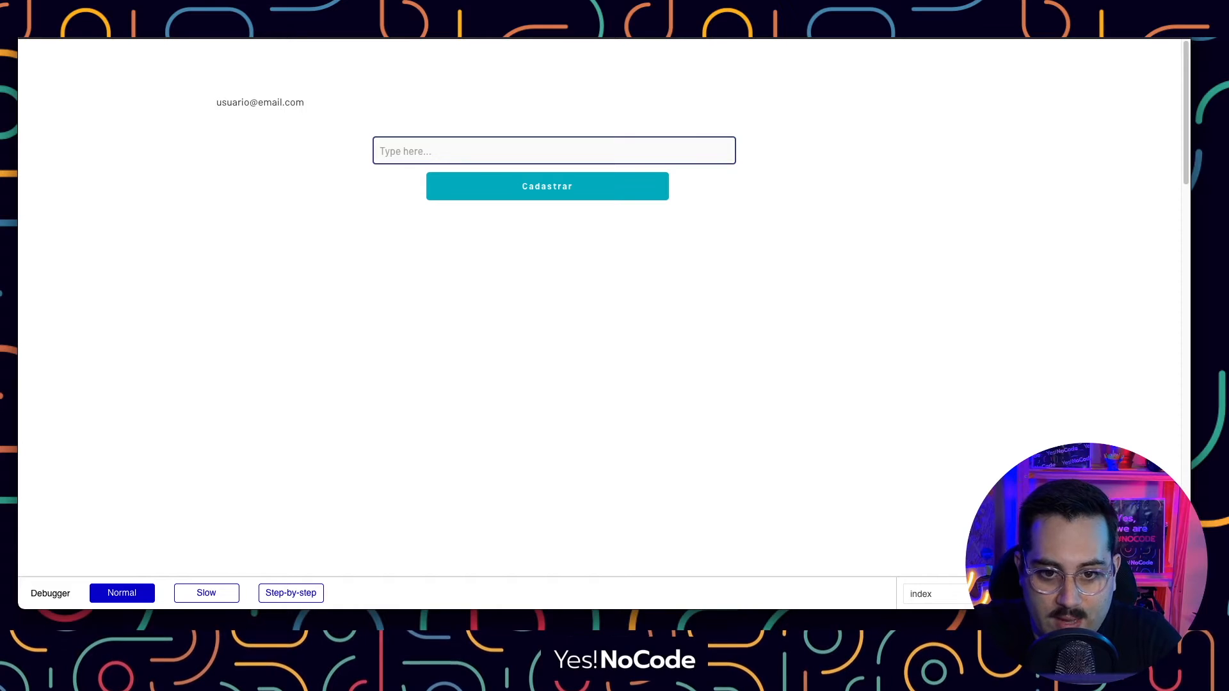
pyautogui.hotkey('ctrl', 'v')
pyautogui.press('BackSpace')
pyautogui.press('BackSpace')
pyautogui.press('BackSpace')
pyautogui.press('BackSpace')
pyautogui.press('BackSpace')
pyautogui.press('BackSpace')
pyautogui.press('BackSpace')
pyautogui.press('BackSpace')
pyautogui.press('BackSpace')
pyautogui.press('BackSpace')
pyautogui.press('BackSpace')
pyautogui.press('BackSpace')
pyautogui.press('BackSpace')
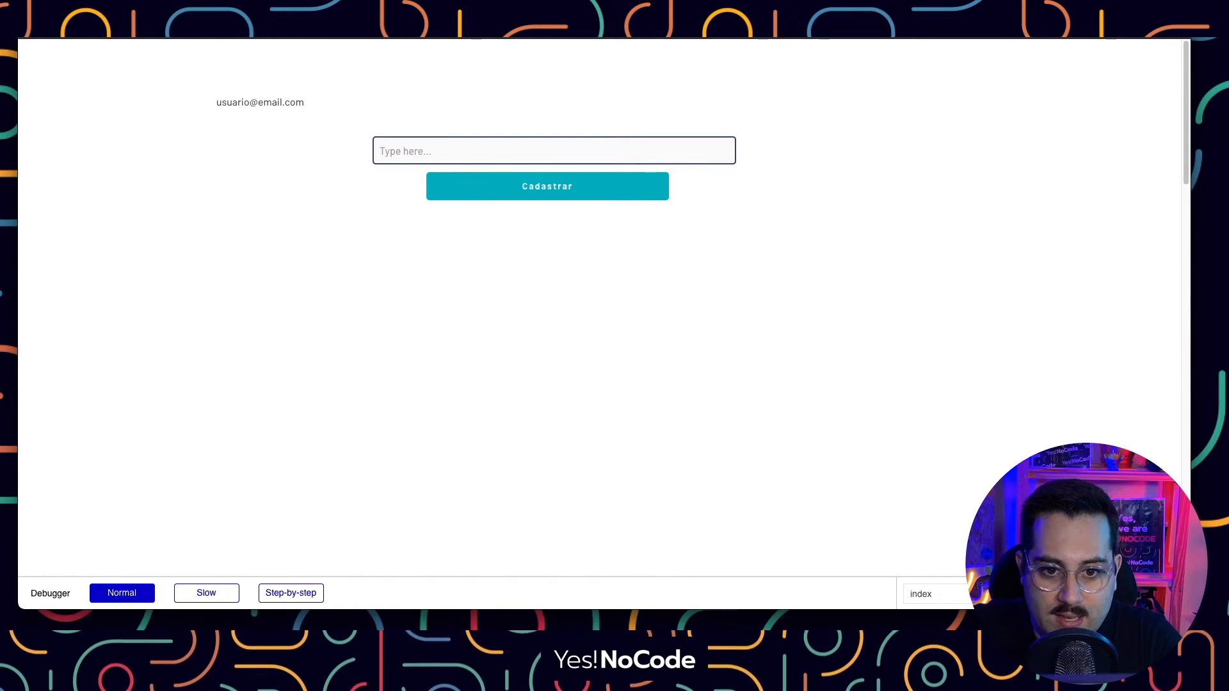
pyautogui.hotkey('ctrl', 'v')
pyautogui.press('Return')
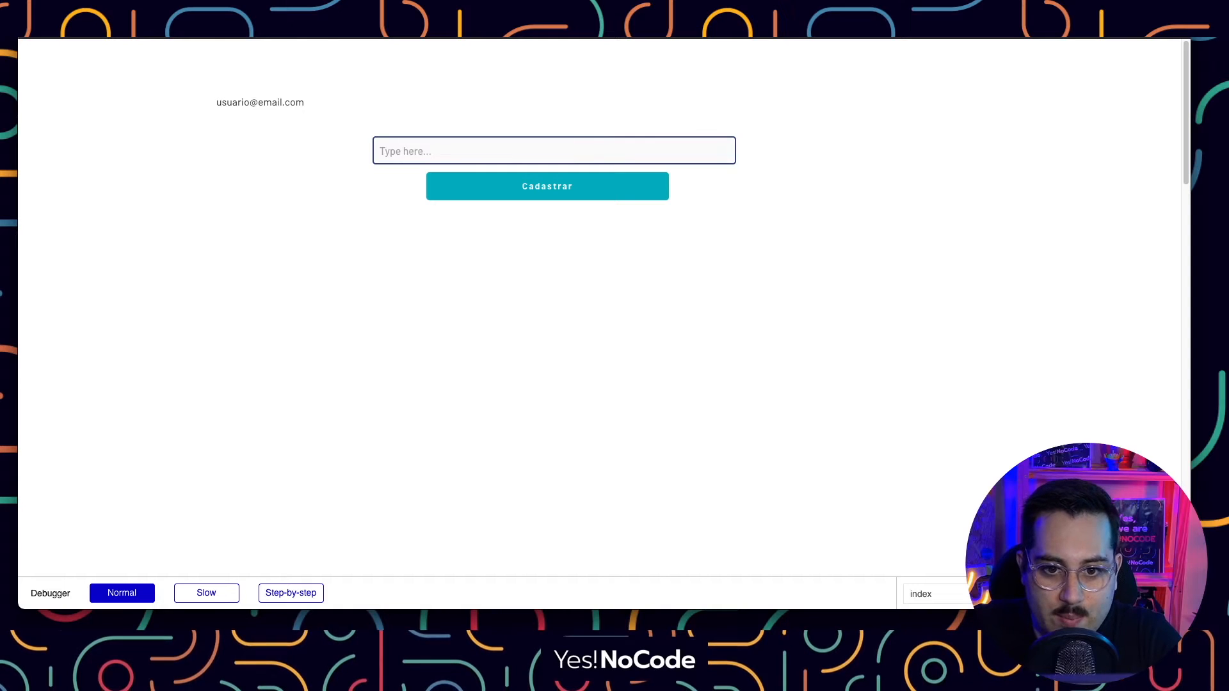
pyautogui.hotkey('ctrl', 'v')
pyautogui.press('Return')
# Review All exemplos, comparing the eight item names and which user created each.
pyautogui.click(355, 45)
pyautogui.click(160, 38)
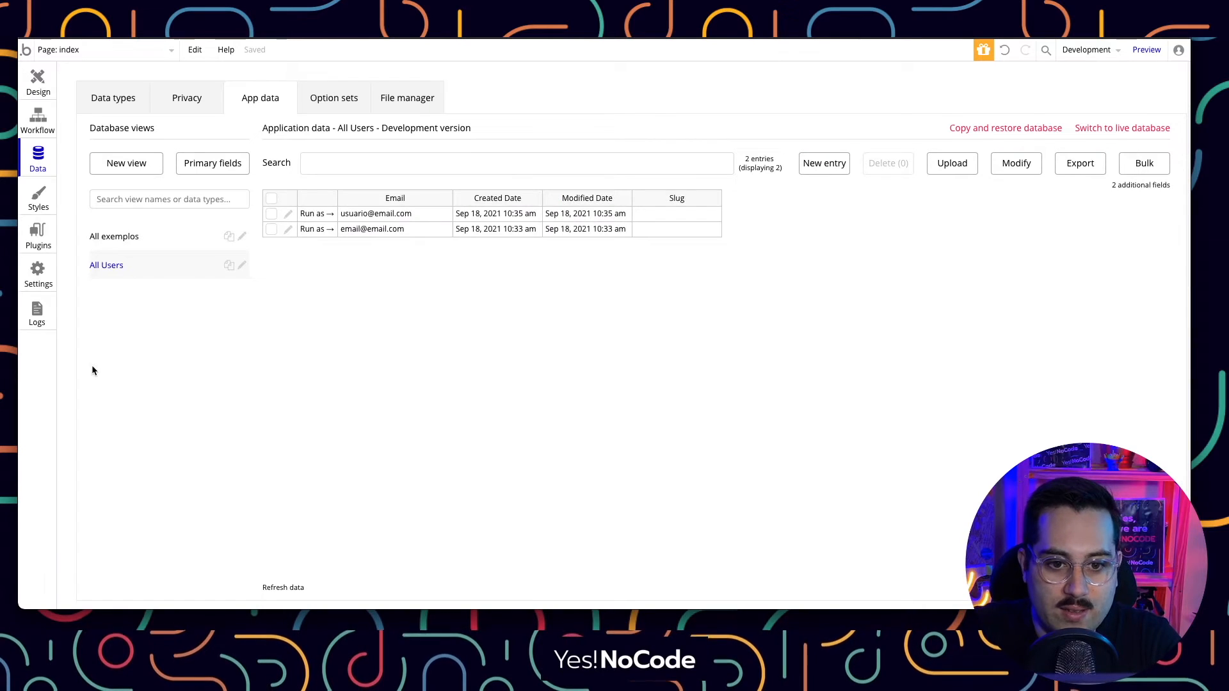
pyautogui.click(126, 244)
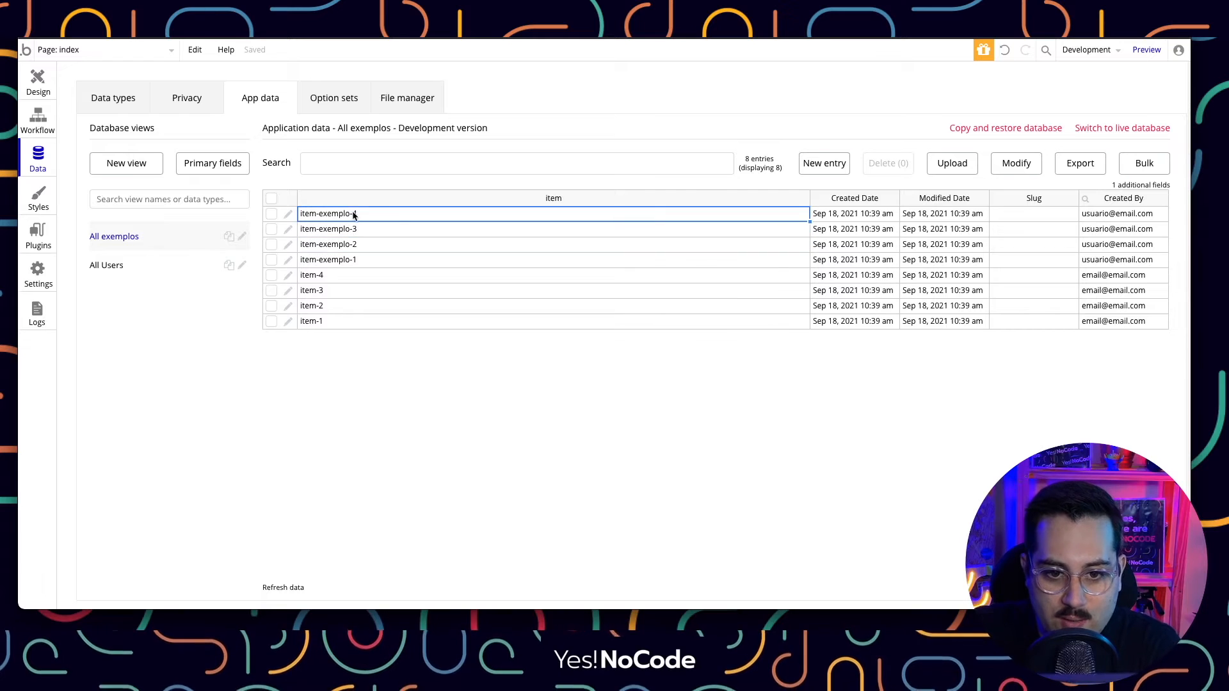
pyautogui.moveTo(1119, 218); pyautogui.dragTo(1121, 262)
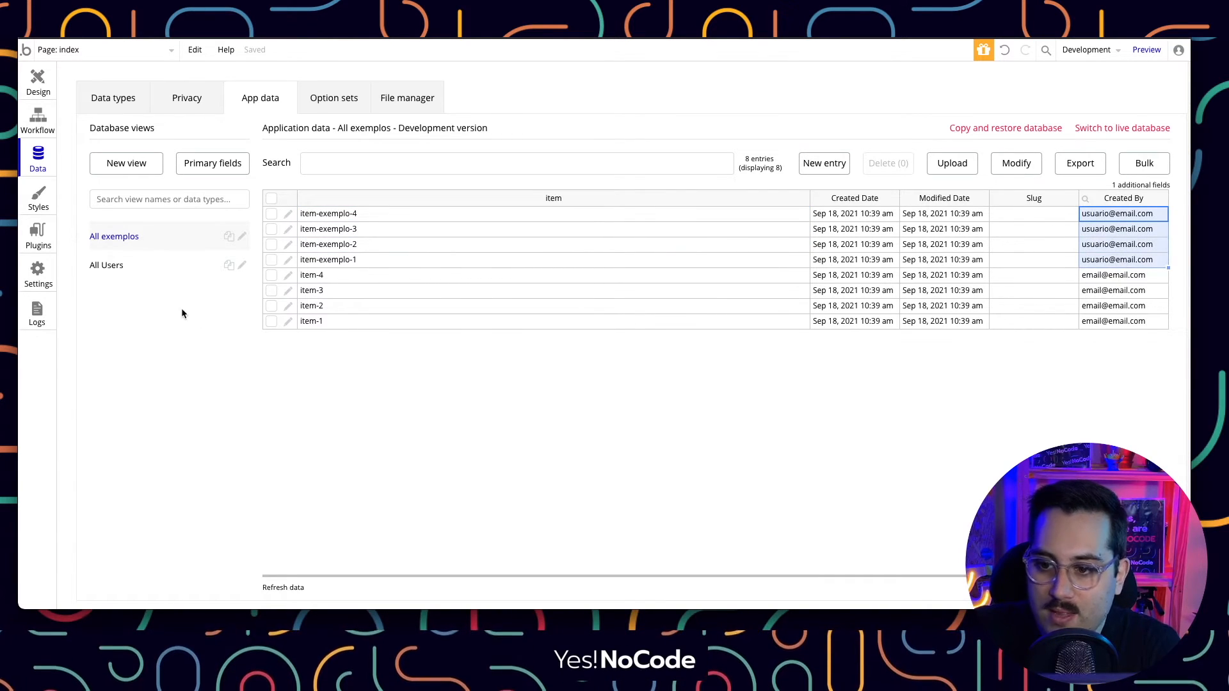
pyautogui.moveTo(348, 277); pyautogui.dragTo(346, 322)
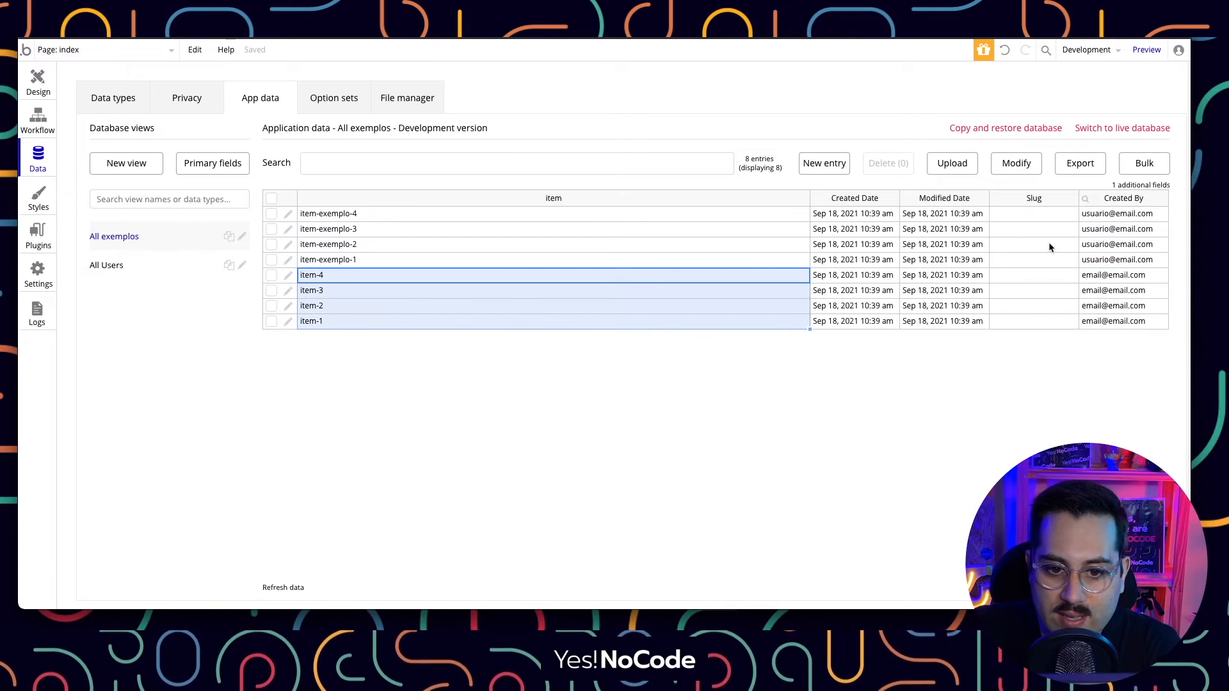
pyautogui.moveTo(1103, 276); pyautogui.dragTo(1102, 337)
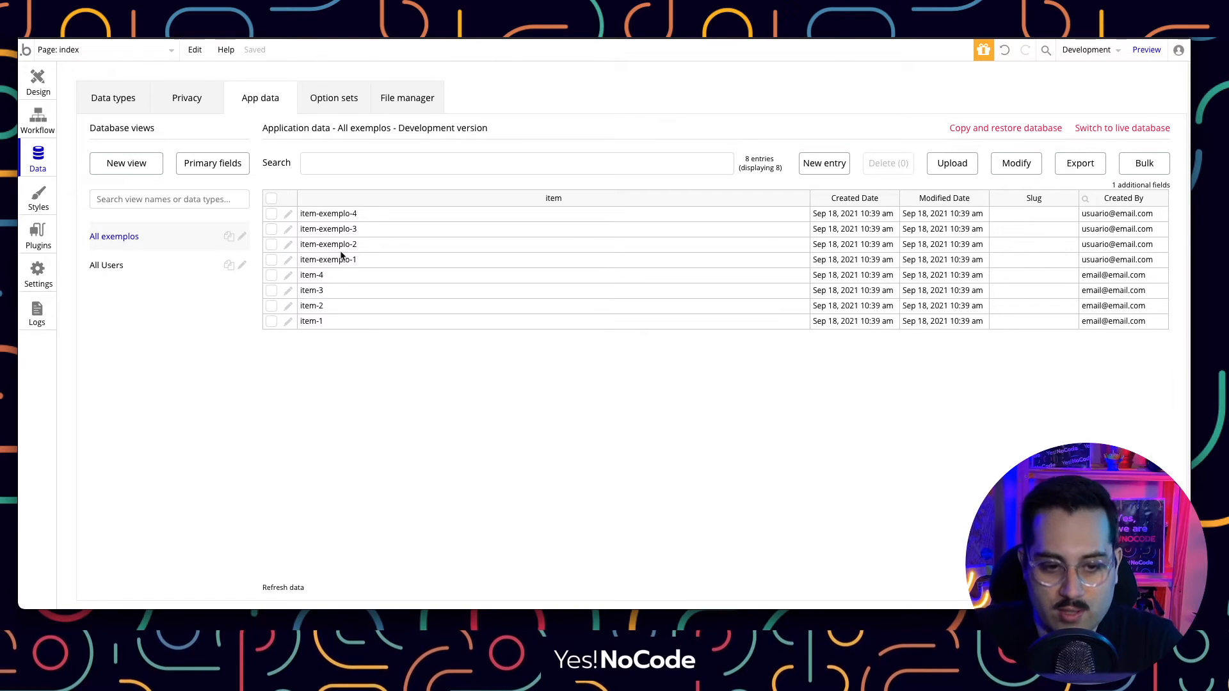
pyautogui.moveTo(348, 216); pyautogui.dragTo(368, 322)
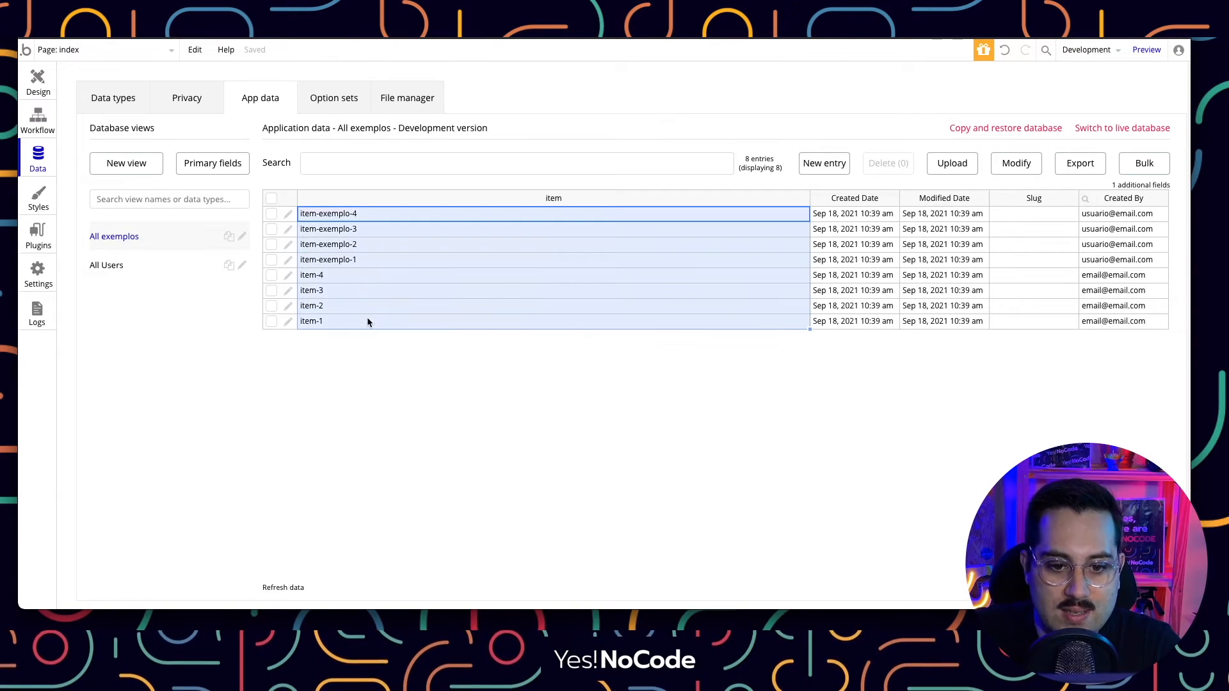
pyautogui.click(369, 324)
pyautogui.click(370, 366)
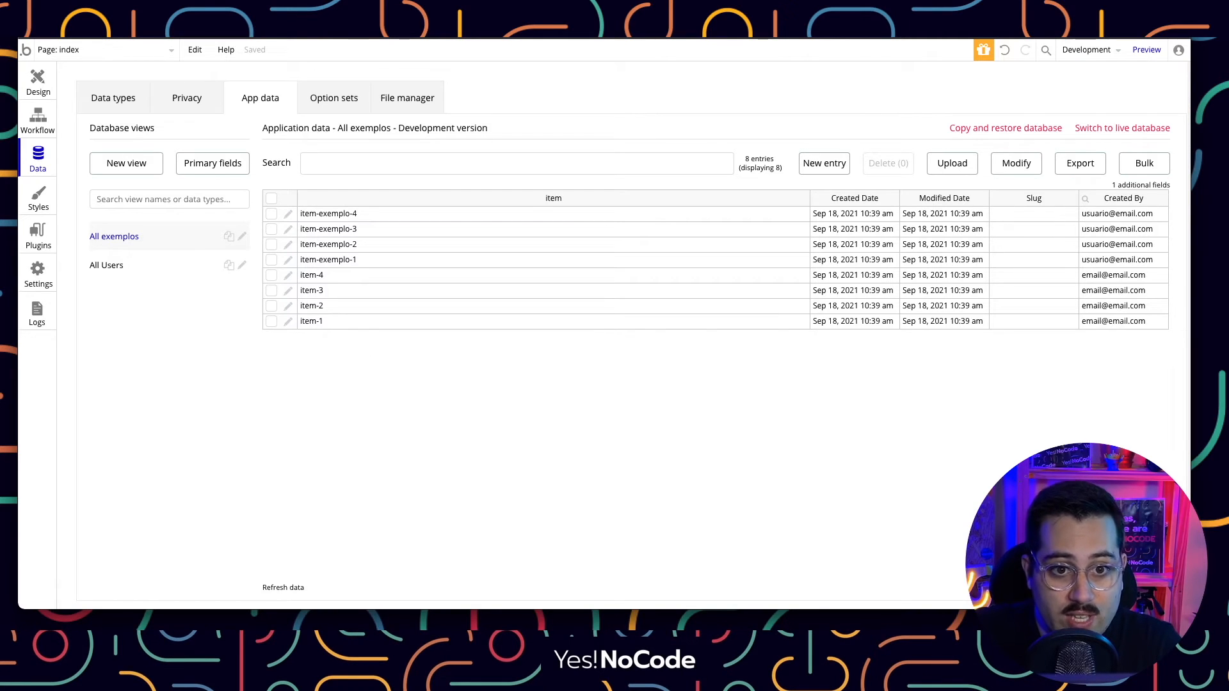
# Glance at the running preview, then return to the page Design view.
pyautogui.hotkey('ctrl', 'Tab')
pyautogui.hotkey('ctrl', 'shift', 'Tab')
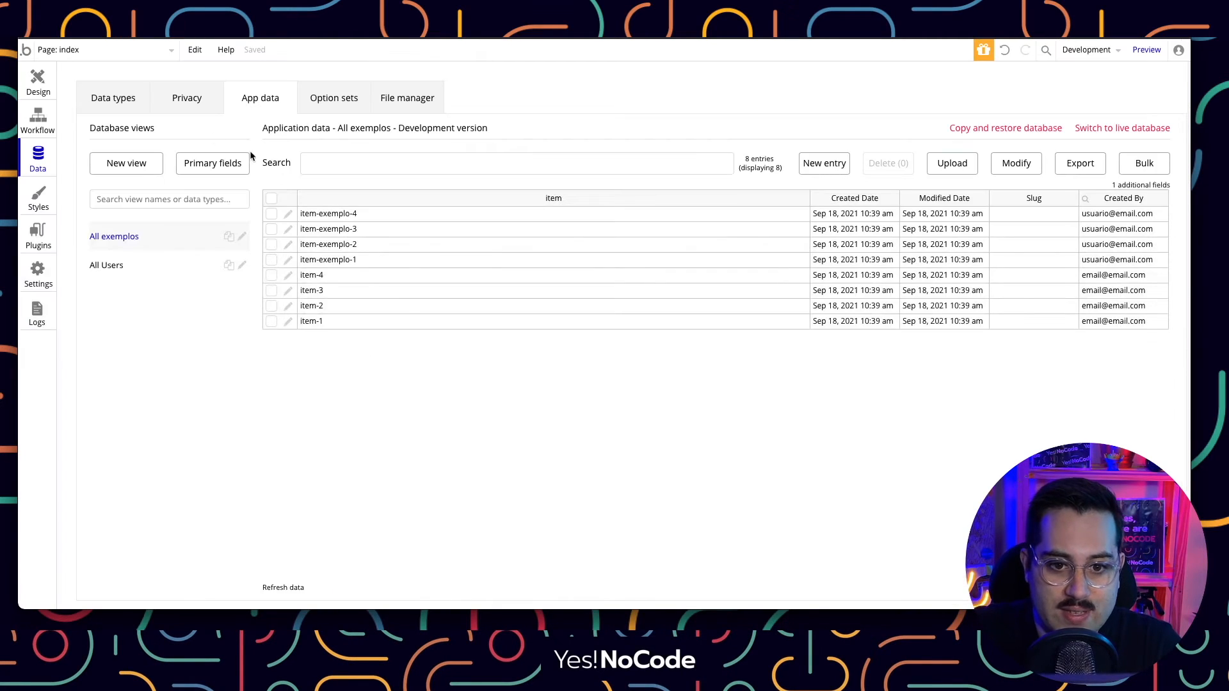
pyautogui.click(37, 83)
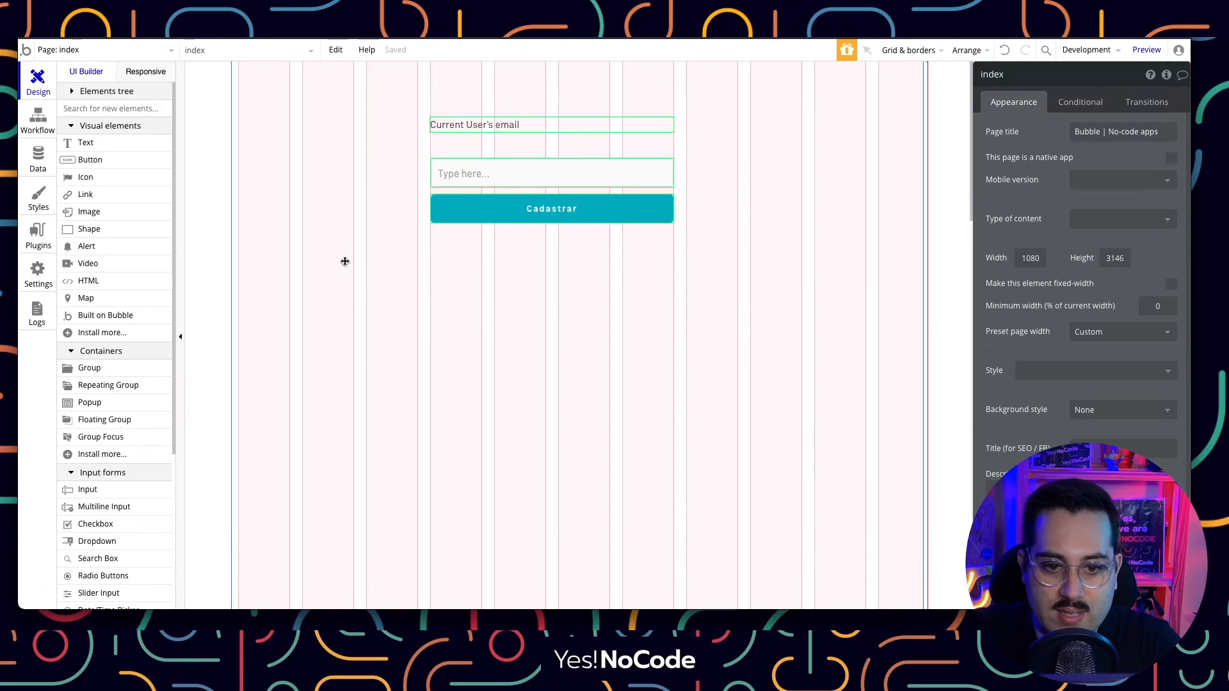
# Draw a repeating group below Cadastrar with content type exemplo and source Do a search for exemplo.
pyautogui.scroll(-2, 115, 262)
pyautogui.click(115, 263)
pyautogui.moveTo(352, 234)
pyautogui.mouseDown()
pyautogui.moveTo(762, 416)
pyautogui.moveTo(752, 540)
pyautogui.mouseUp()
pyautogui.moveTo(582, 350)
pyautogui.mouseDown()
pyautogui.moveTo(650, 343)
pyautogui.moveTo(591, 348)
pyautogui.mouseUp()
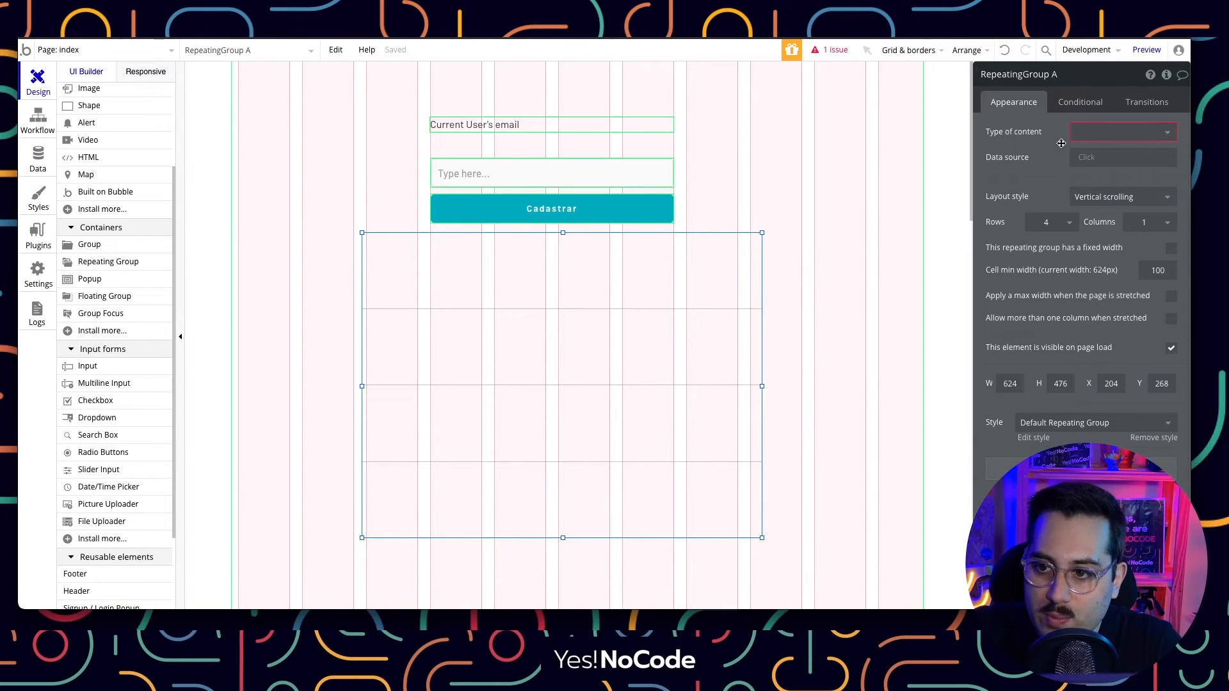
pyautogui.click(1088, 132)
pyautogui.click(1117, 169)
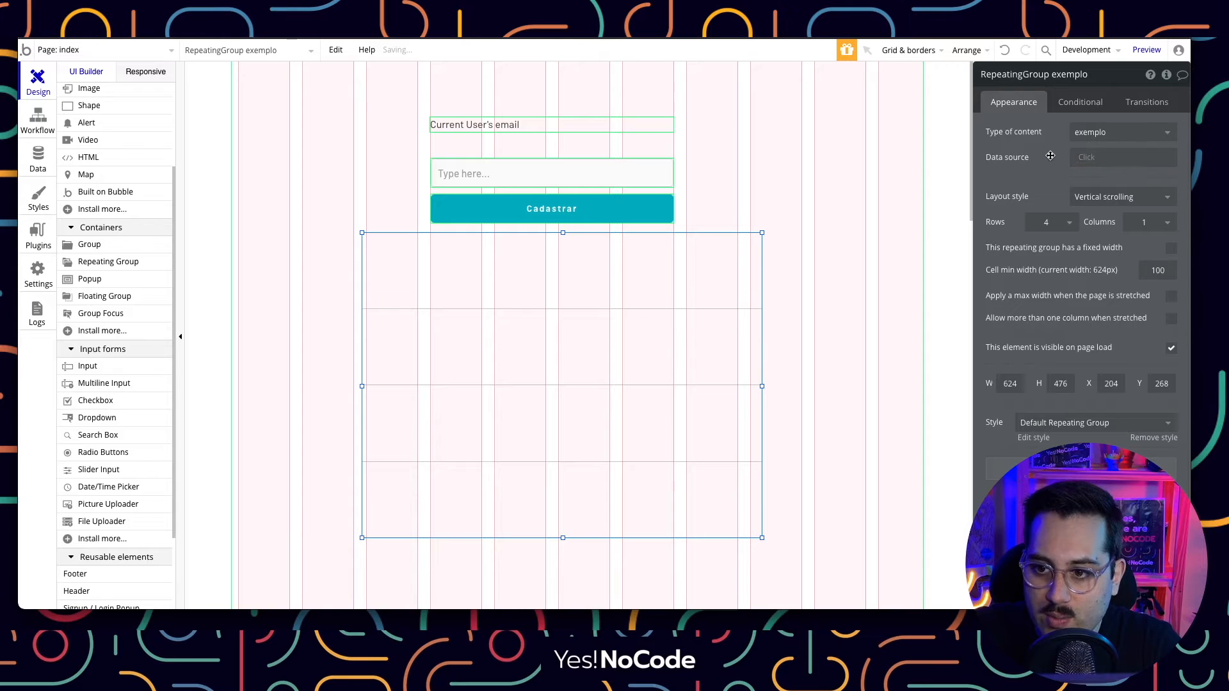
pyautogui.click(1088, 158)
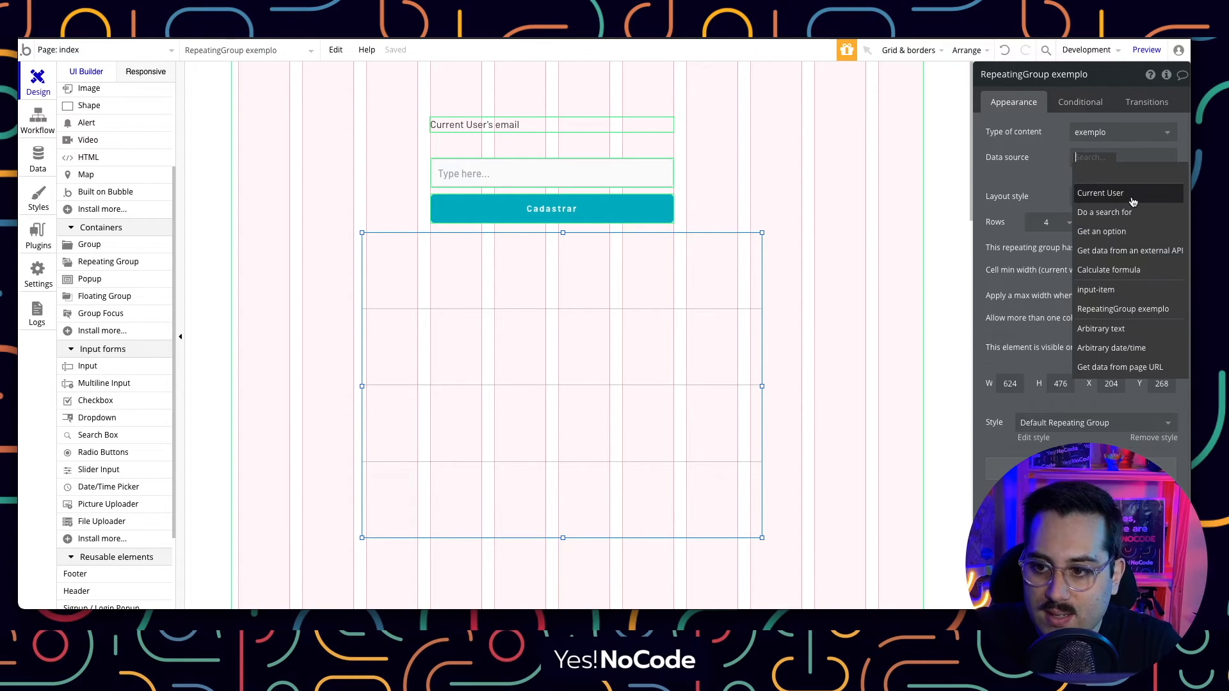
pyautogui.click(1107, 213)
pyautogui.click(884, 102)
pyautogui.click(870, 143)
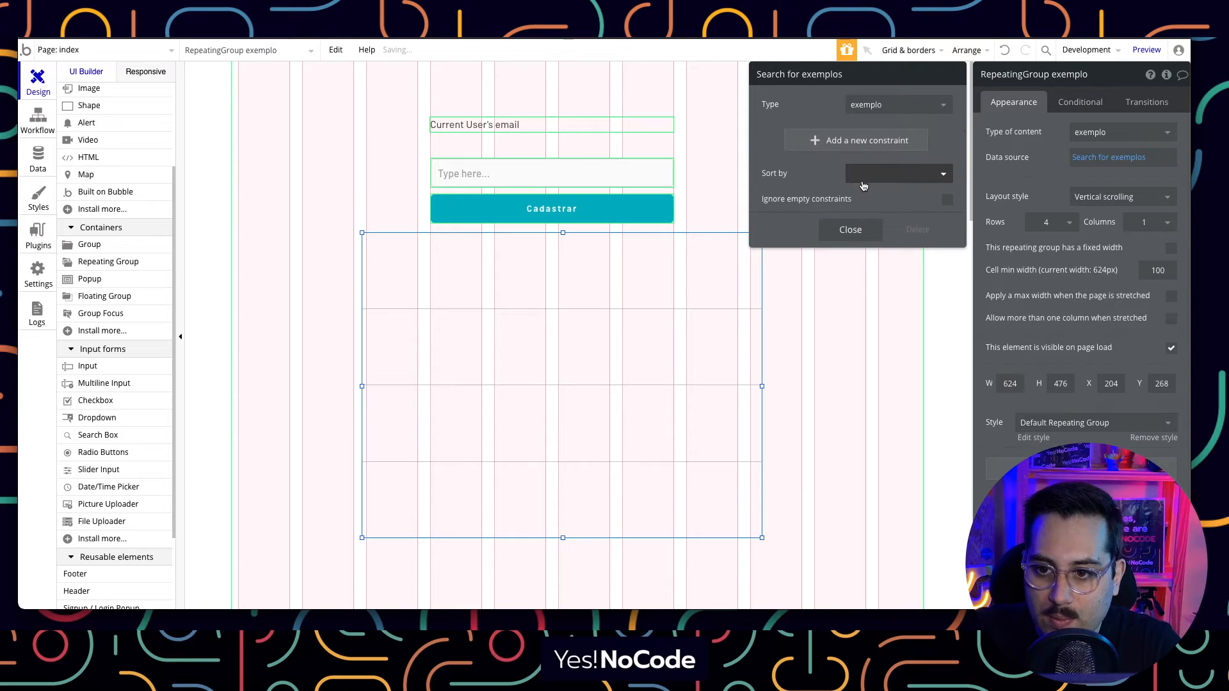
pyautogui.click(851, 230)
pyautogui.click(823, 194)
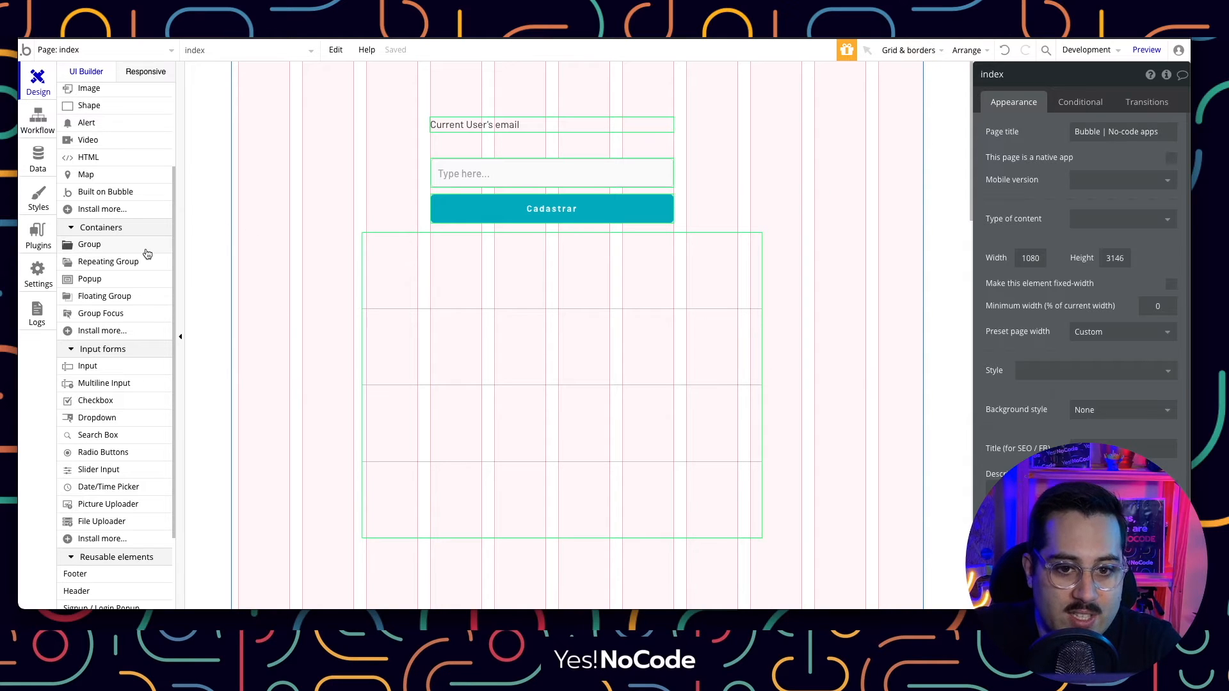
# Place a text in the first cell showing Current cell's exemplo's item, sized about 395px by 29px.
pyautogui.scroll(3, 96, 307)
pyautogui.click(85, 142)
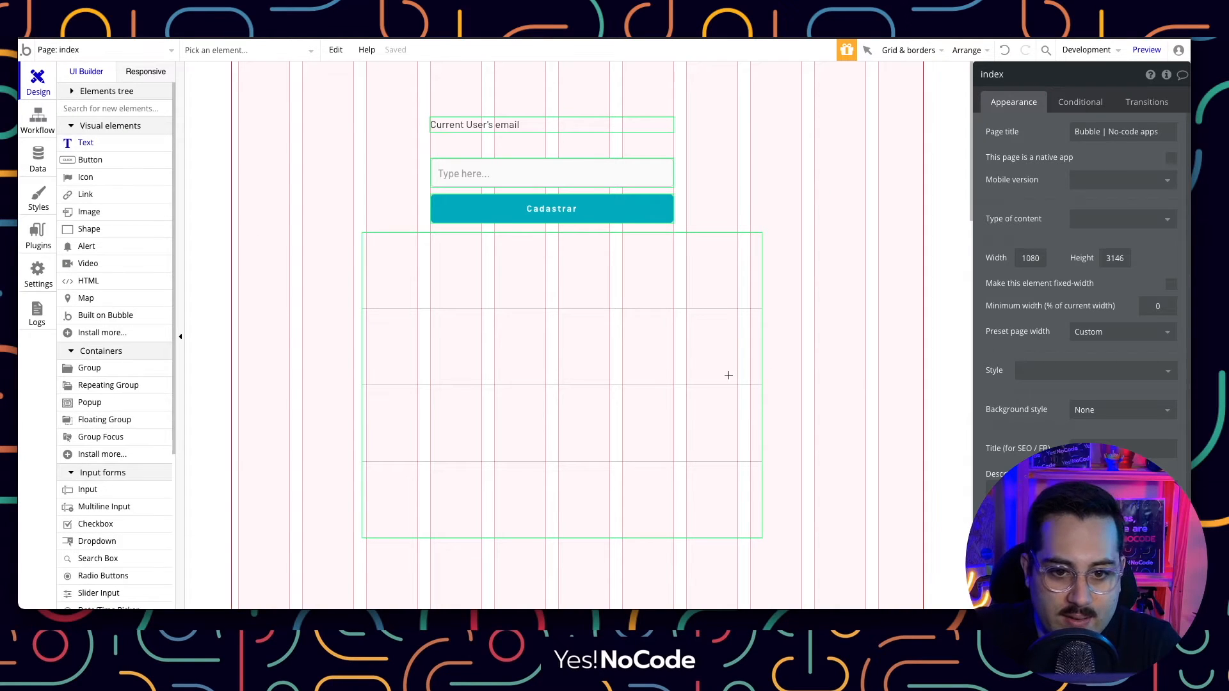
pyautogui.moveTo(375, 252)
pyautogui.mouseDown()
pyautogui.moveTo(432, 295)
pyautogui.moveTo(621, 287)
pyautogui.mouseUp()
pyautogui.click(955, 132)
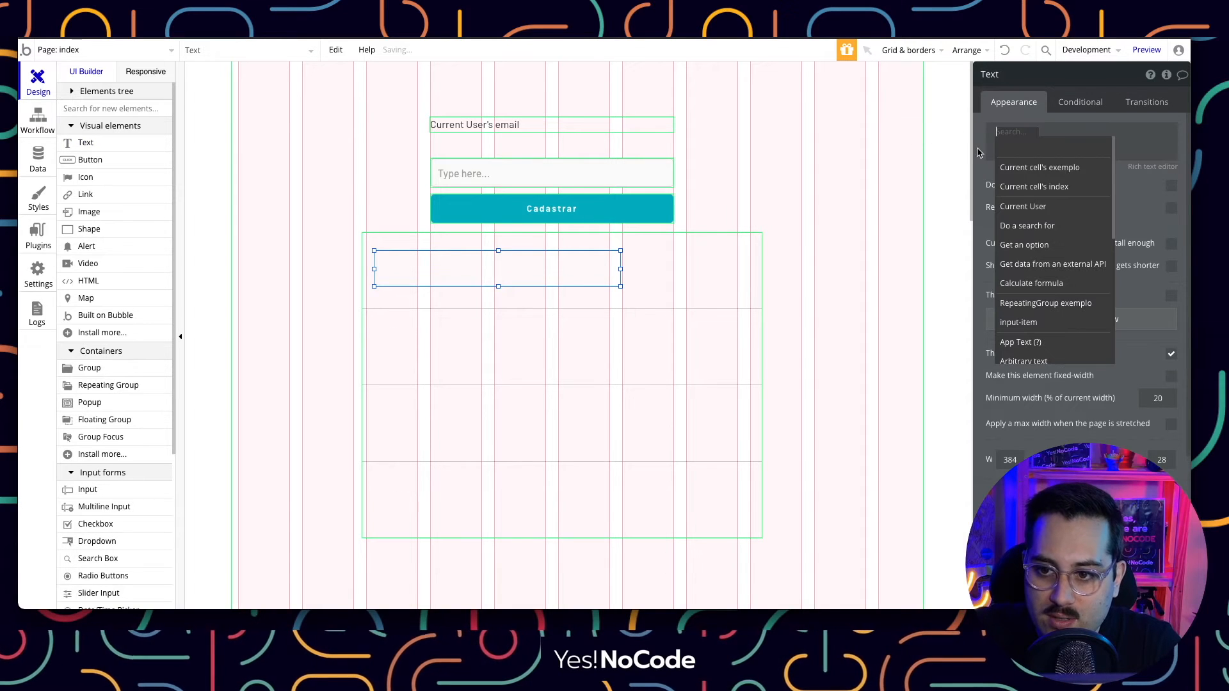
pyautogui.click(1041, 168)
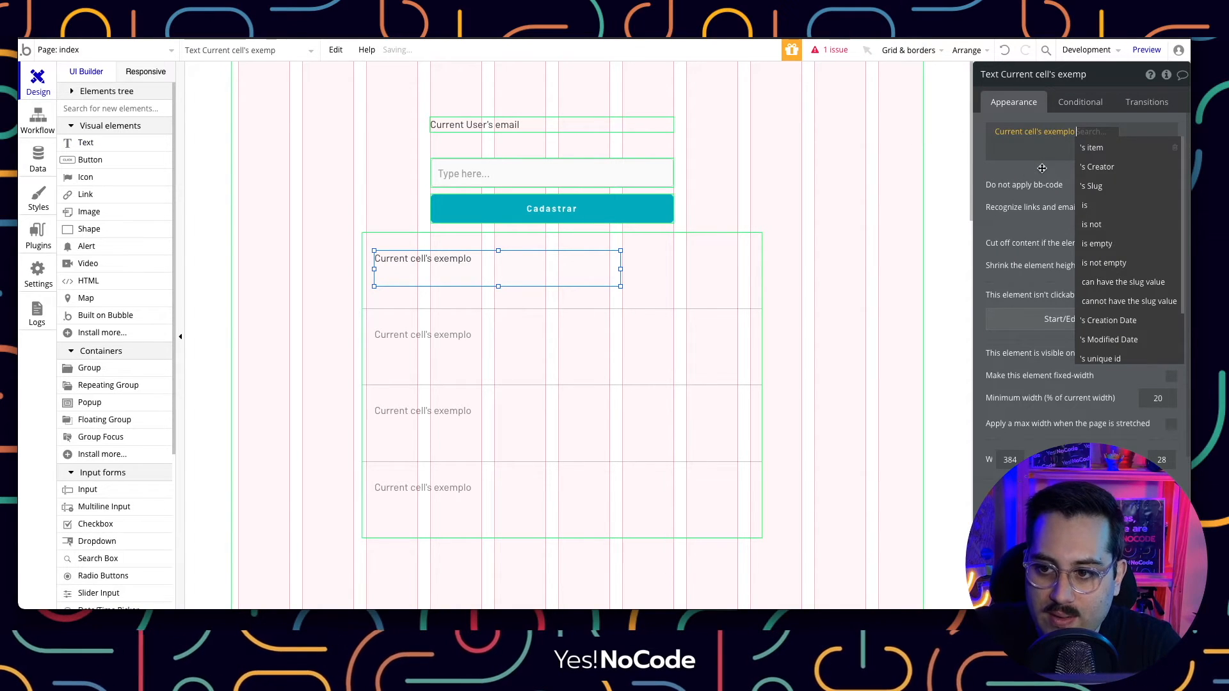
pyautogui.click(1098, 146)
pyautogui.click(860, 233)
pyautogui.click(562, 280)
pyautogui.moveTo(620, 251); pyautogui.dragTo(628, 261)
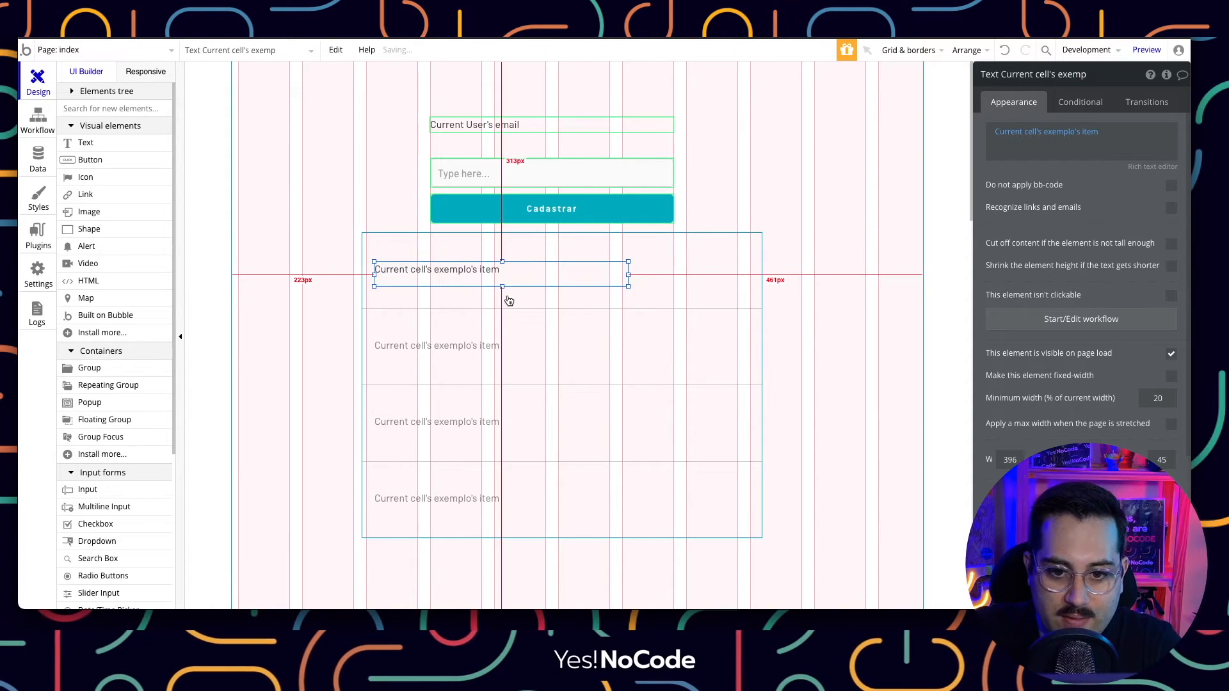
pyautogui.moveTo(502, 286); pyautogui.dragTo(502, 267)
pyautogui.click(789, 263)
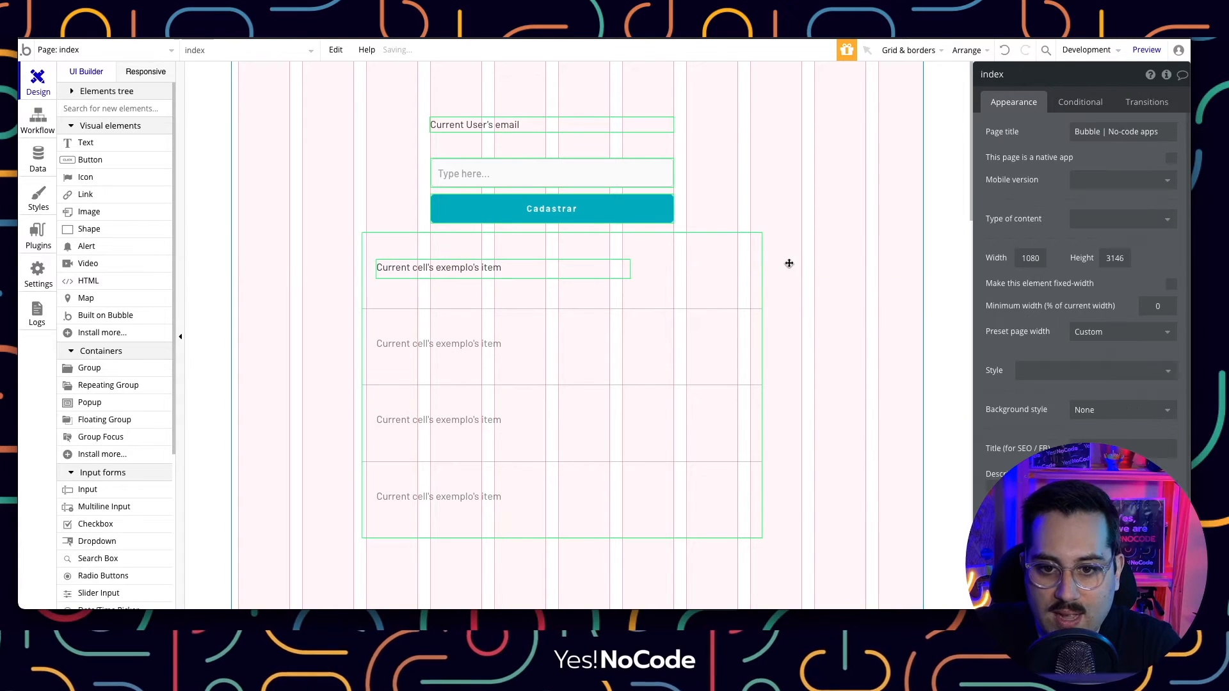
# Move the email text, input and Cadastrar button together slightly up.
pyautogui.moveTo(709, 88); pyautogui.dragTo(332, 226)
pyautogui.moveTo(502, 209); pyautogui.dragTo(507, 188)
pyautogui.click(809, 160)
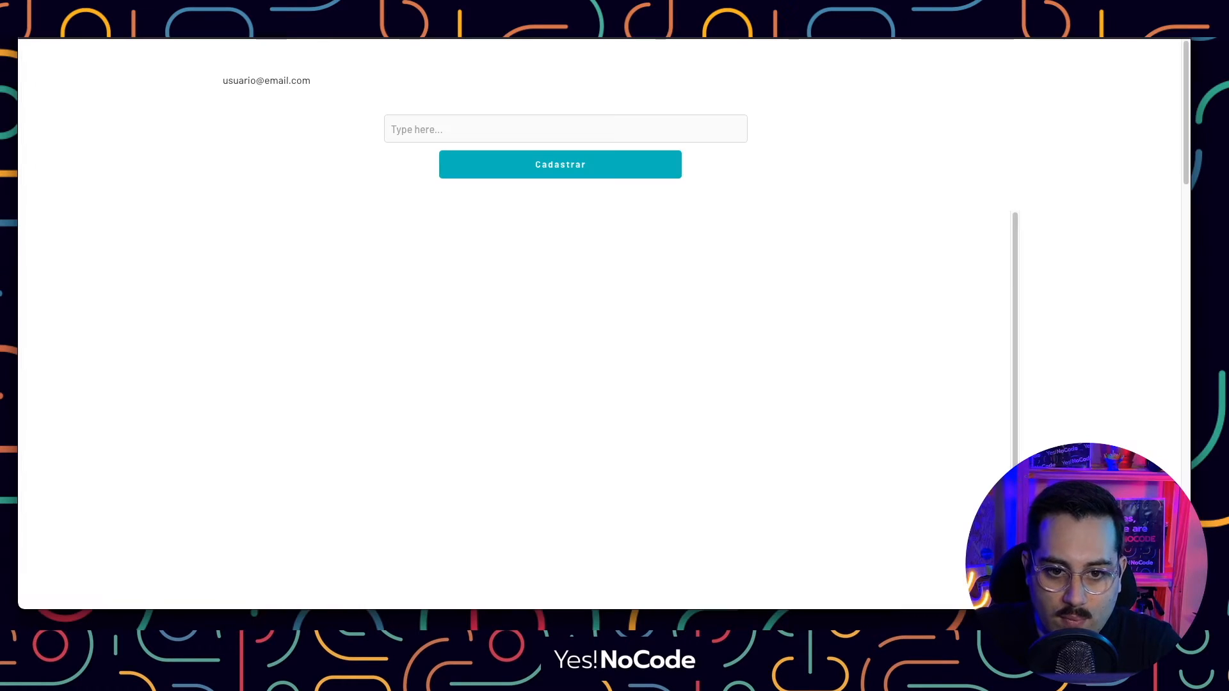
# Scroll the preview to confirm the list shows item-1 through item-4, then return to the editor.
pyautogui.scroll(-3, 330, 364)
pyautogui.scroll(3, 330, 364)
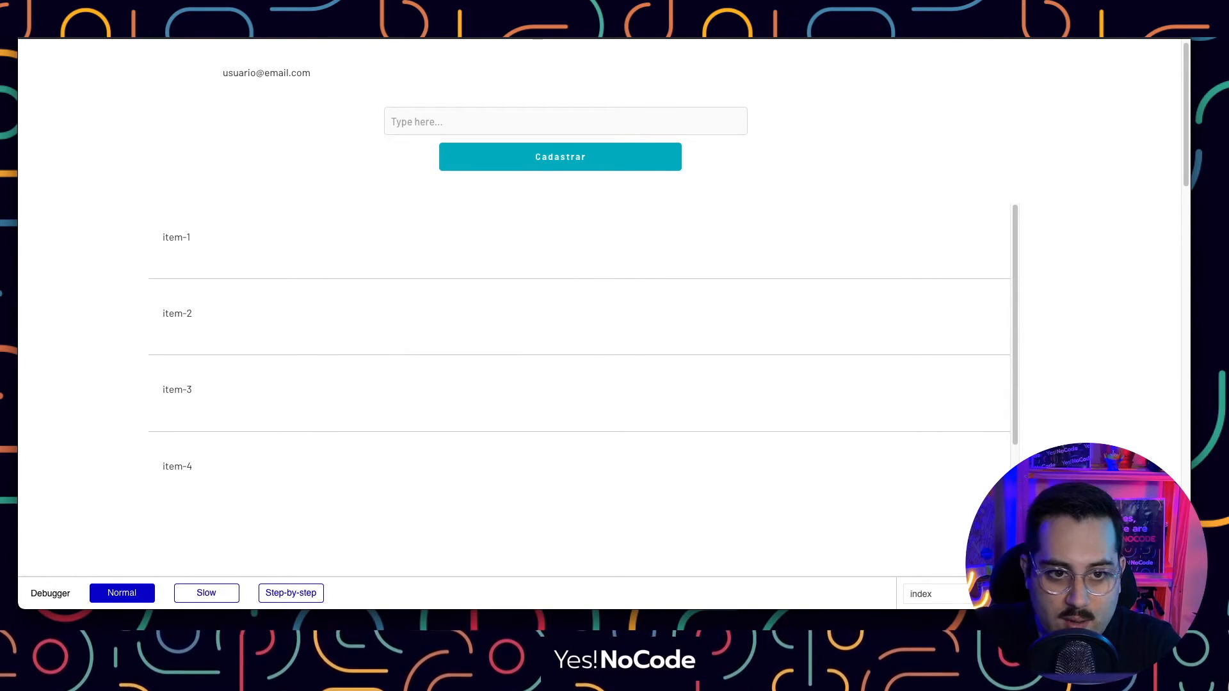
pyautogui.click(358, 40)
# Switch the repeating group to Full list with a max width when stretched, then preview the app.
pyautogui.click(720, 303)
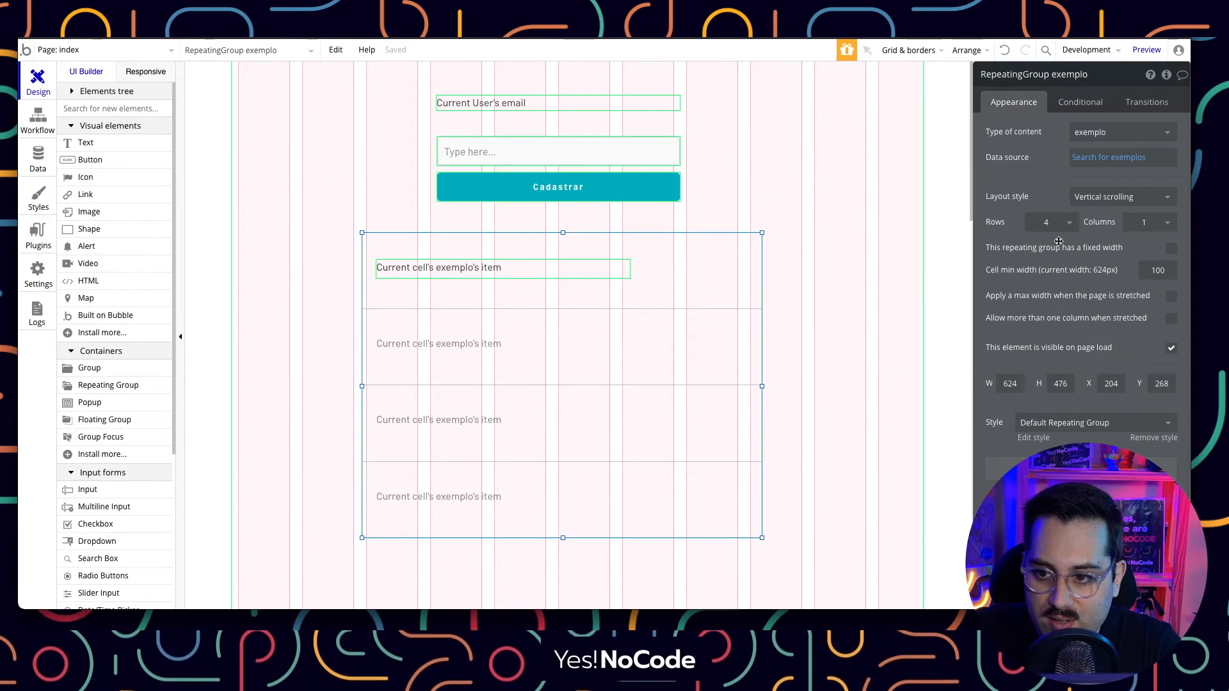
pyautogui.click(1107, 197)
pyautogui.click(1103, 255)
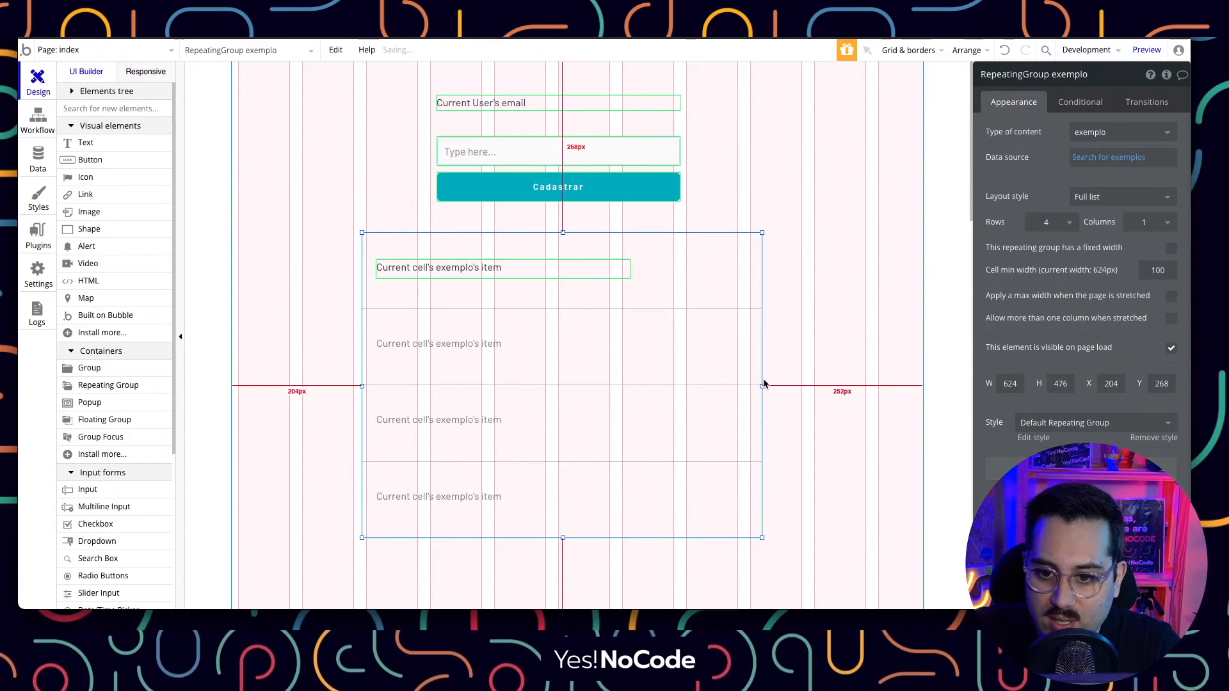
pyautogui.click(1171, 297)
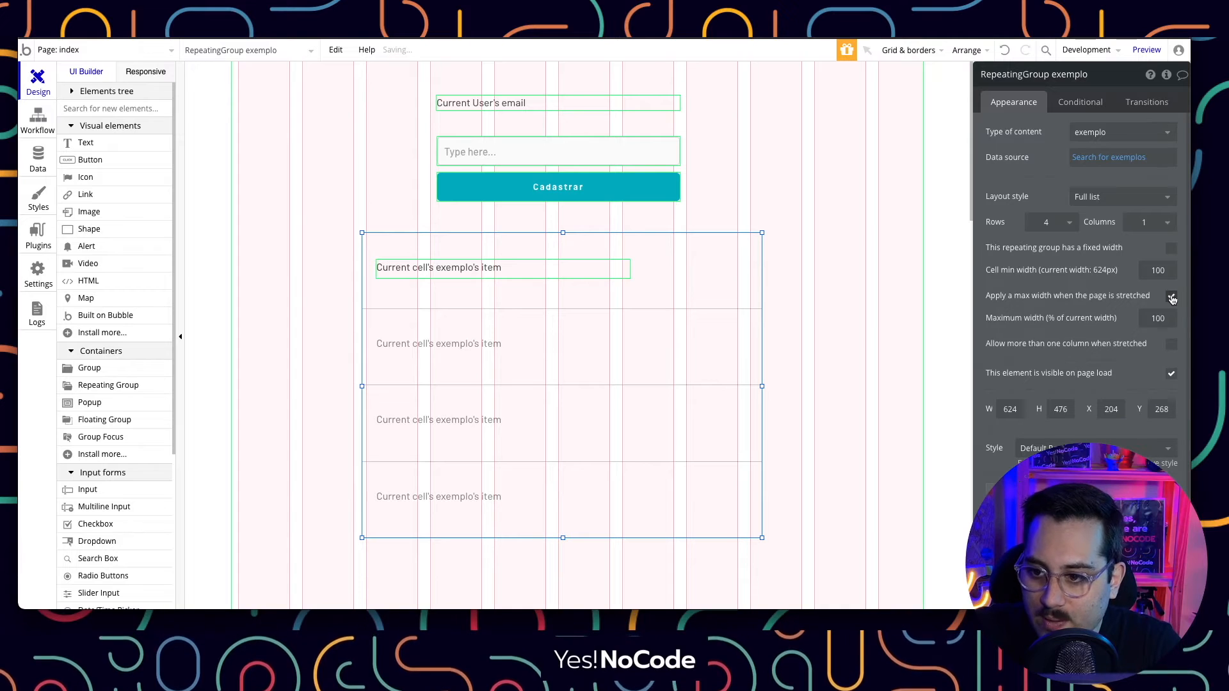
pyautogui.click(1146, 52)
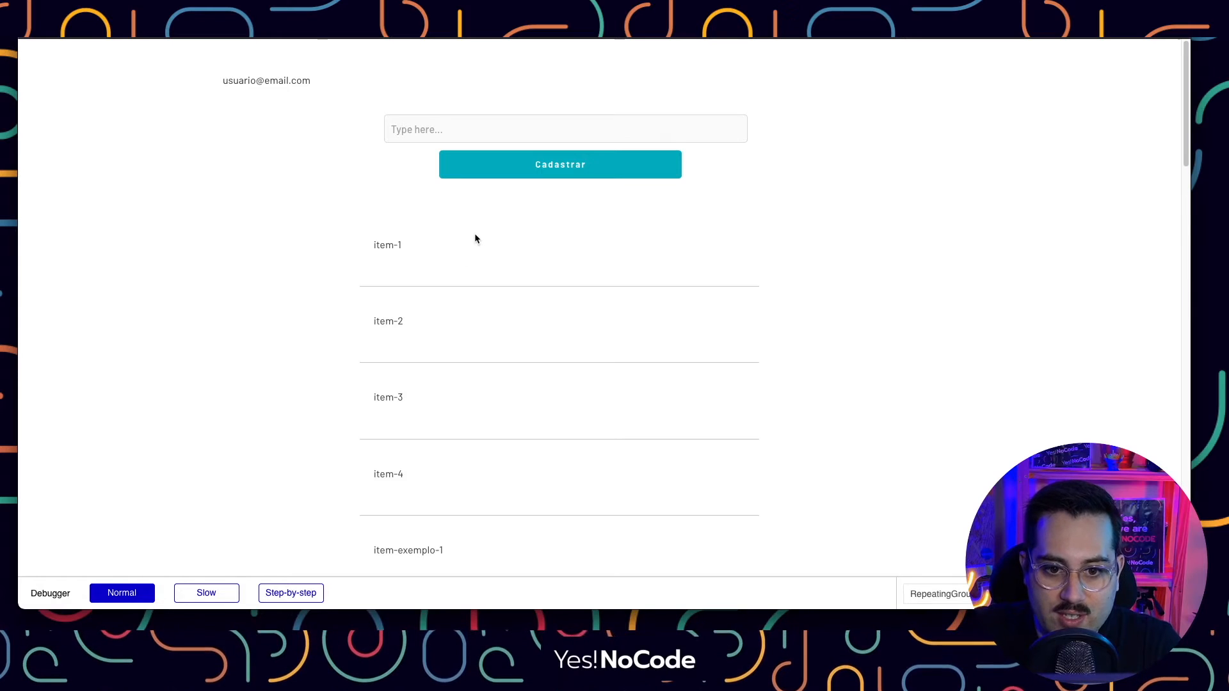
# Scroll through the preview's list and inspect entries such as item-1 and item-exemplo-1.
pyautogui.scroll(-4, 477, 236)
pyautogui.scroll(4, 481, 244)
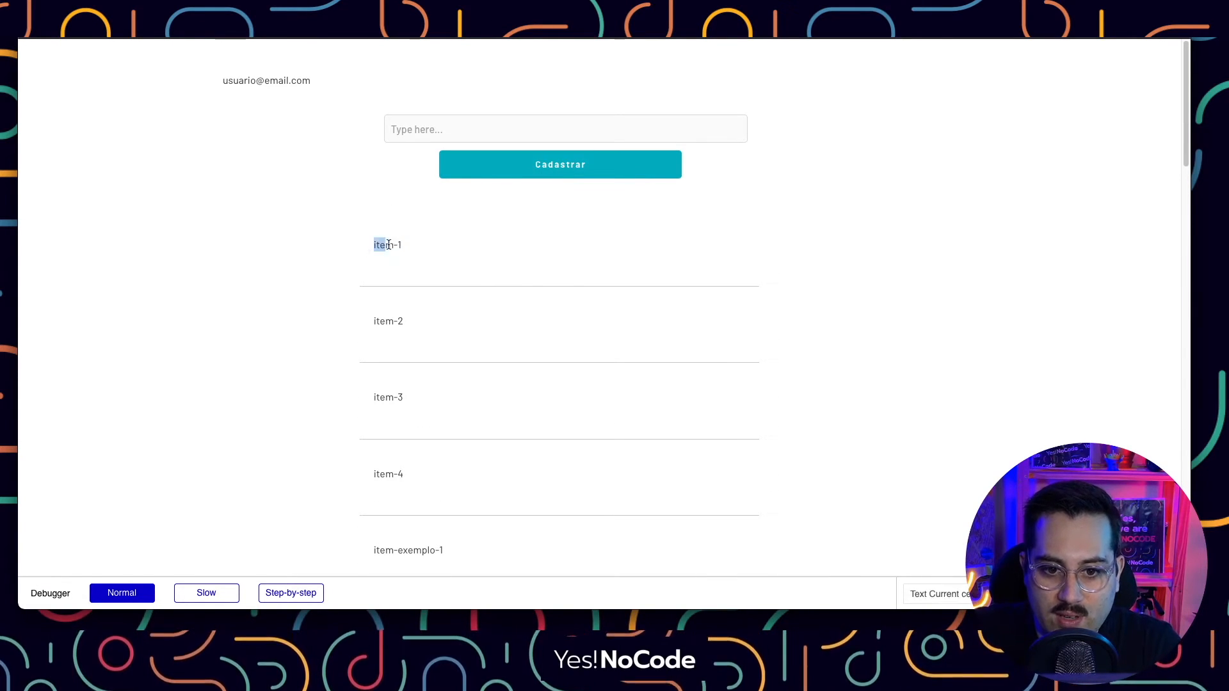
pyautogui.click(389, 318)
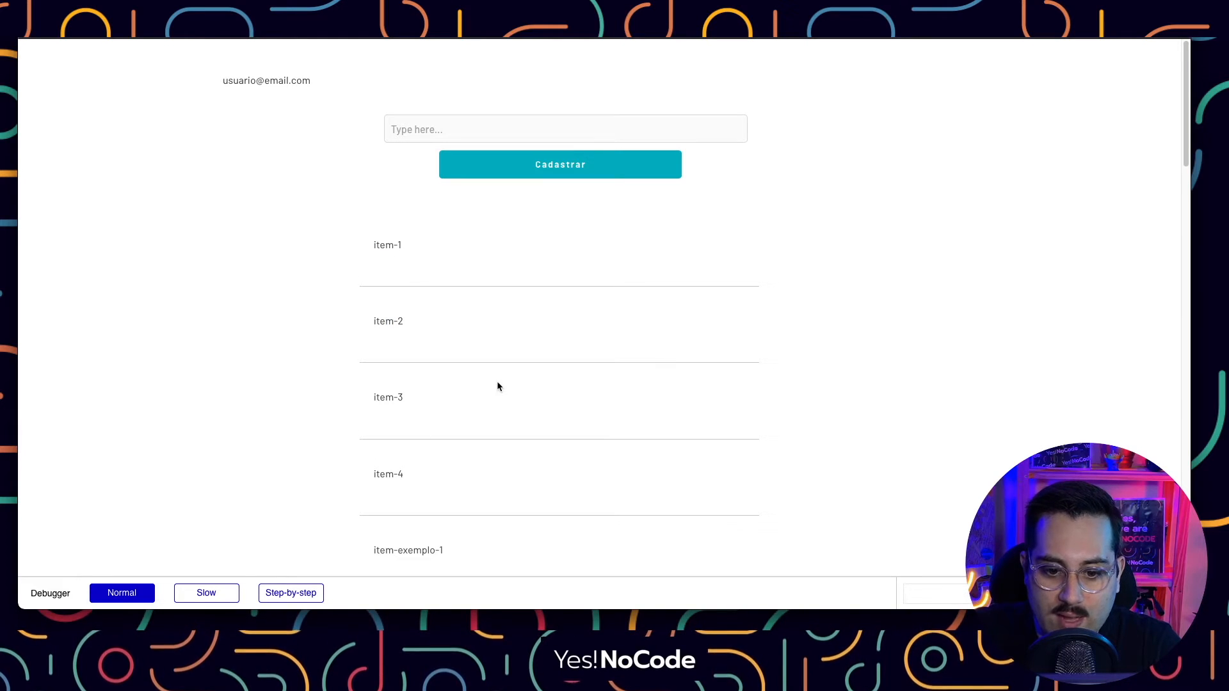
pyautogui.scroll(-5, 498, 386)
pyautogui.doubleClick(410, 237)
pyautogui.click(441, 236)
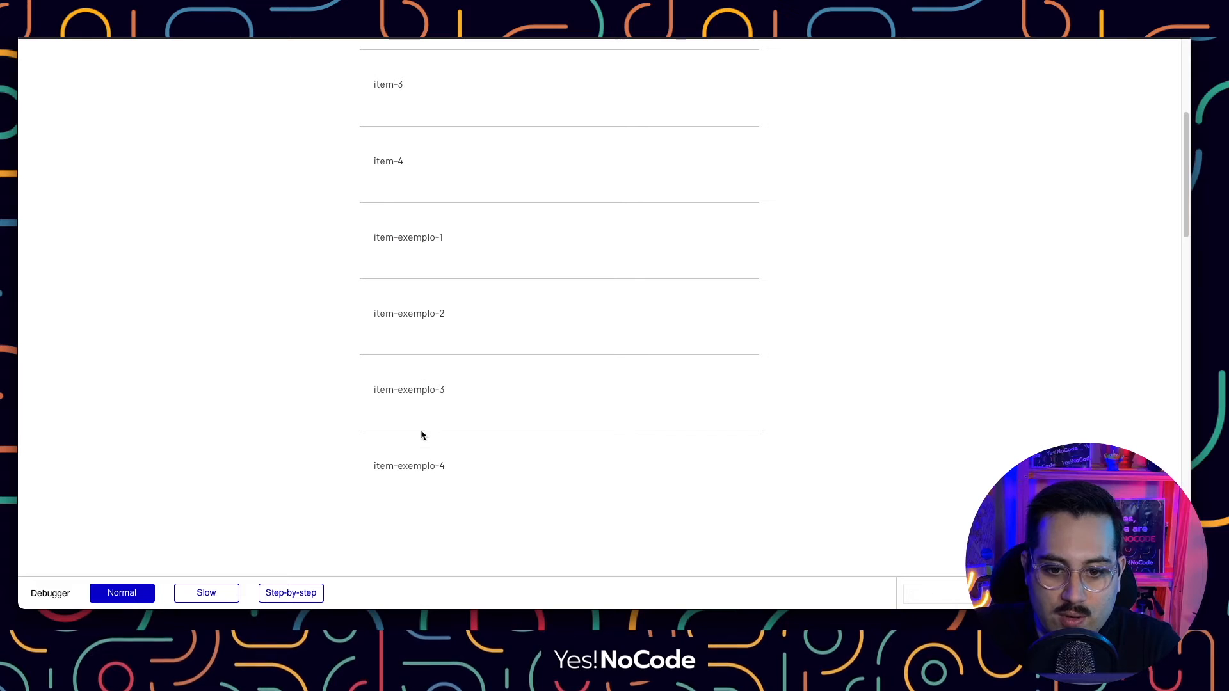
pyautogui.scroll(5, 559, 393)
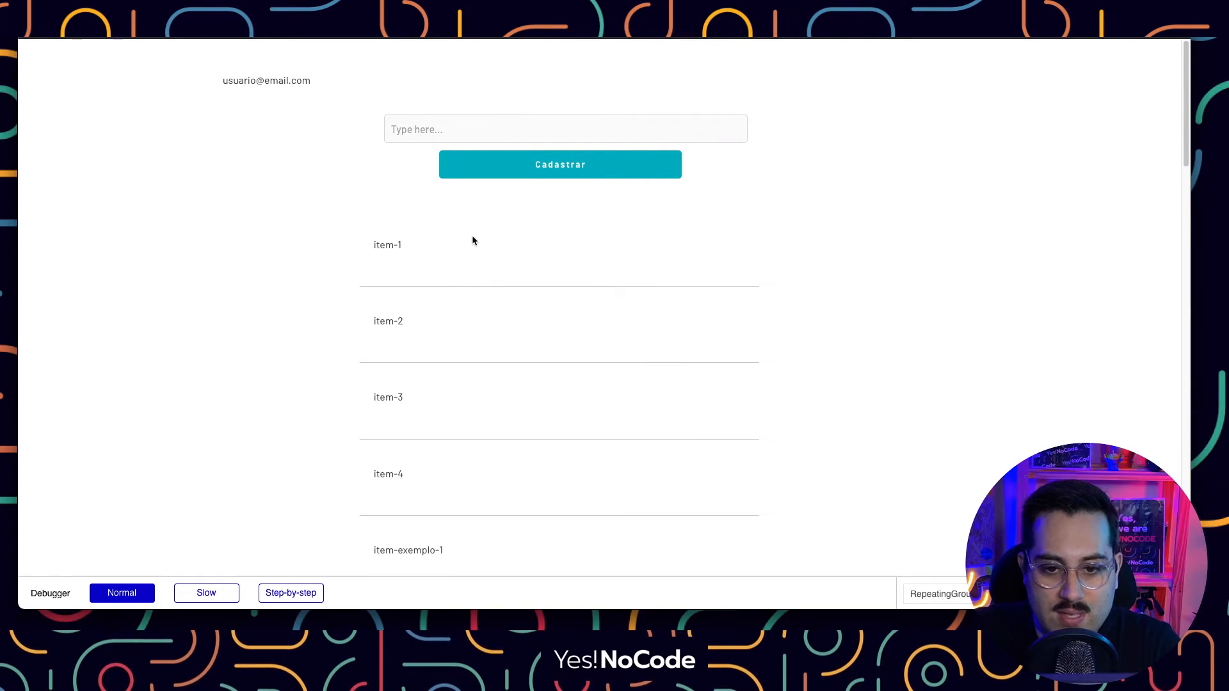
pyautogui.scroll(-6, 482, 234)
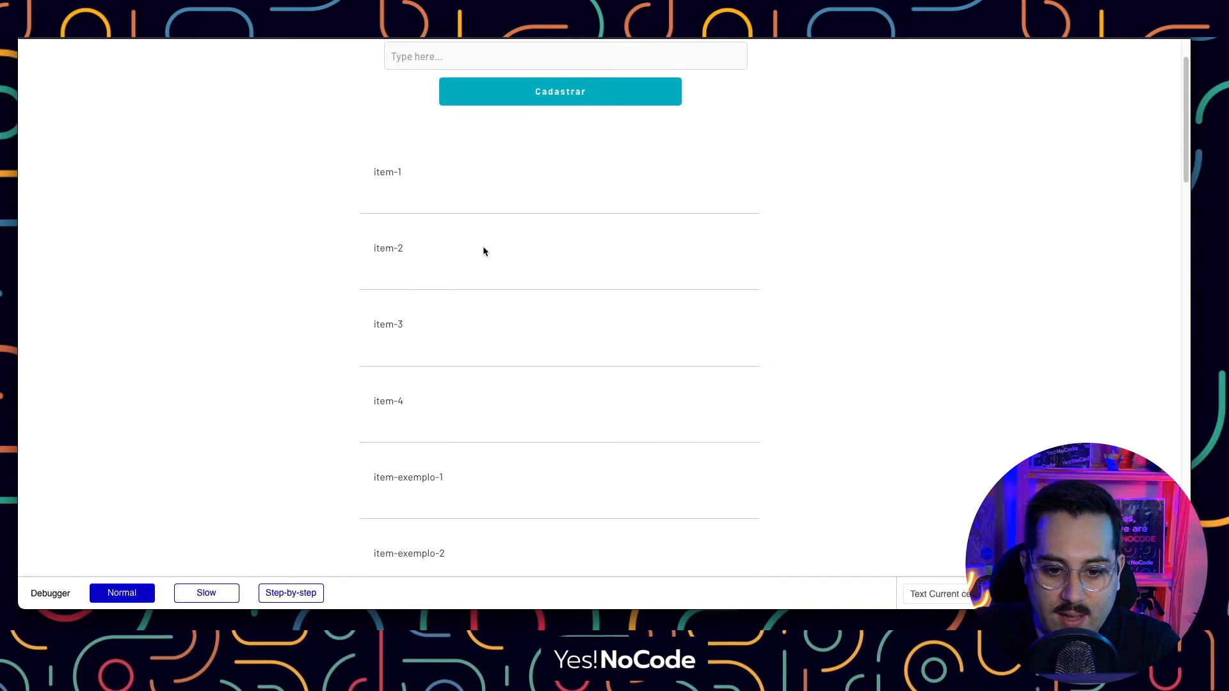
pyautogui.scroll(4, 469, 350)
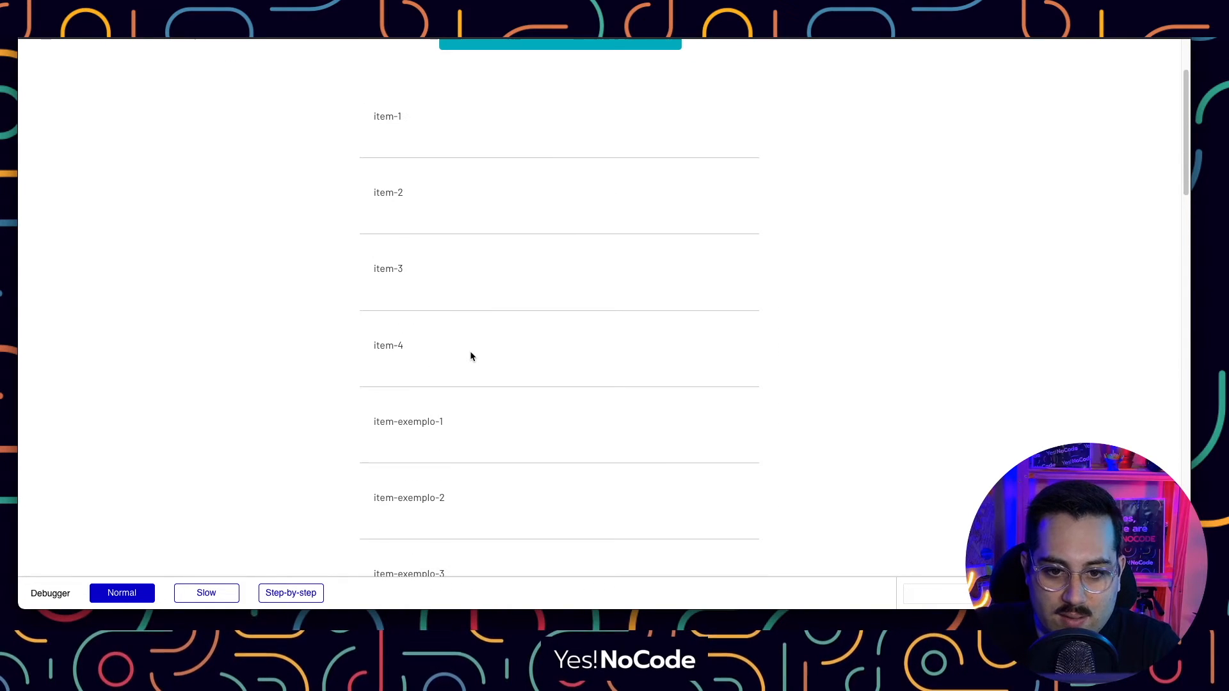
pyautogui.scroll(2, 508, 293)
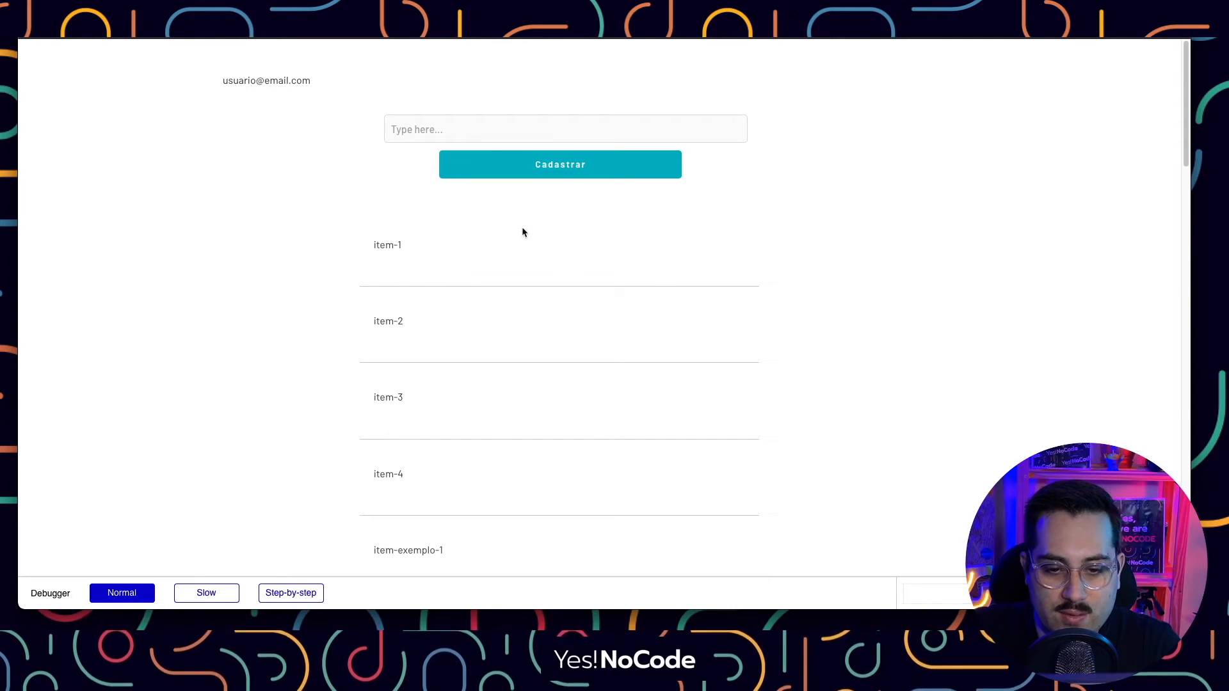
pyautogui.scroll(-4, 511, 324)
pyautogui.scroll(4, 509, 319)
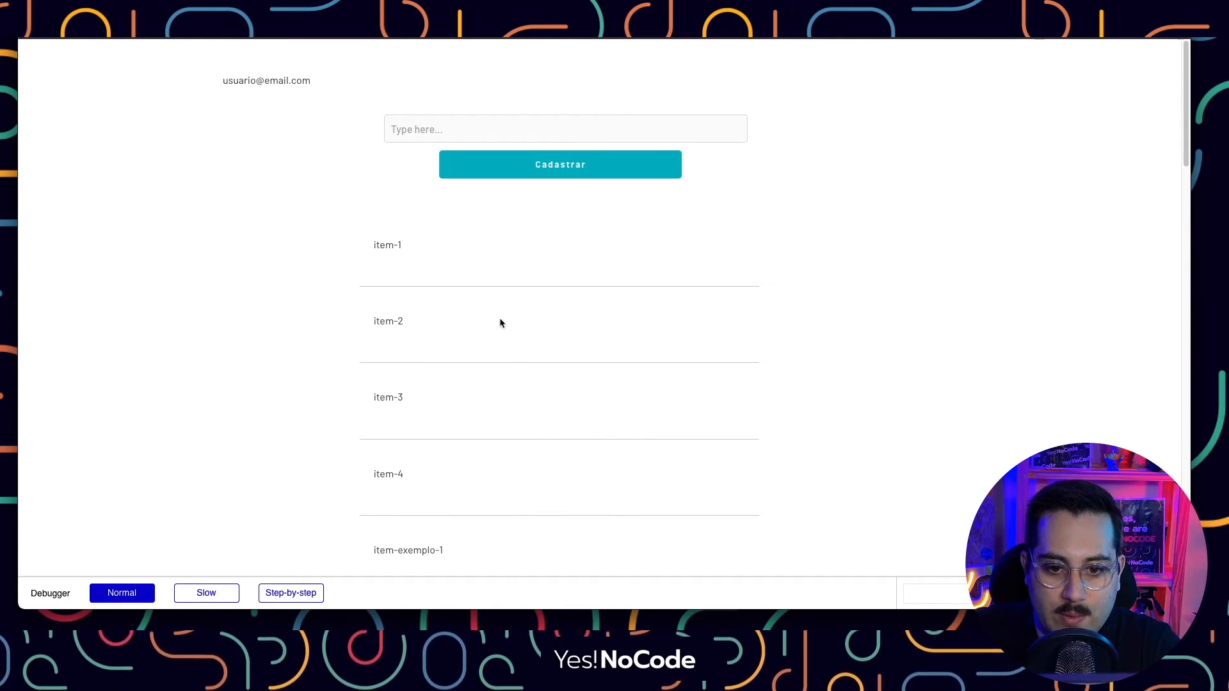
# Check the email text and all listed items, then return to the editor's Design view.
pyautogui.moveTo(228, 80); pyautogui.dragTo(307, 86)
pyautogui.click(471, 282)
pyautogui.scroll(-3, 505, 263)
pyautogui.scroll(-2, 491, 291)
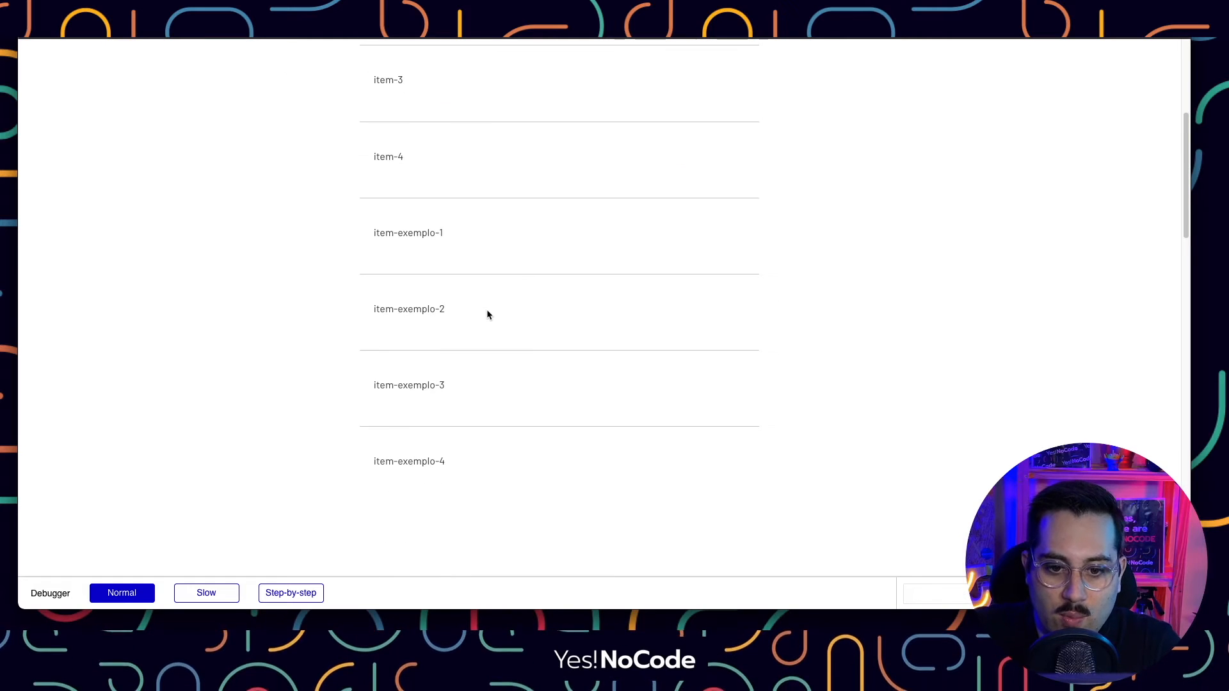
pyautogui.moveTo(444, 232); pyautogui.dragTo(441, 452)
pyautogui.click(514, 400)
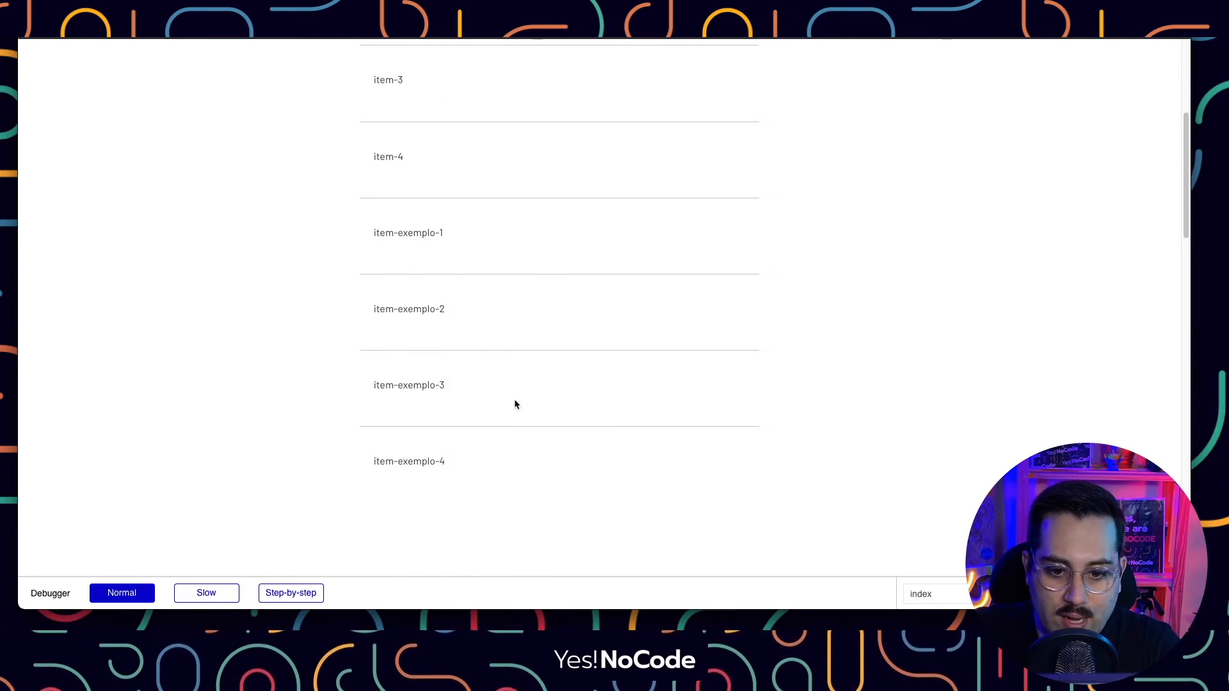
pyautogui.scroll(5, 554, 332)
pyautogui.click(406, 130)
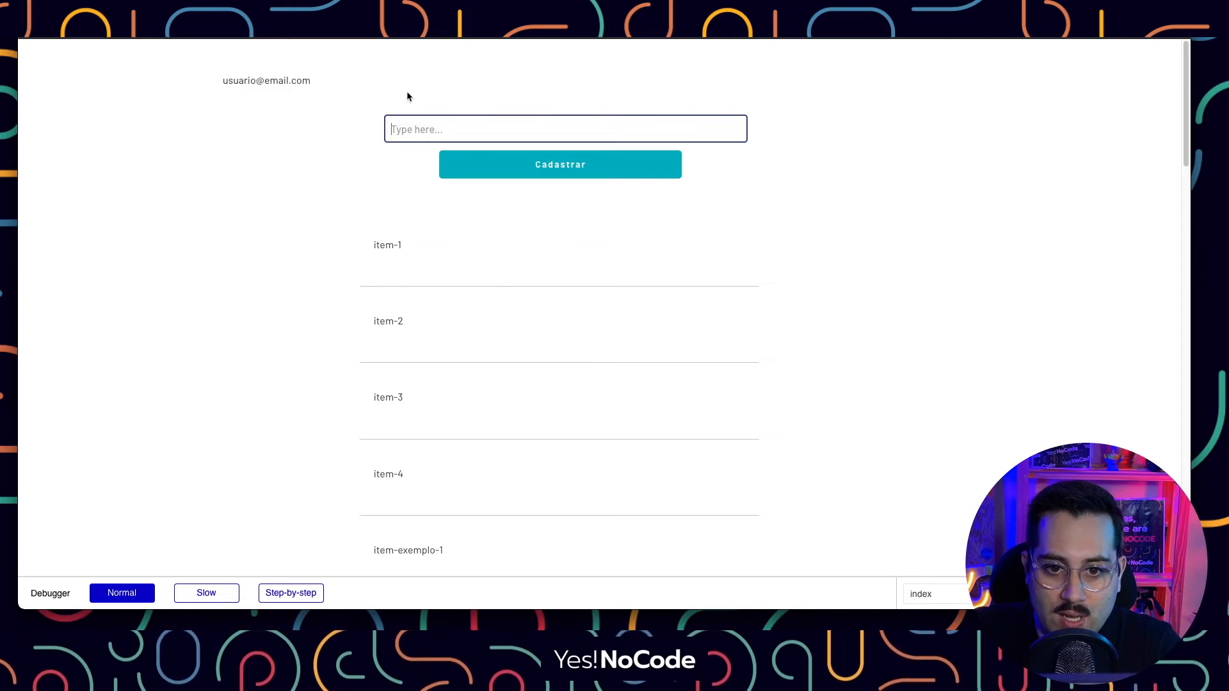
pyautogui.click(409, 93)
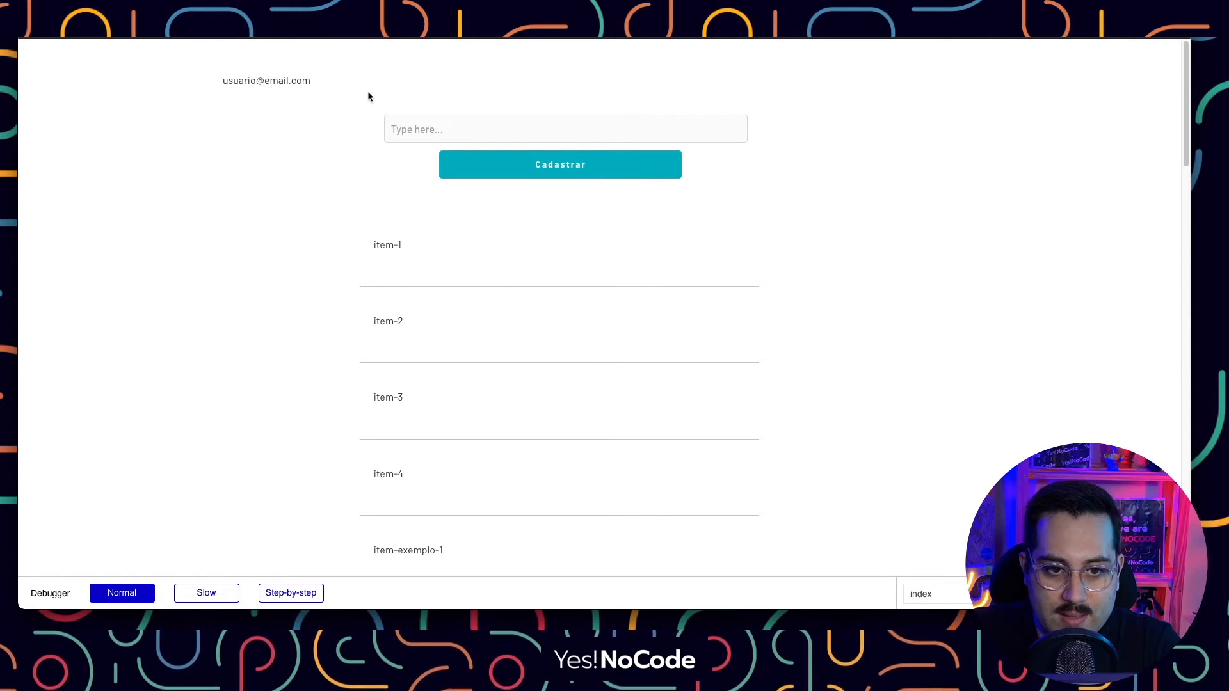
pyautogui.click(377, 13)
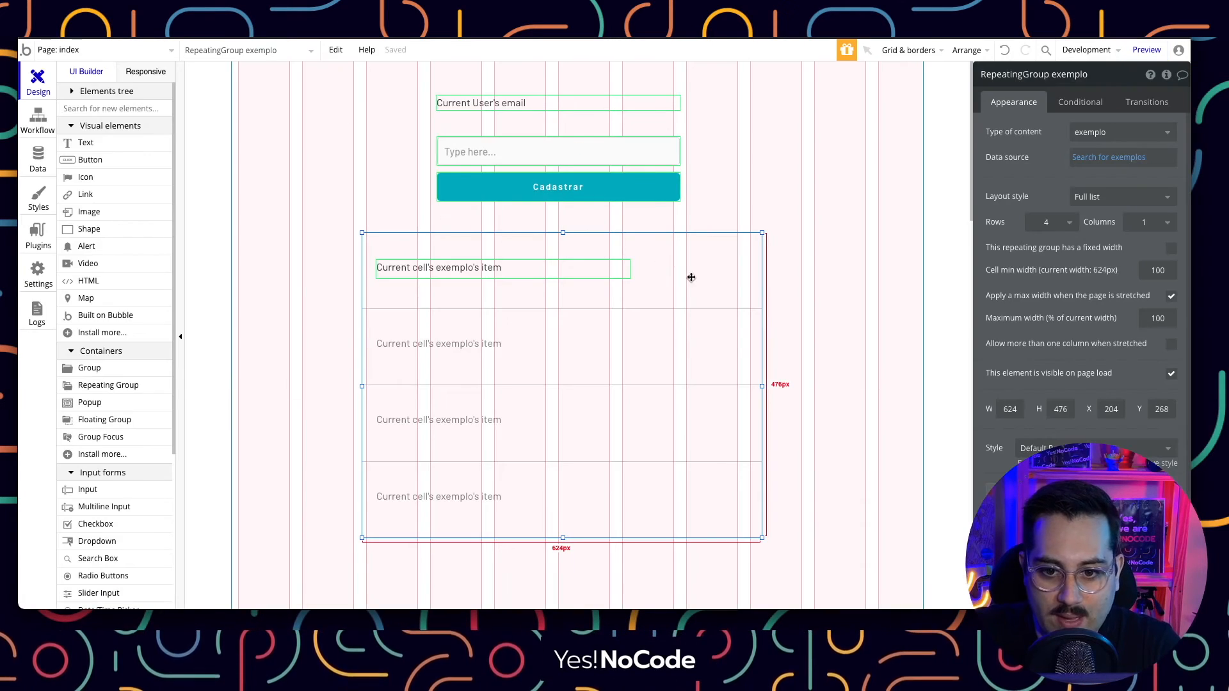
# Open Data > Privacy for the exemplo type and start defining a new rule.
pyautogui.click(36, 160)
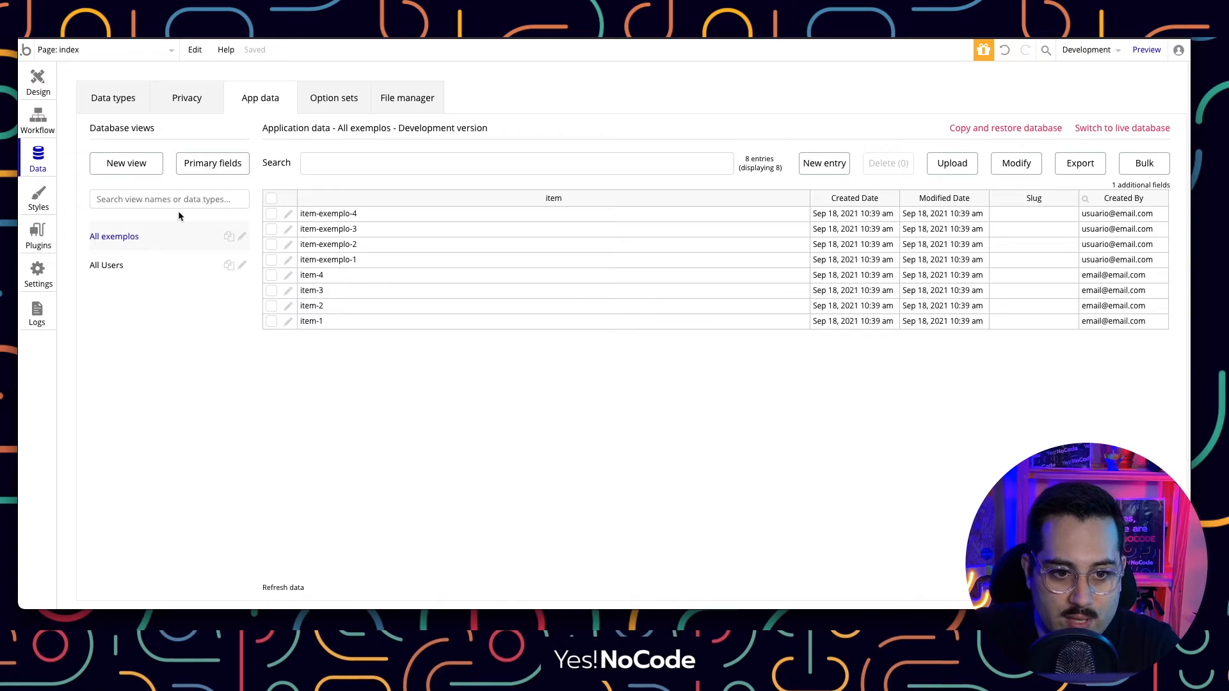
pyautogui.click(180, 102)
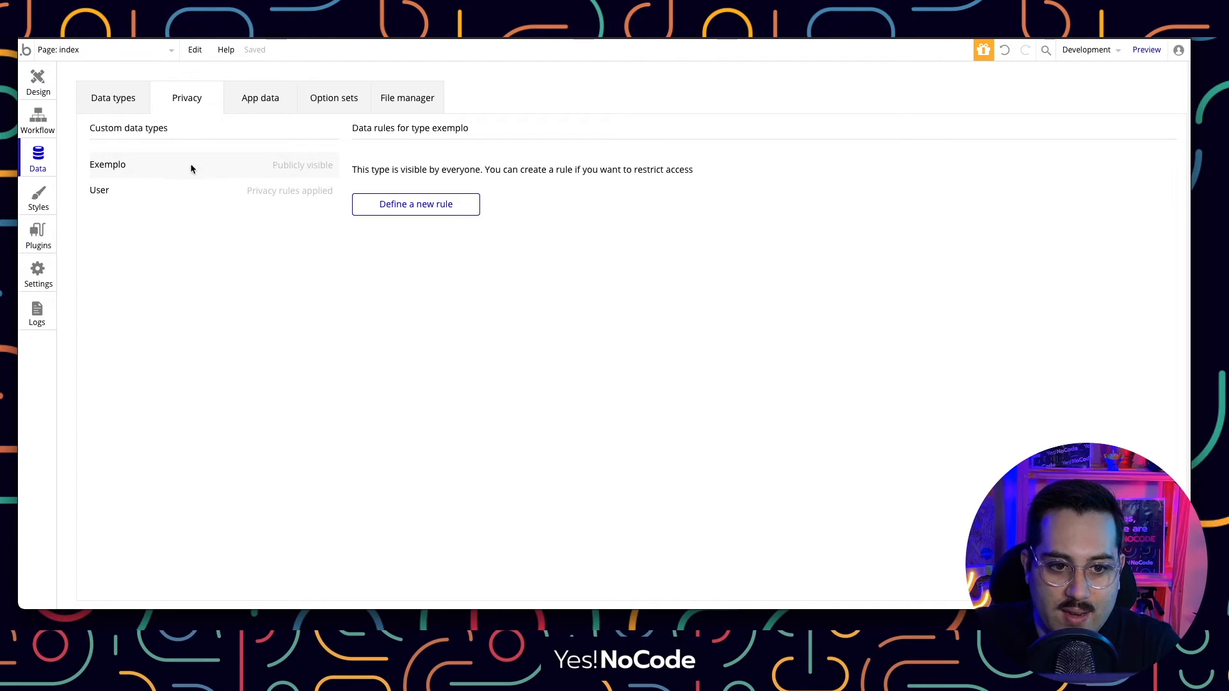
pyautogui.click(110, 101)
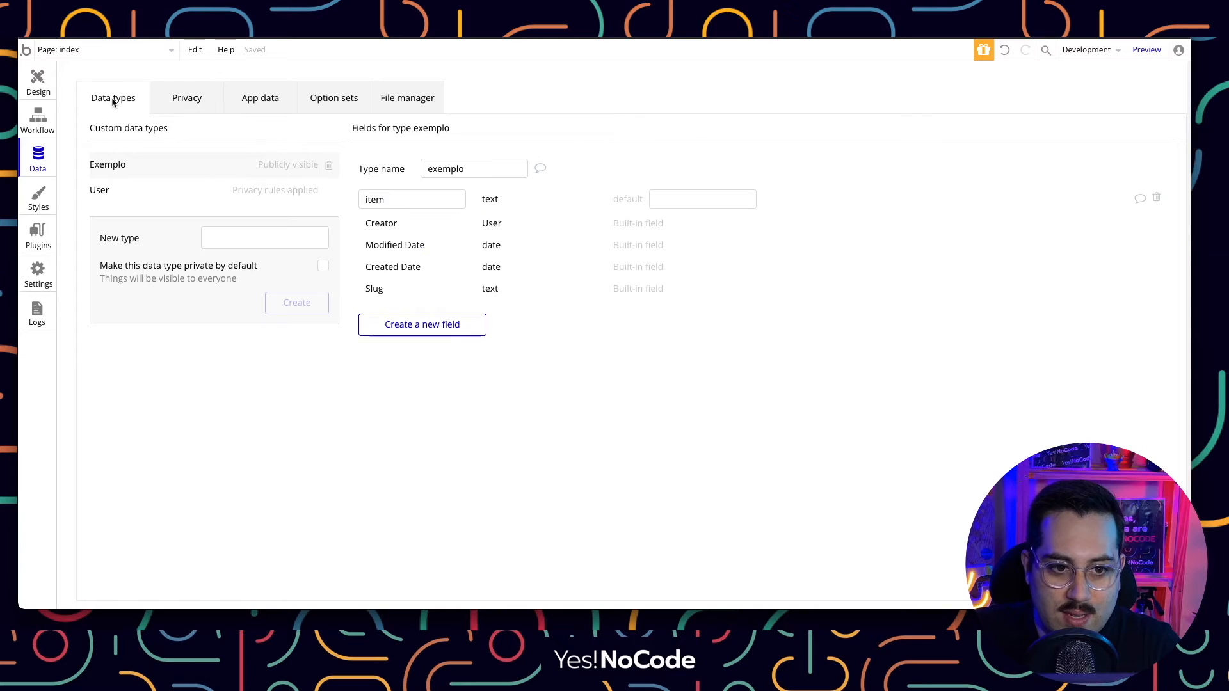
pyautogui.click(185, 102)
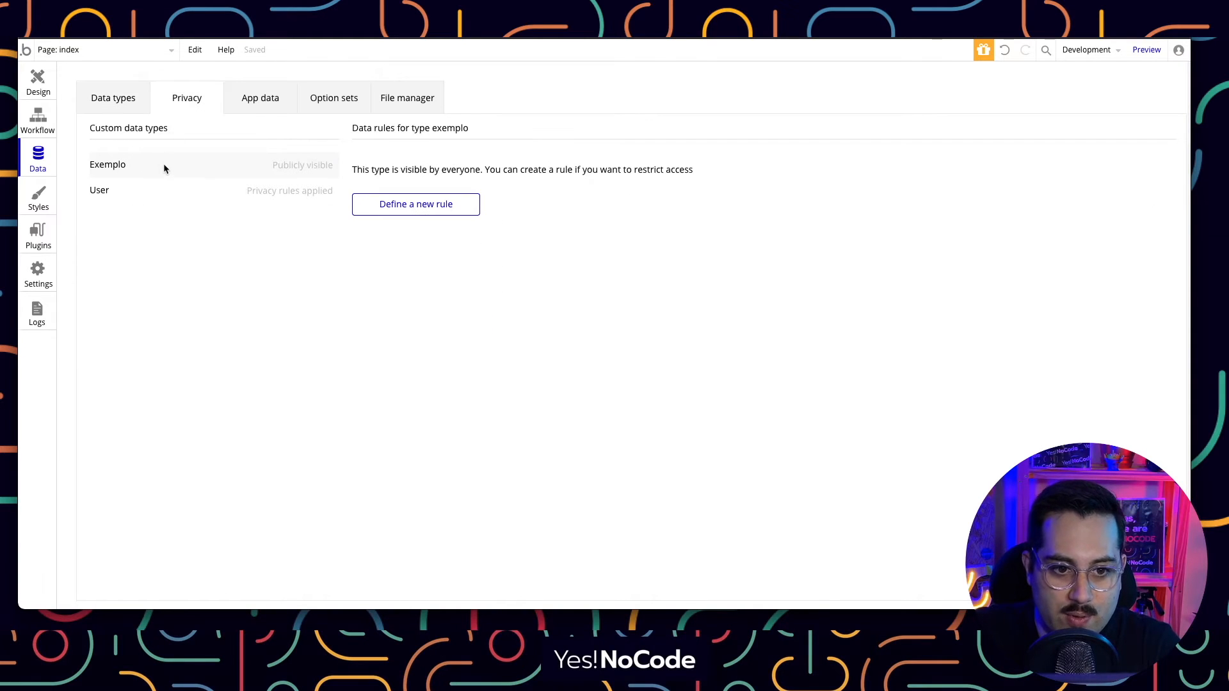
pyautogui.click(399, 206)
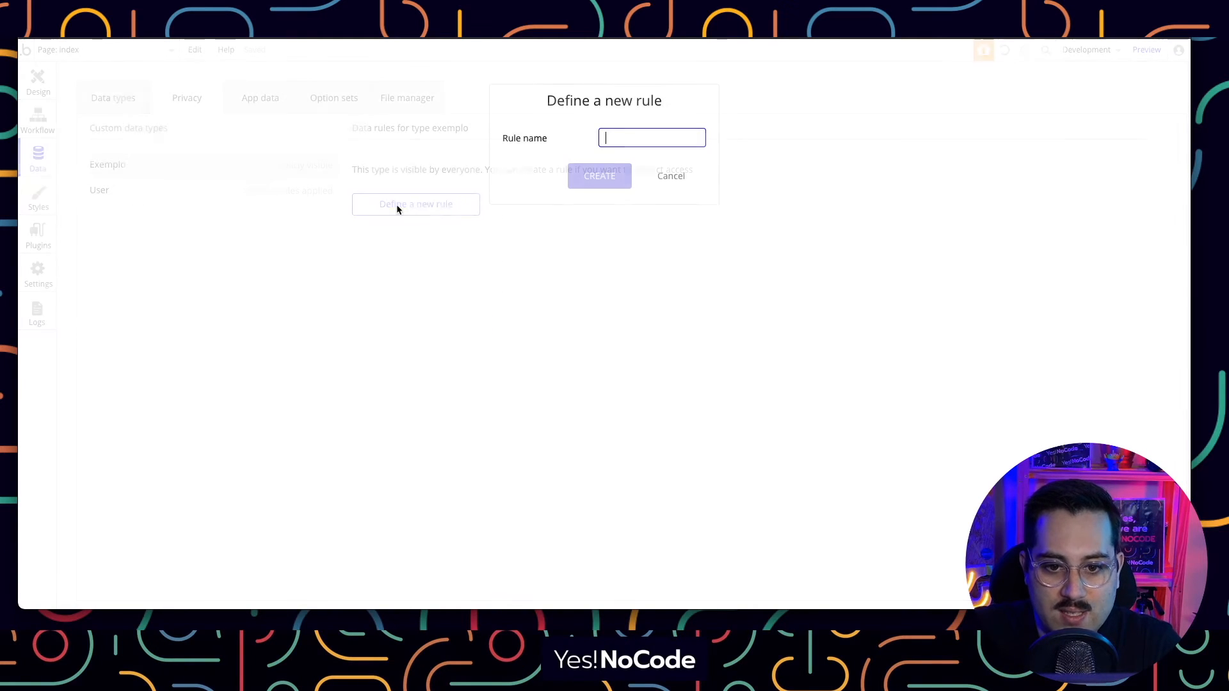
# Create a new privacy rule named exemplo.
pyautogui.click(632, 142)
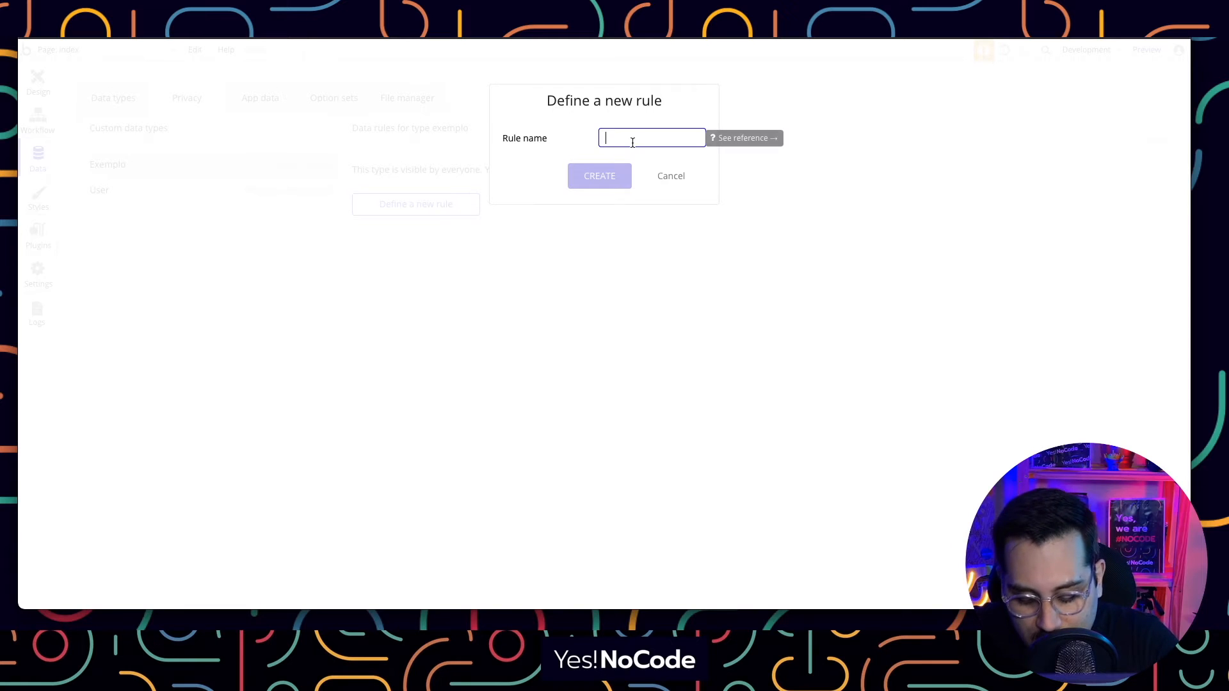
pyautogui.write('exemplo')
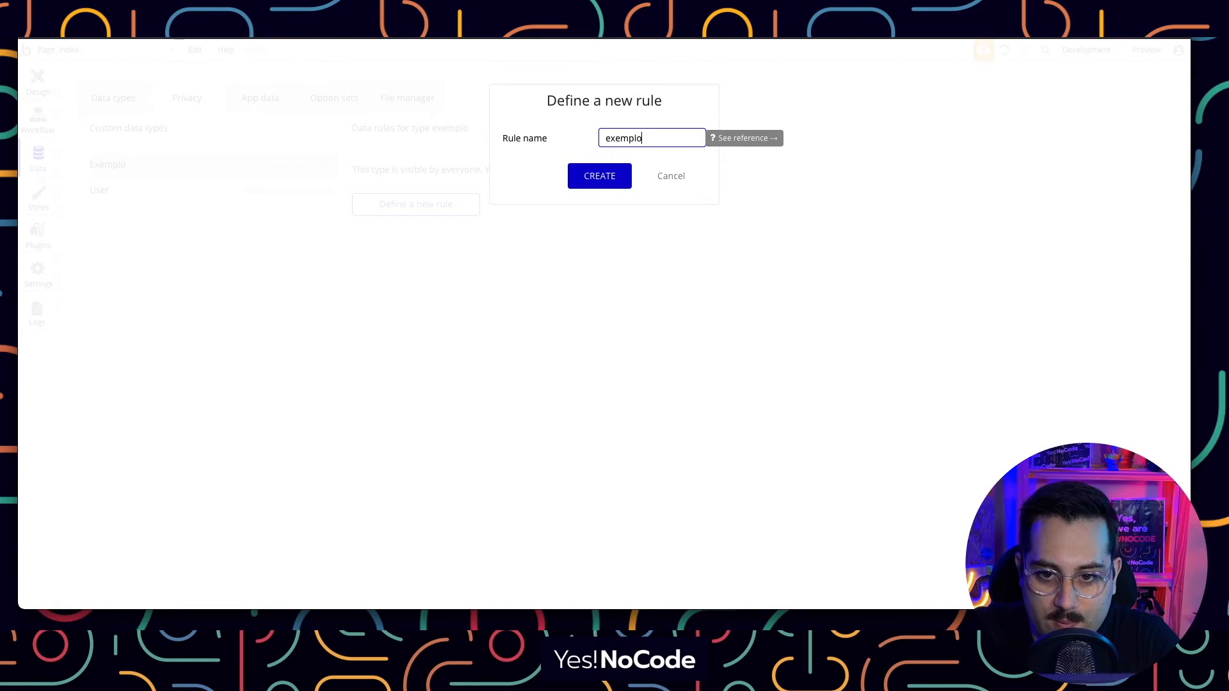
pyautogui.press('Return')
# Make the rule apply when Current User is logged in, then reload the app preview.
pyautogui.click(415, 204)
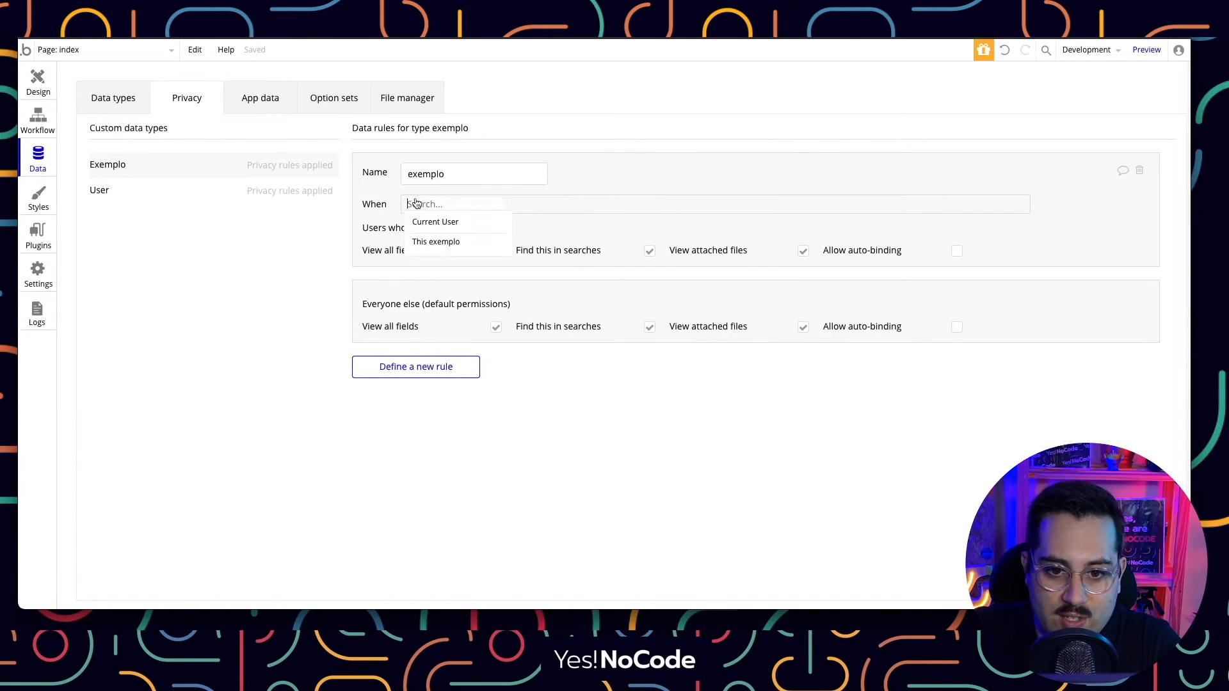
pyautogui.click(429, 222)
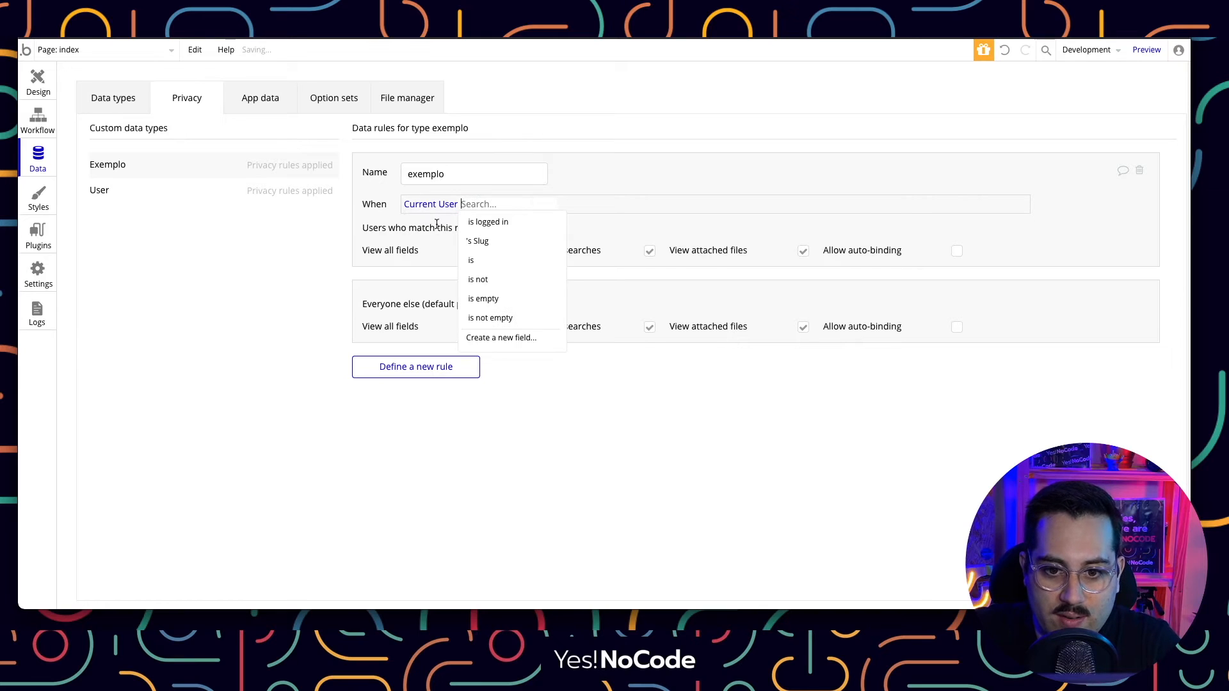
pyautogui.click(521, 226)
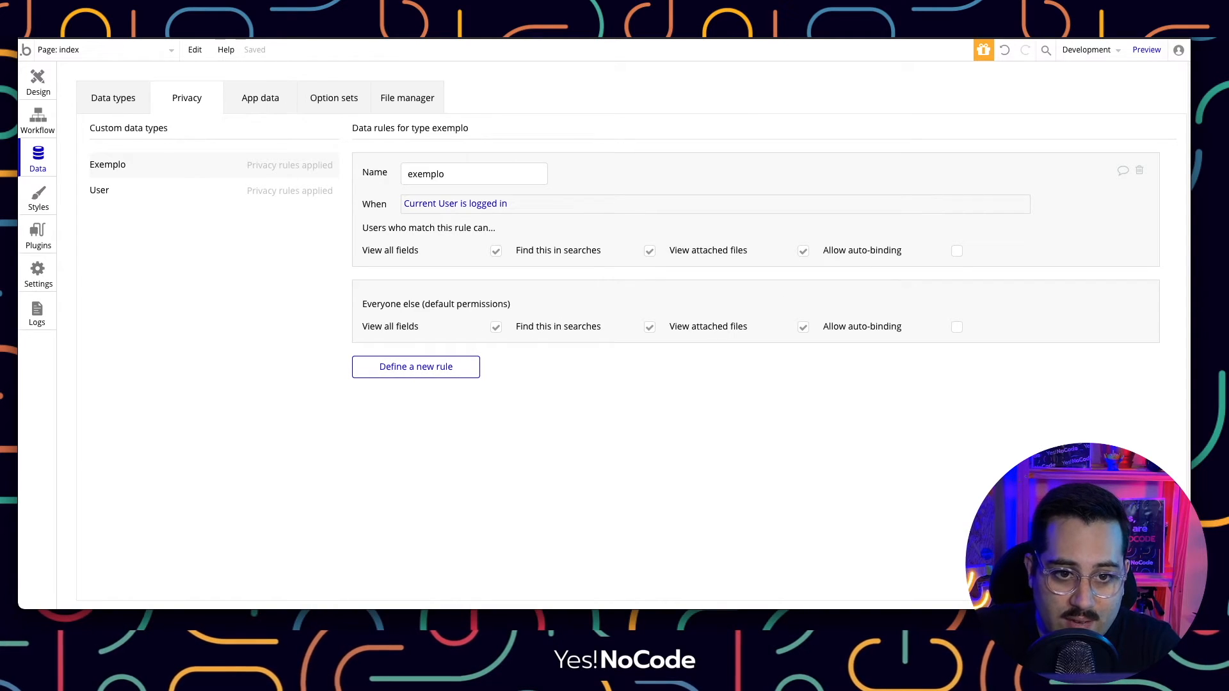
pyautogui.click(291, 13)
pyautogui.click(329, 54)
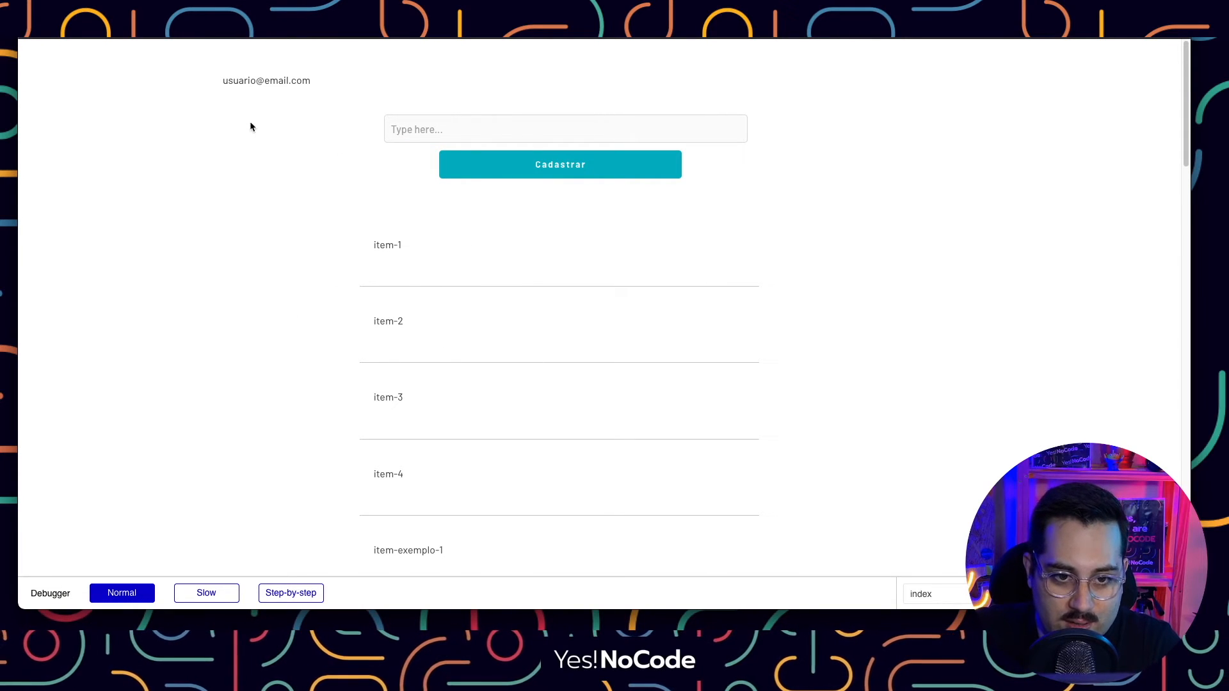
# Scroll the preview list through item-exemplo-4, then go back to the exemplo privacy rules.
pyautogui.scroll(-5, 450, 323)
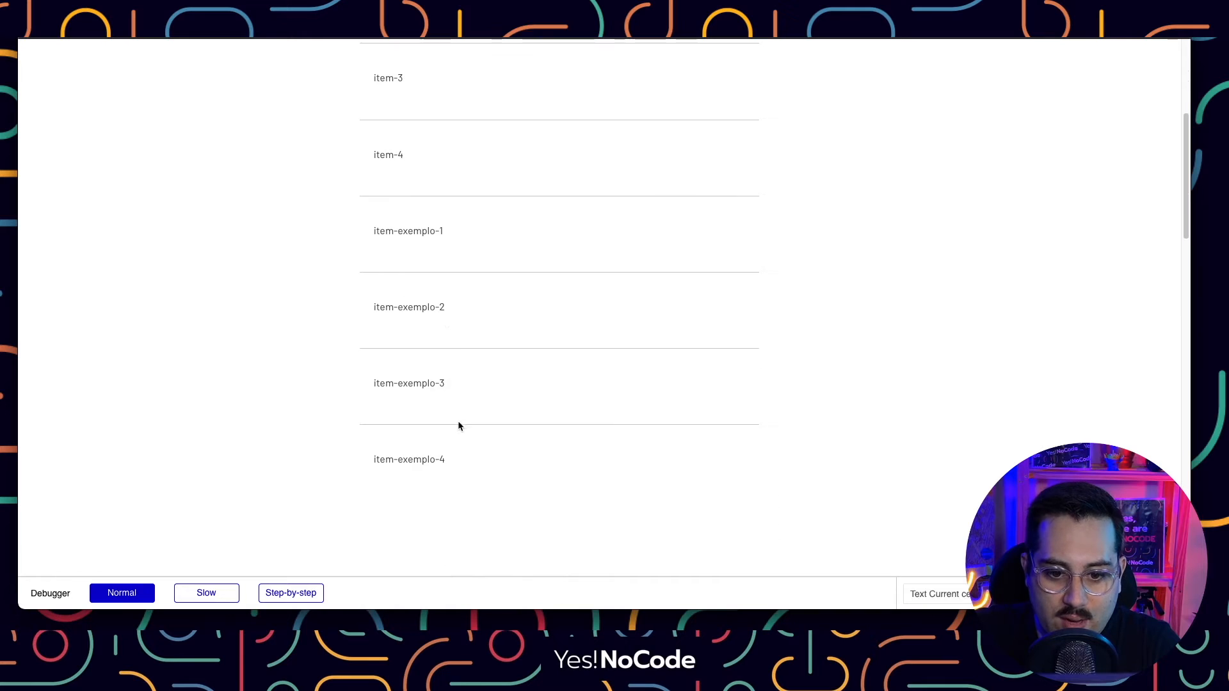
pyautogui.scroll(5, 454, 416)
pyautogui.click(346, 32)
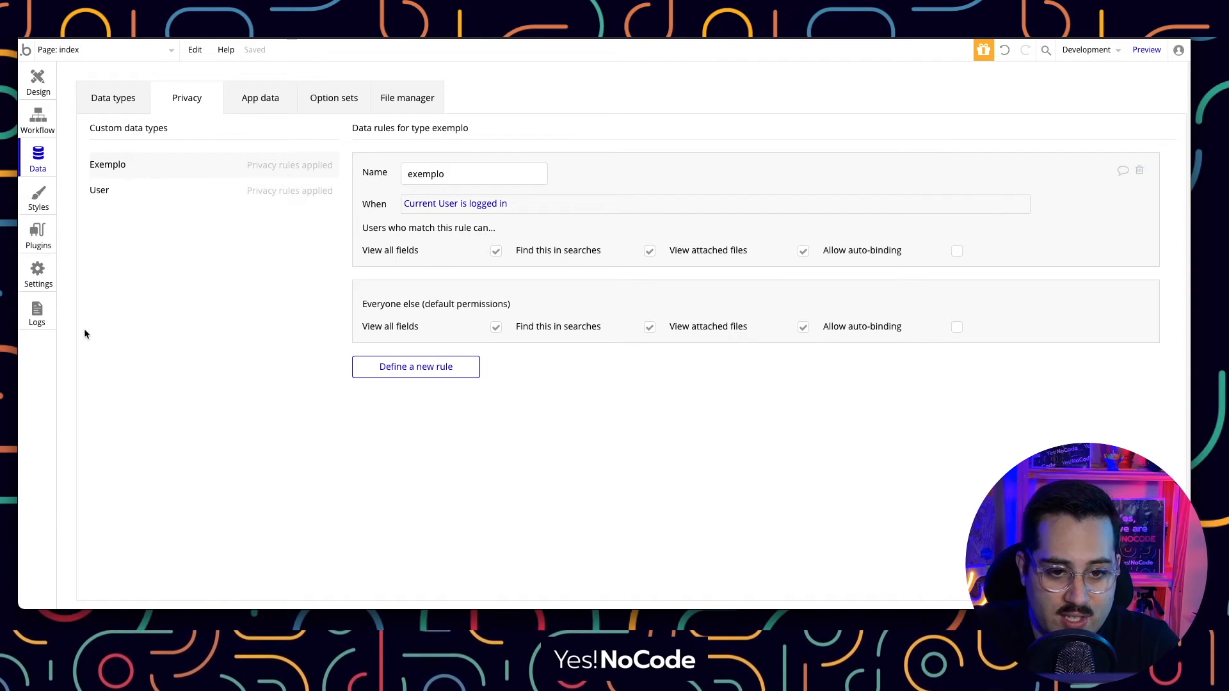
# Review the User type's privacy rule and its fields, then switch to the app preview.
pyautogui.click(248, 192)
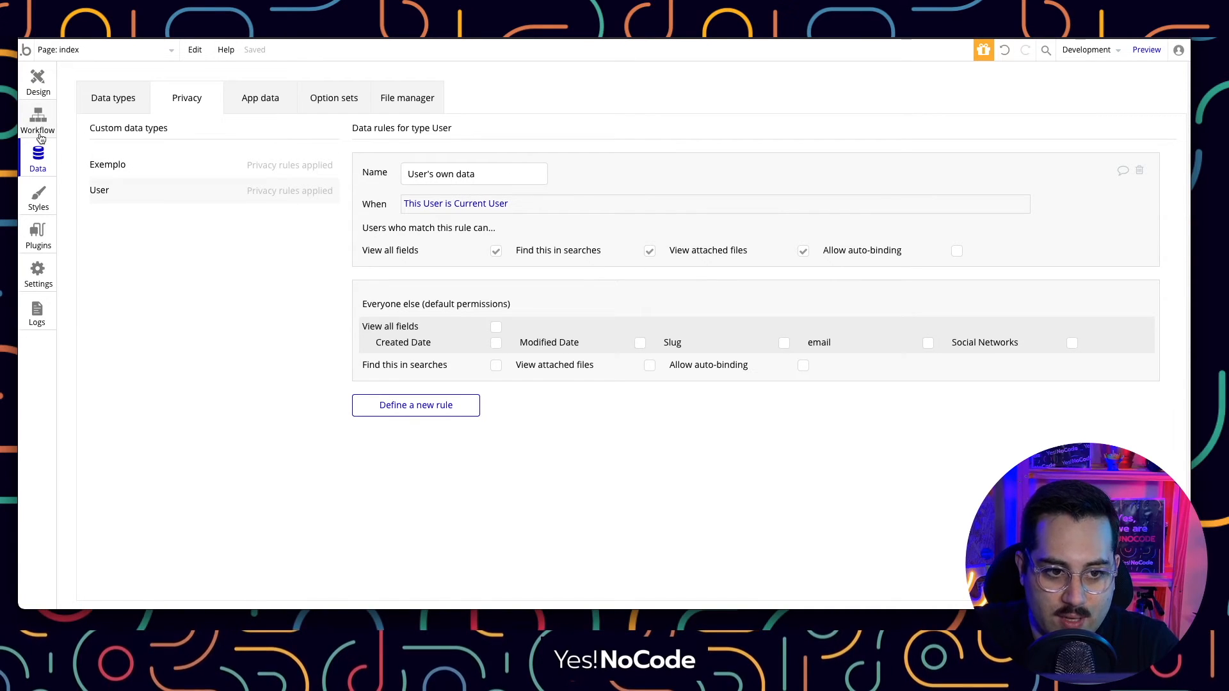
pyautogui.click(39, 131)
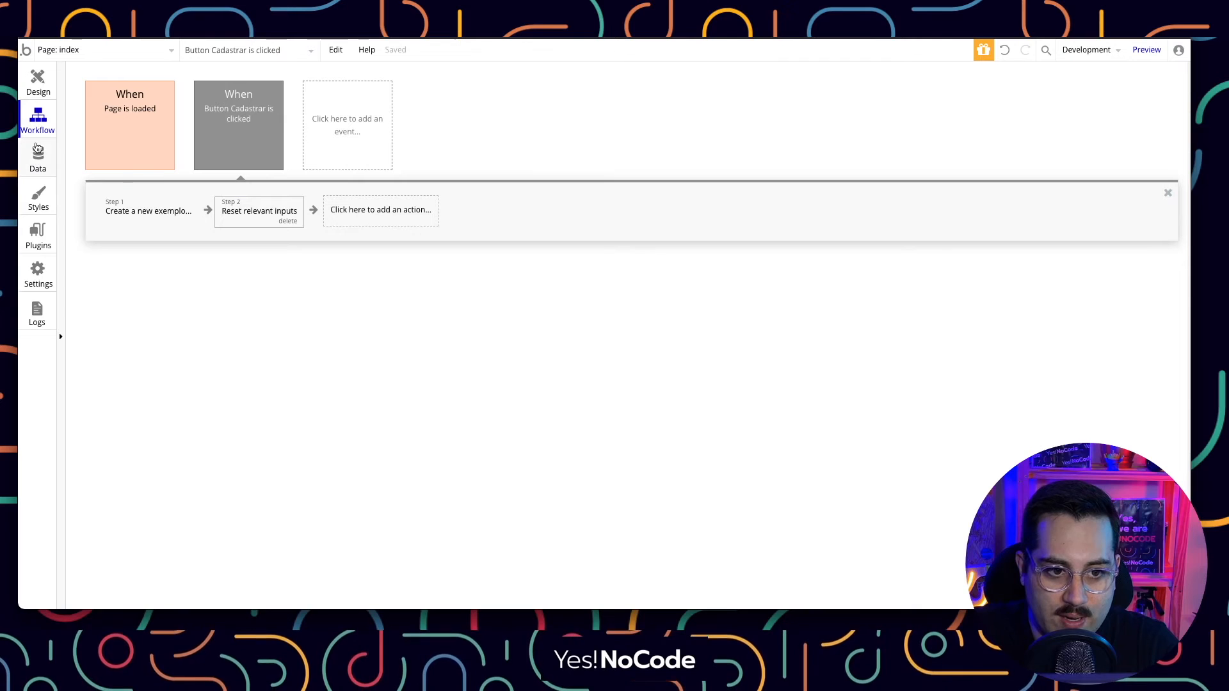
pyautogui.click(38, 153)
pyautogui.click(115, 97)
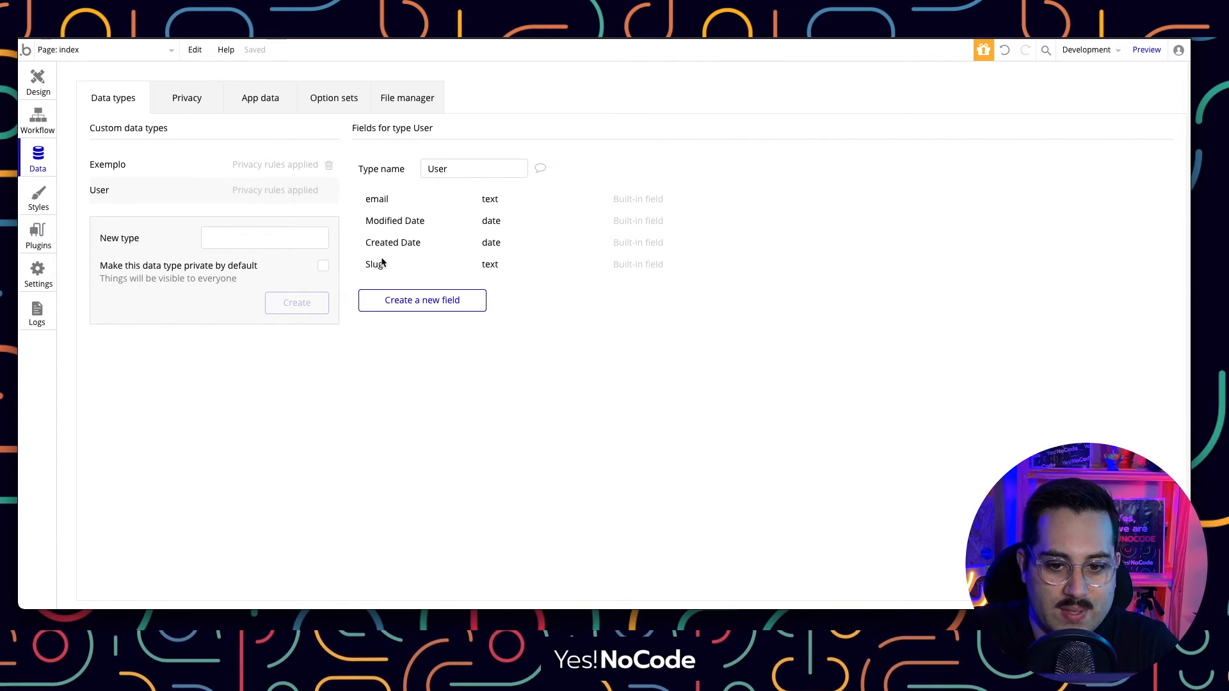
pyautogui.hotkey('ctrl', 'Tab')
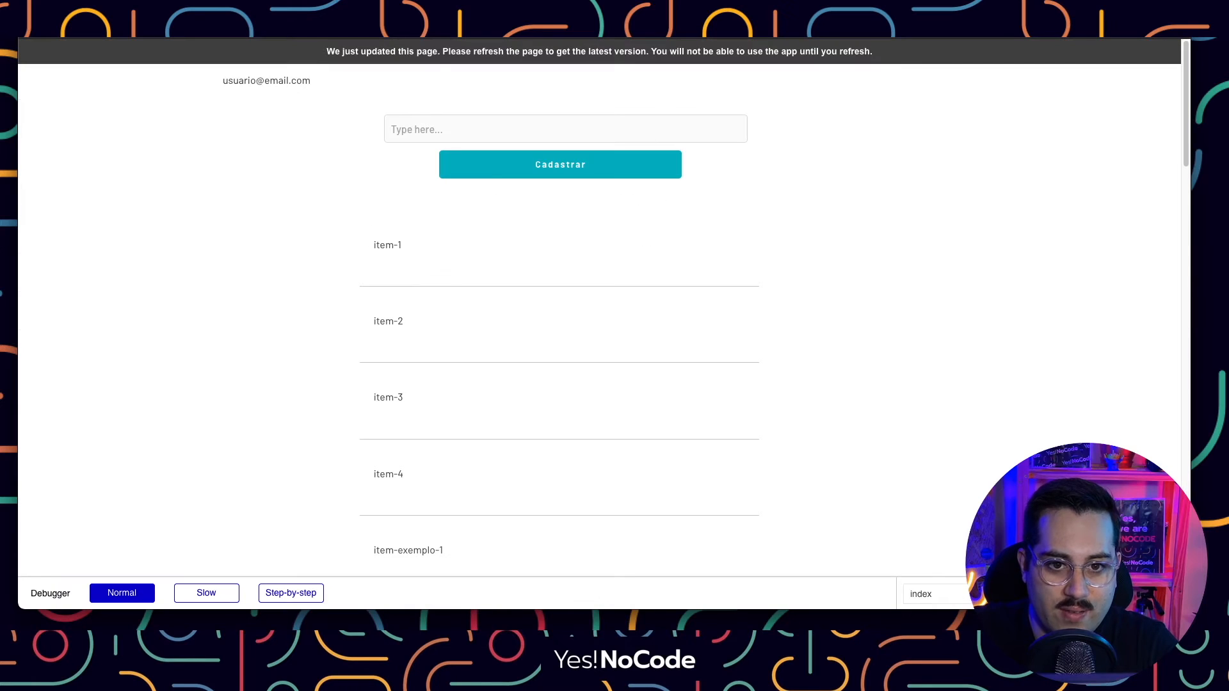
# Refresh the preview, check the listed items, and return to the editor's Data types.
pyautogui.click(429, 53)
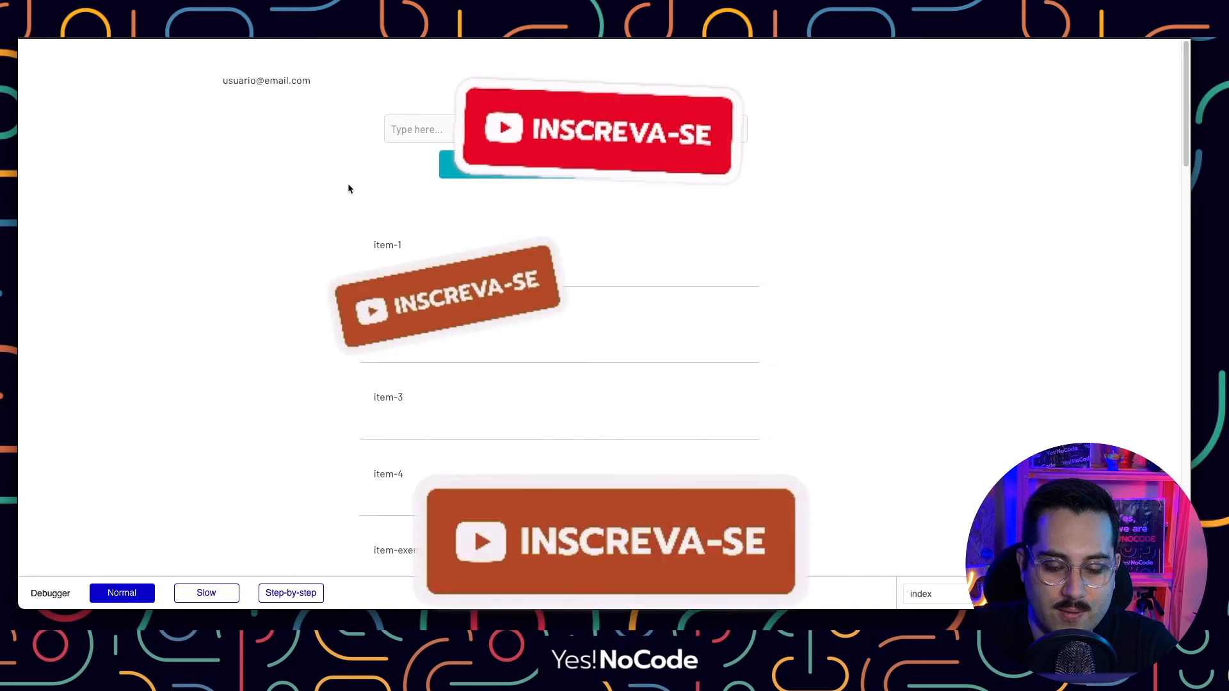
pyautogui.scroll(-5, 429, 336)
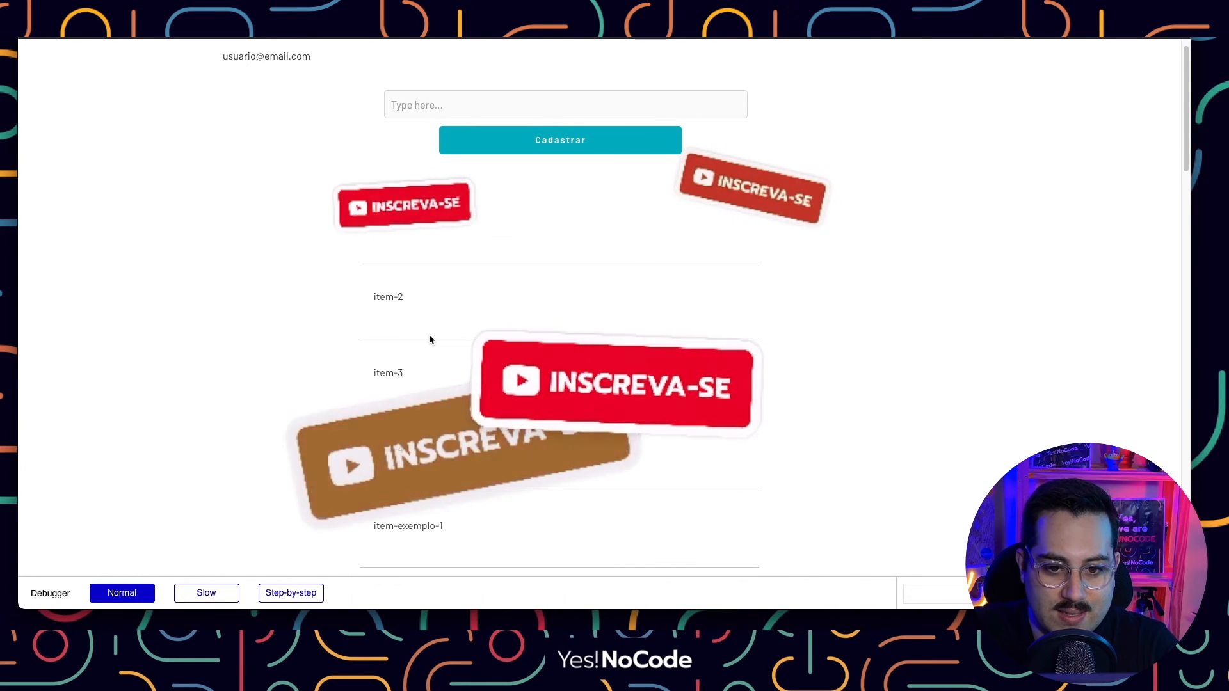
pyautogui.scroll(5, 428, 342)
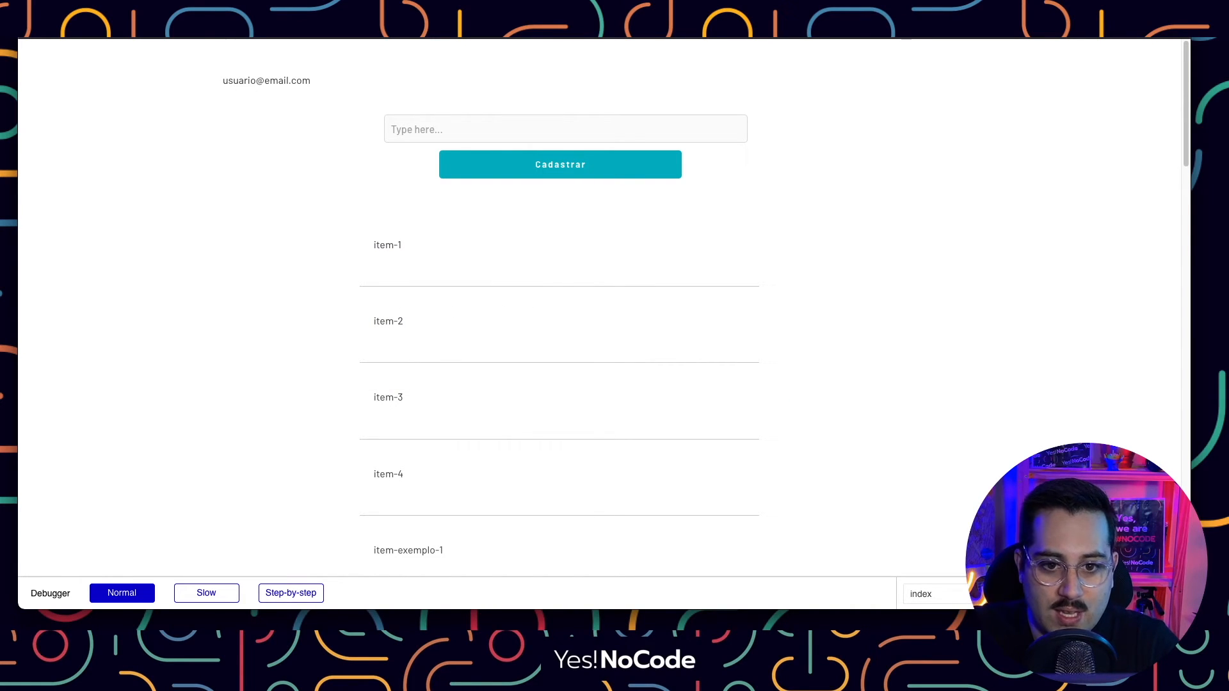
pyautogui.click(142, 37)
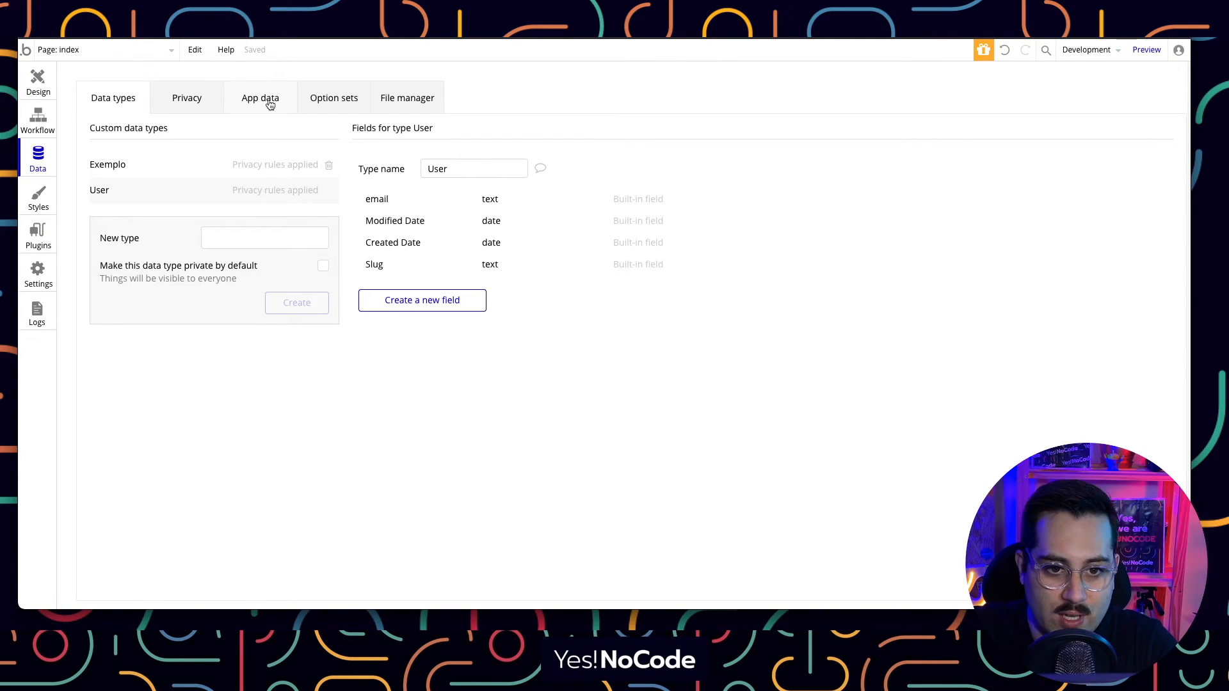
# Open App data, then the Privacy tab showing the User's own data rule.
pyautogui.click(270, 105)
pyautogui.click(187, 101)
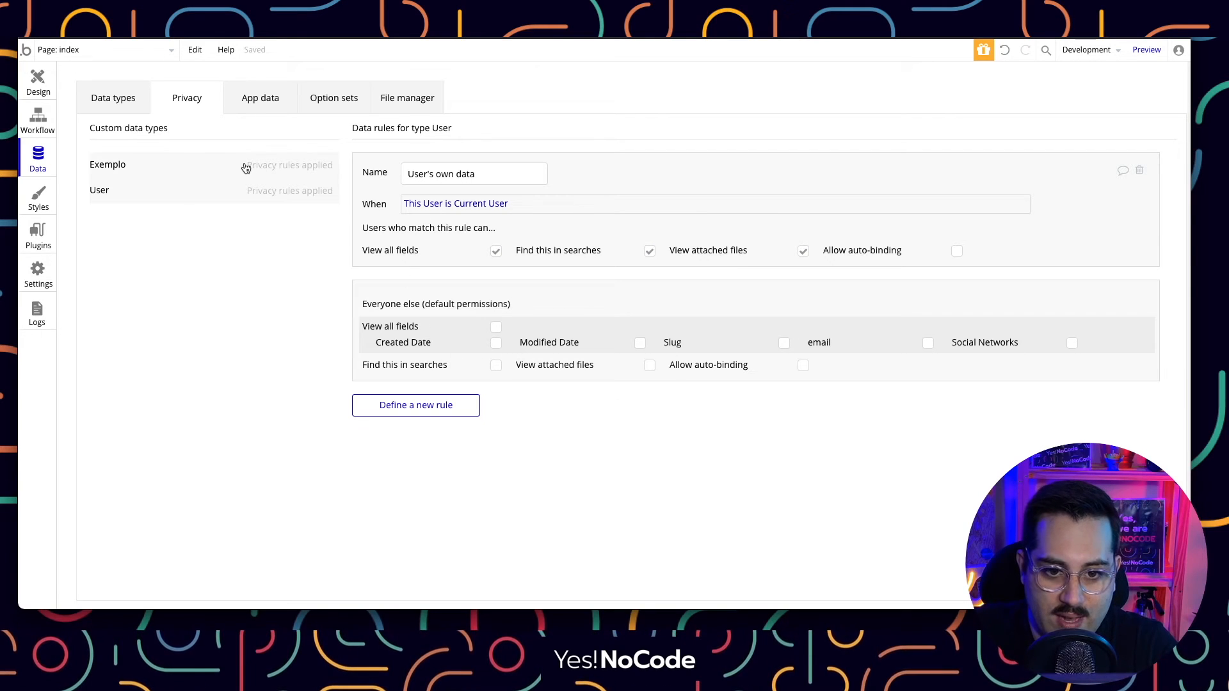
# Copy the User rule's condition and paste it into the exemplo rule, replacing the logged-in check.
pyautogui.rightClick(426, 205)
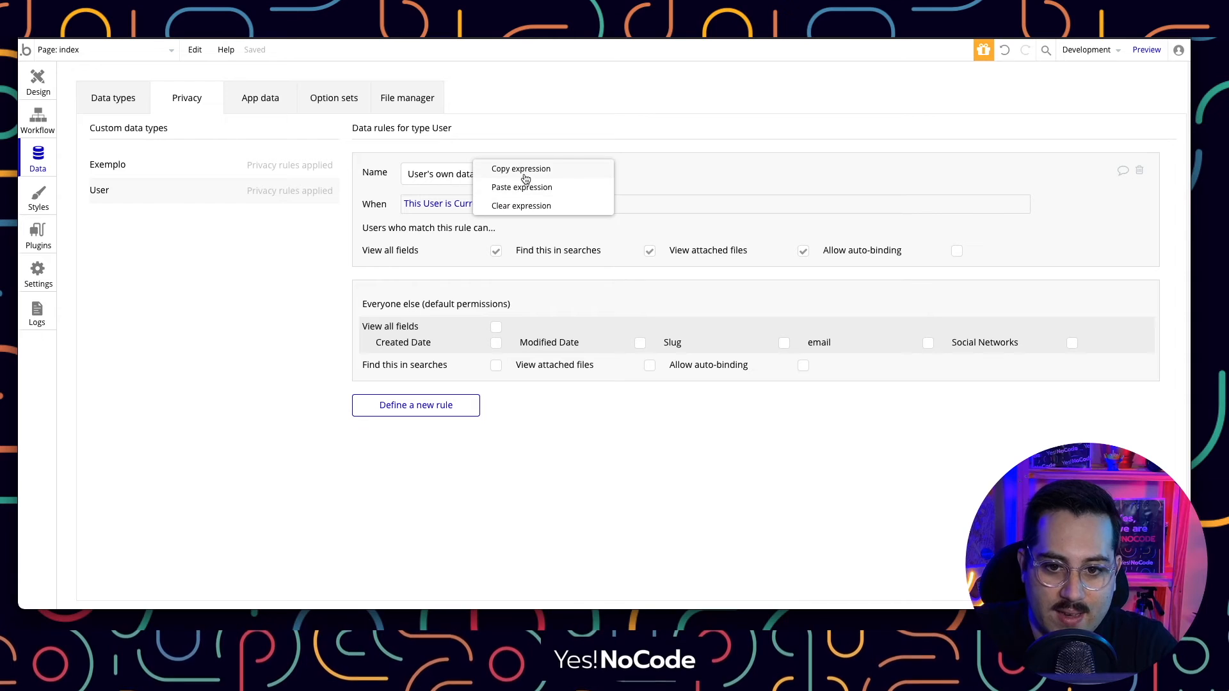
pyautogui.click(522, 170)
pyautogui.click(279, 173)
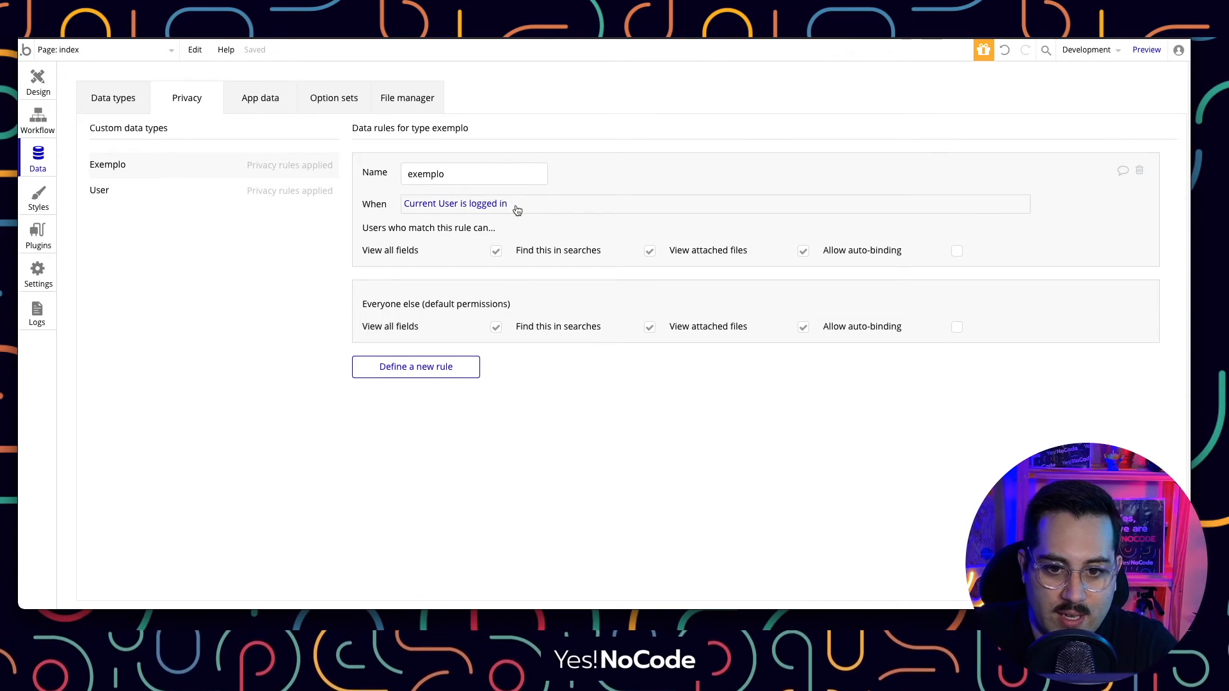
pyautogui.click(506, 204)
pyautogui.click(562, 207)
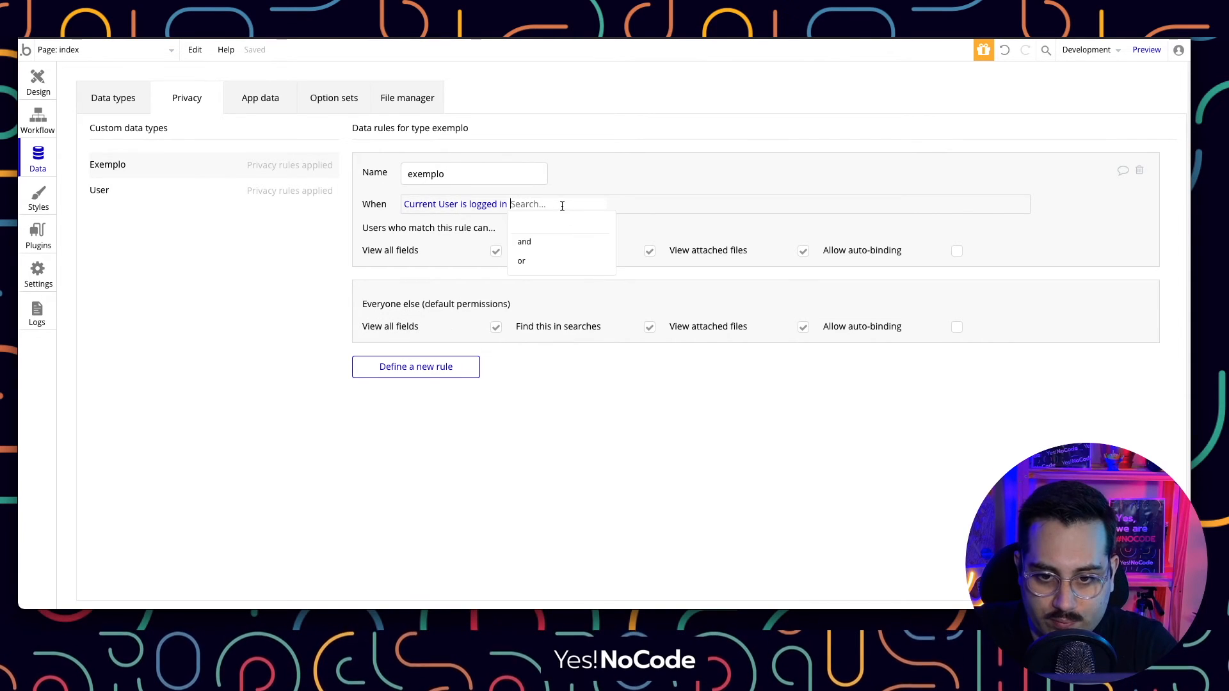
pyautogui.press('BackSpace')
pyautogui.press('BackSpace')
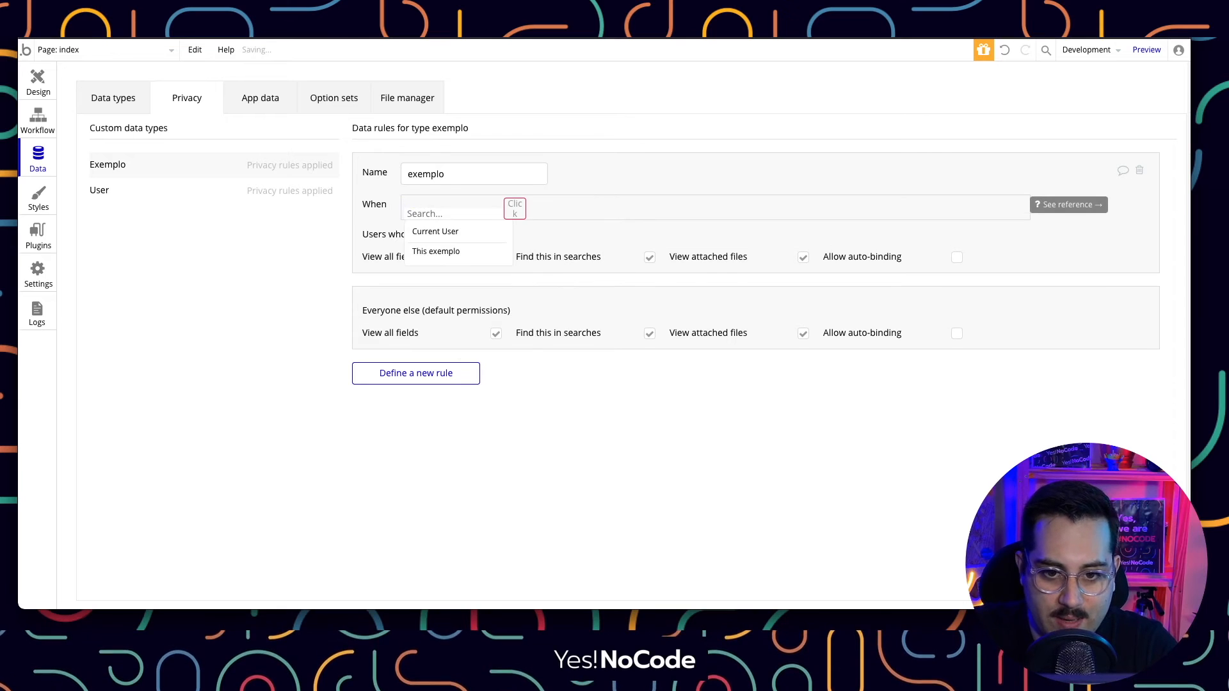
pyautogui.click(619, 235)
pyautogui.click(474, 202)
pyautogui.press('BackSpace')
pyautogui.click(555, 220)
pyautogui.rightClick(412, 208)
pyautogui.click(477, 190)
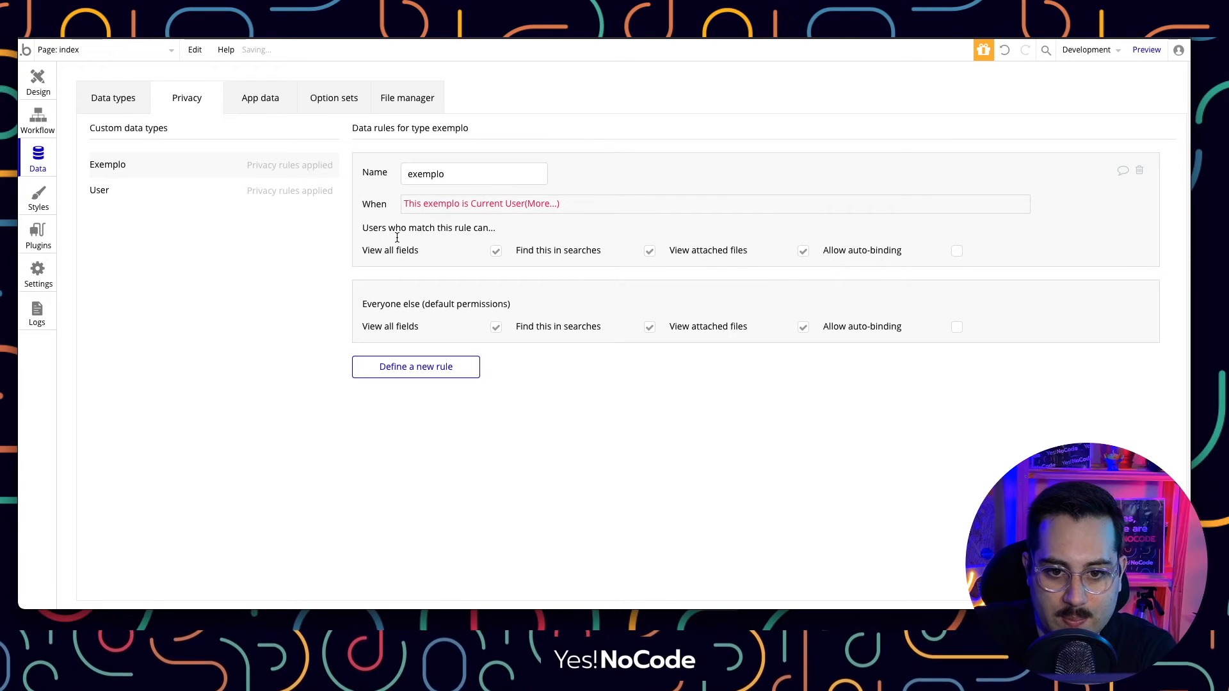
# Trim the exemplo rule's condition down to This exemplo, comparing it against the User rule.
pyautogui.click(542, 210)
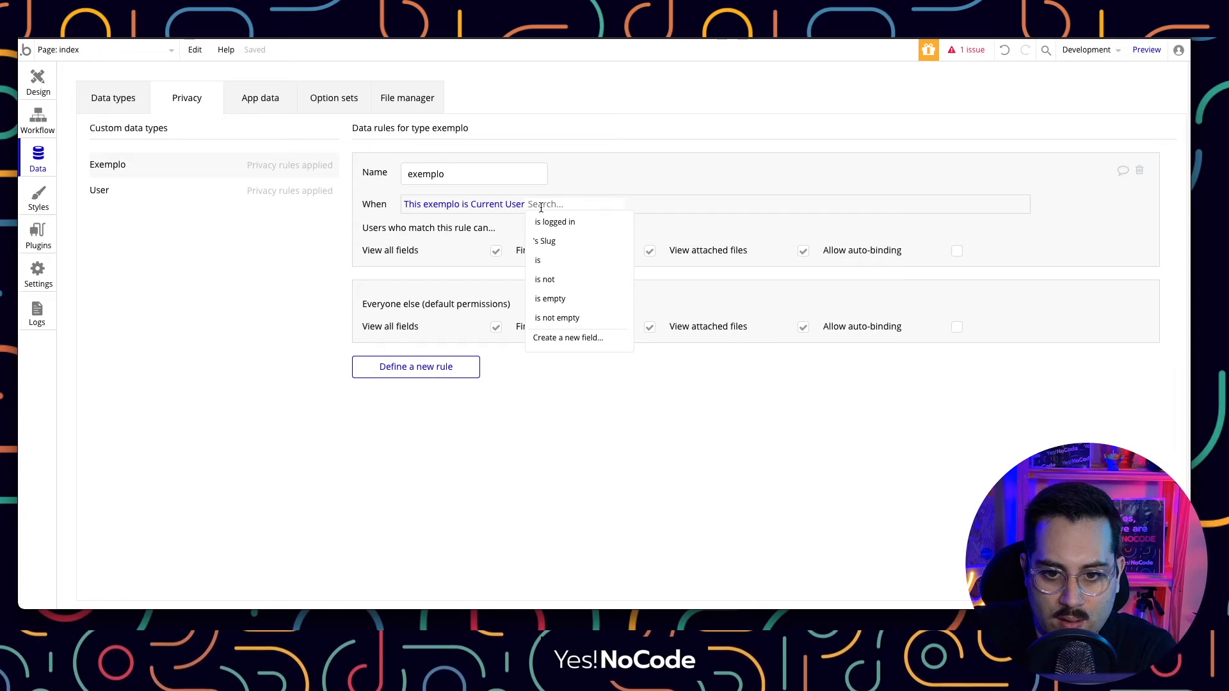
pyautogui.click(509, 229)
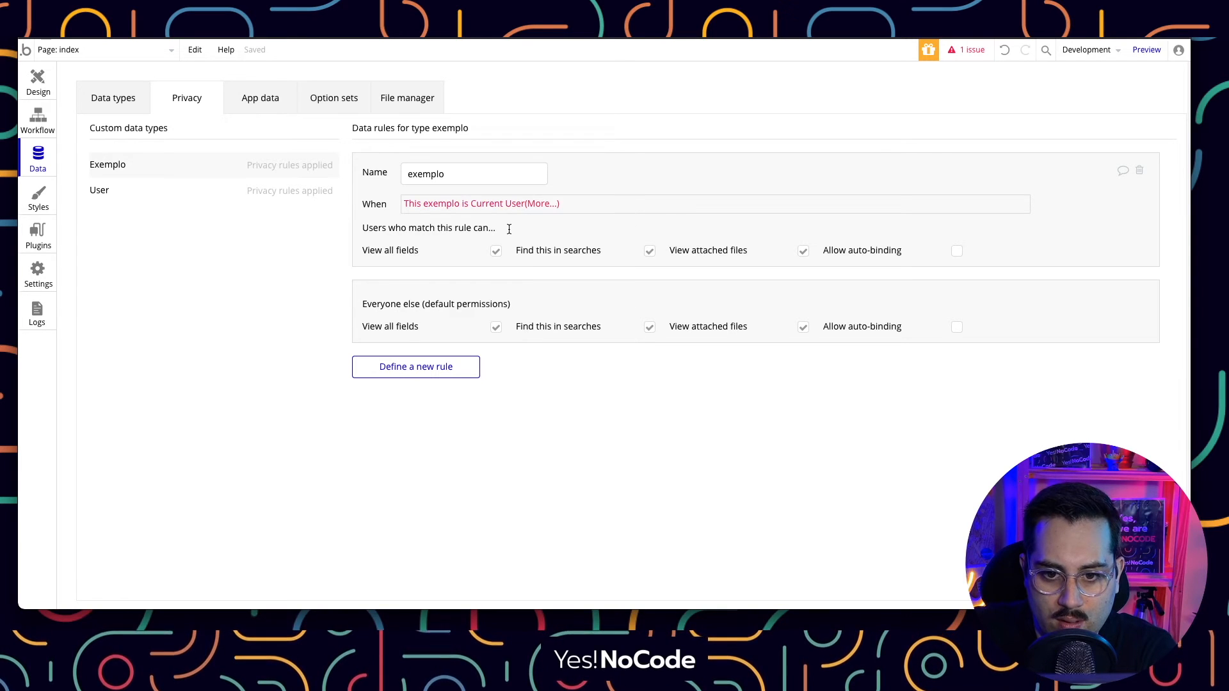
pyautogui.click(549, 206)
pyautogui.press('BackSpace')
pyautogui.press('BackSpace')
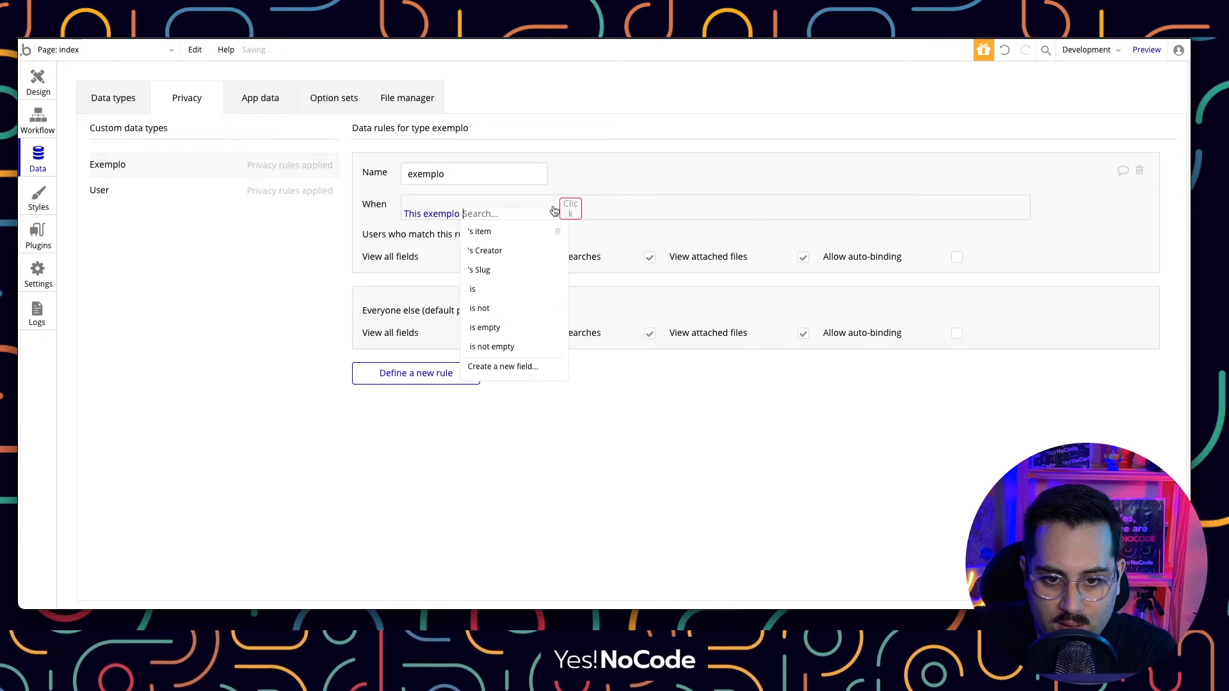
pyautogui.press('BackSpace')
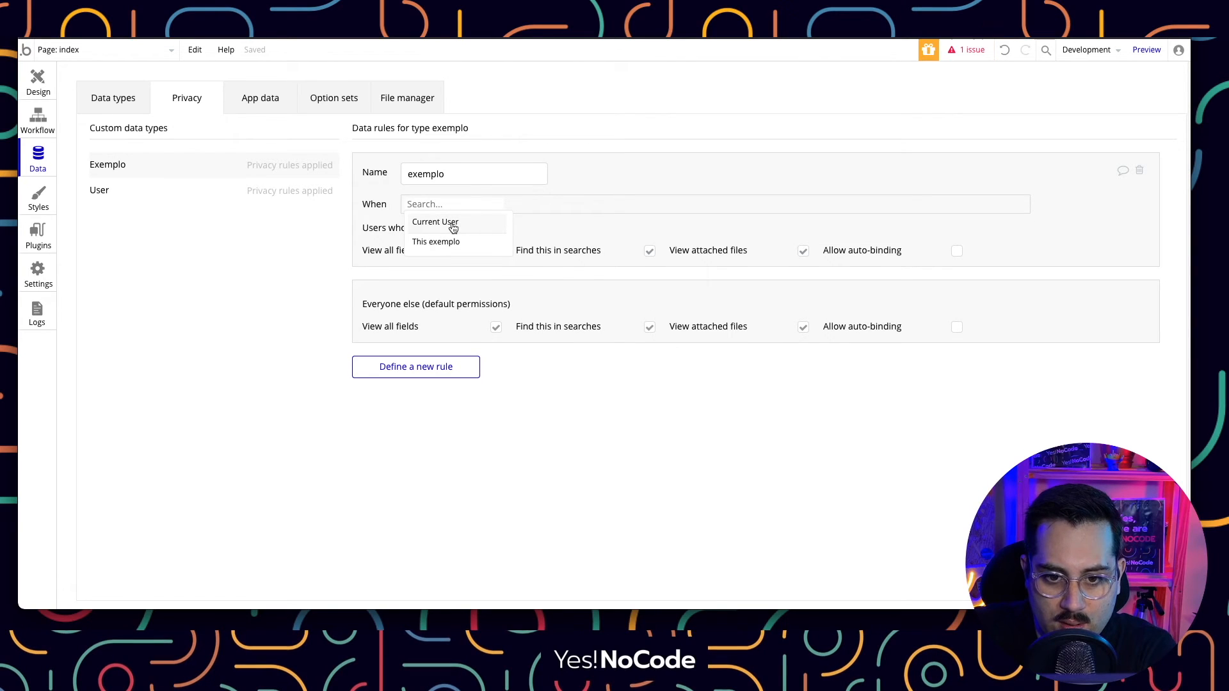
pyautogui.click(444, 246)
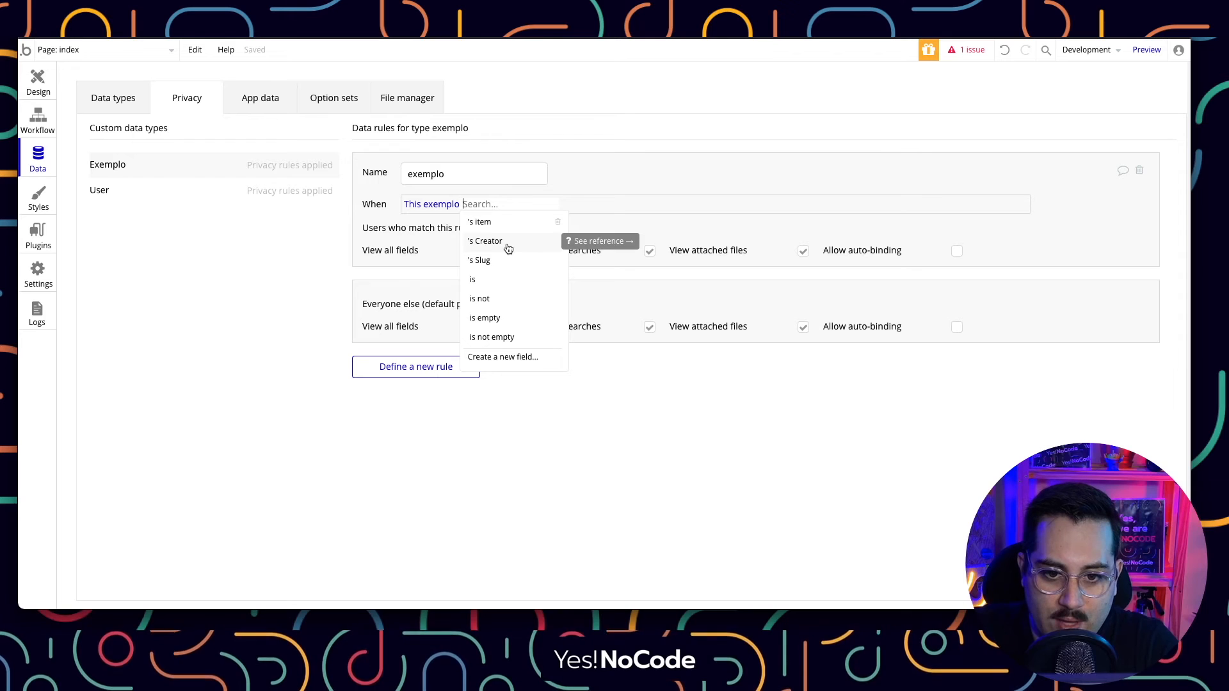
pyautogui.click(268, 202)
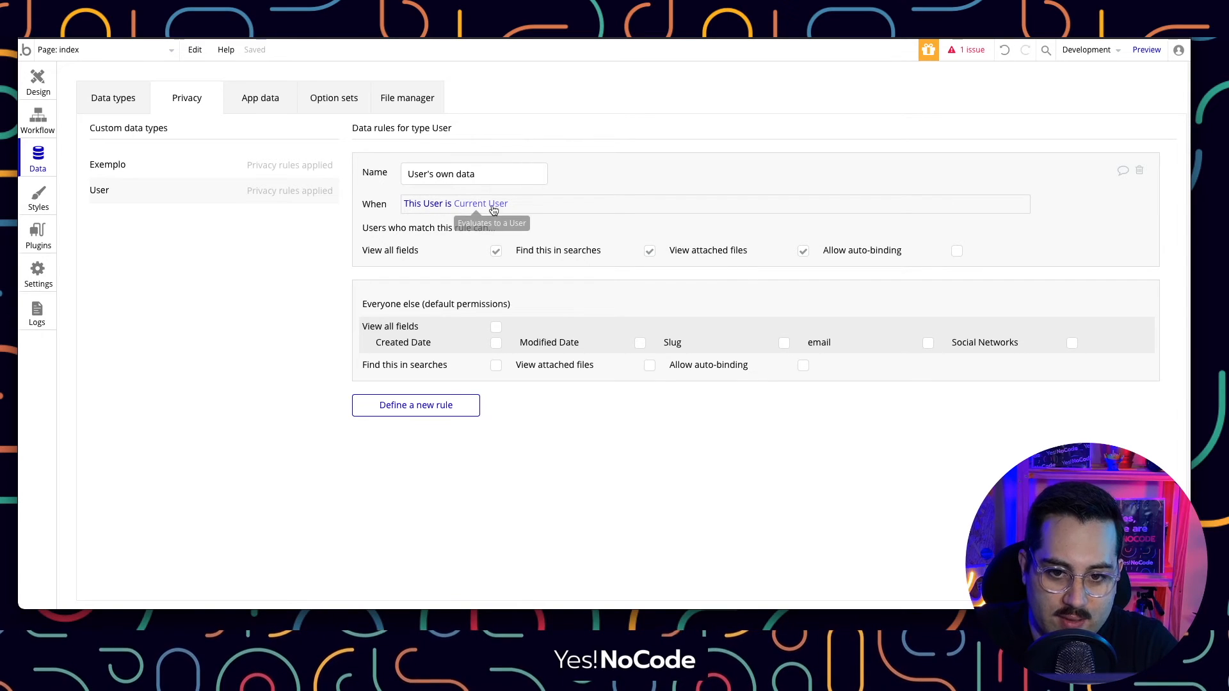
pyautogui.moveTo(485, 210)
pyautogui.click(275, 172)
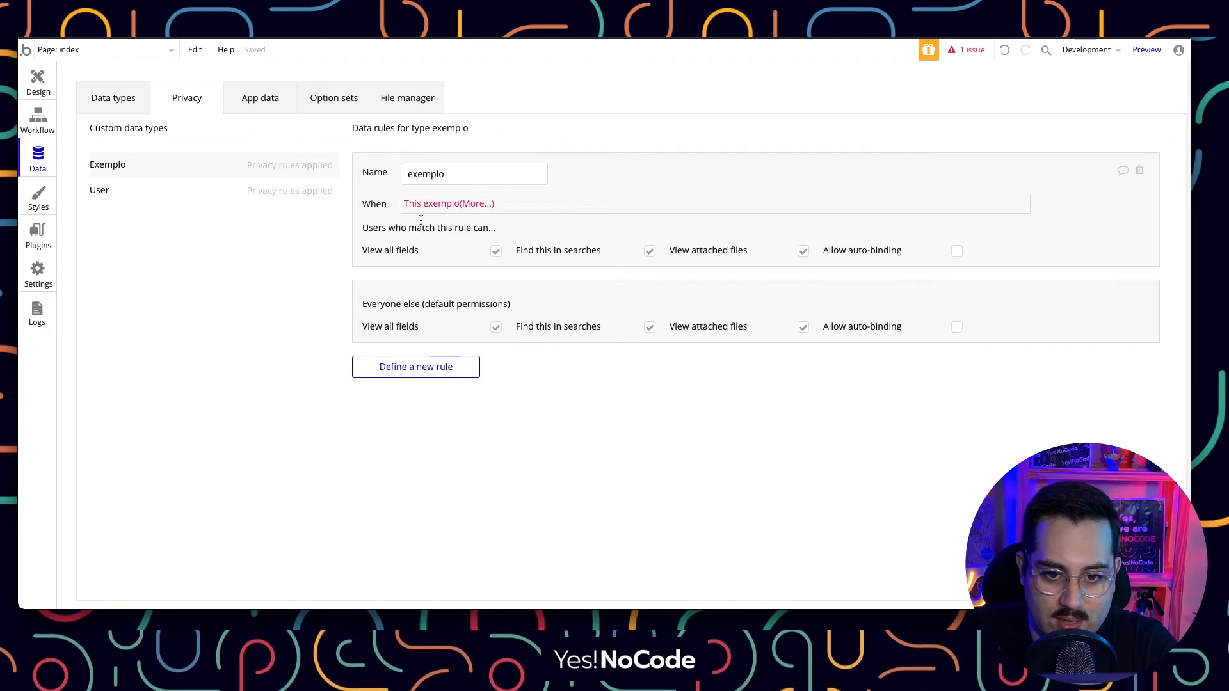
# Make the exemplo rule apply when This exemplo's Creator is Current User and deny Everyone else all fields.
pyautogui.click(473, 205)
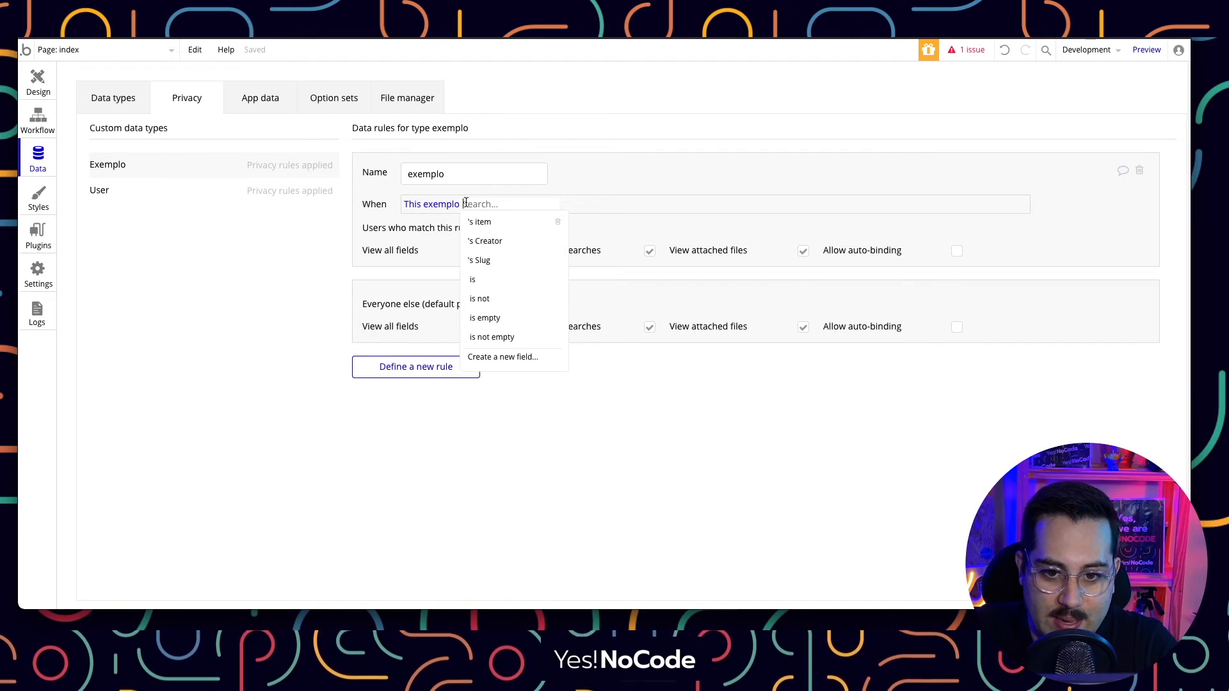
pyautogui.click(482, 242)
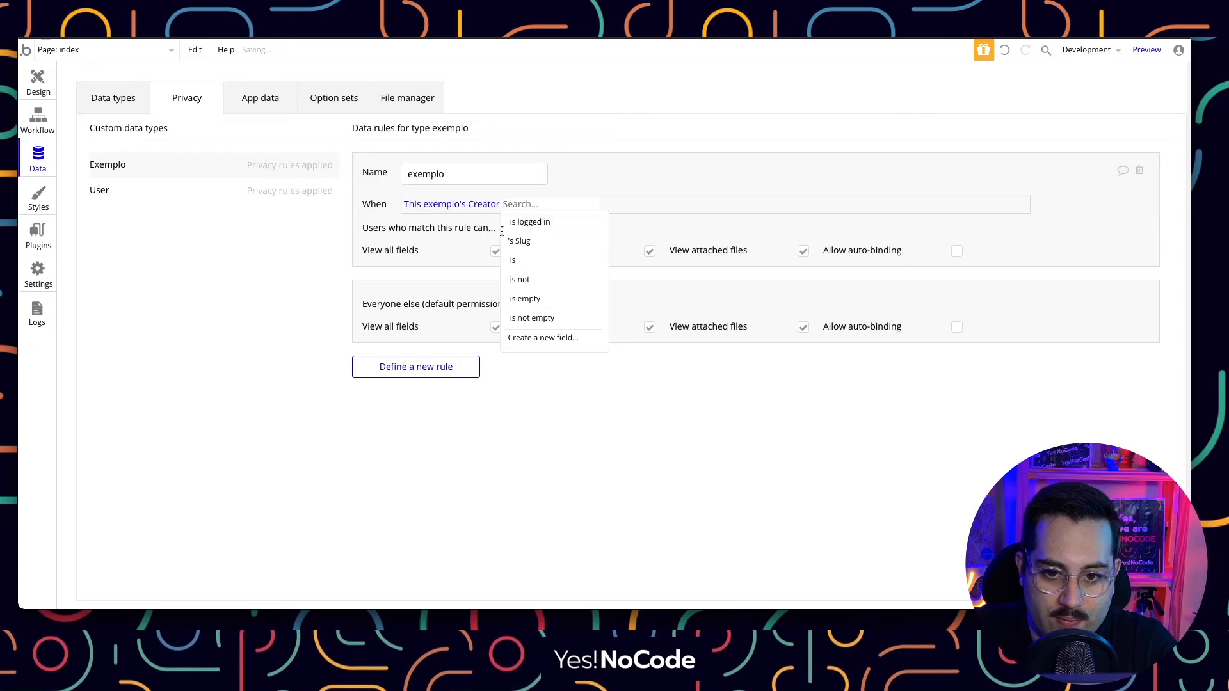
pyautogui.click(528, 203)
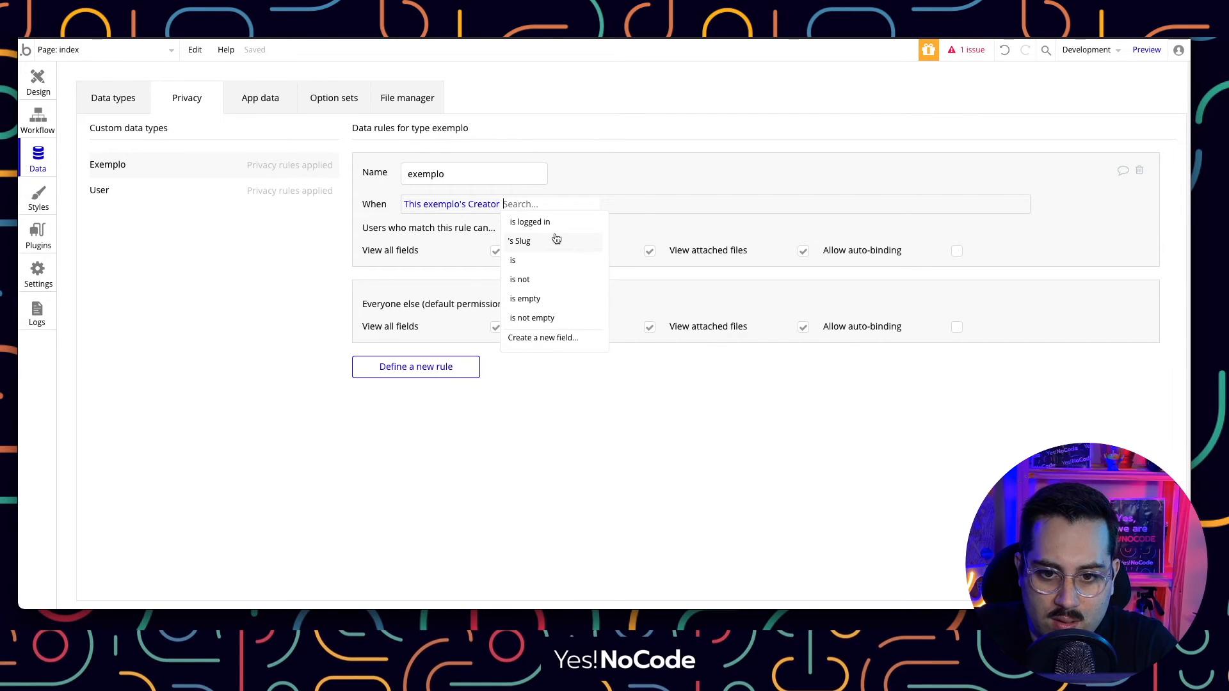
pyautogui.click(547, 260)
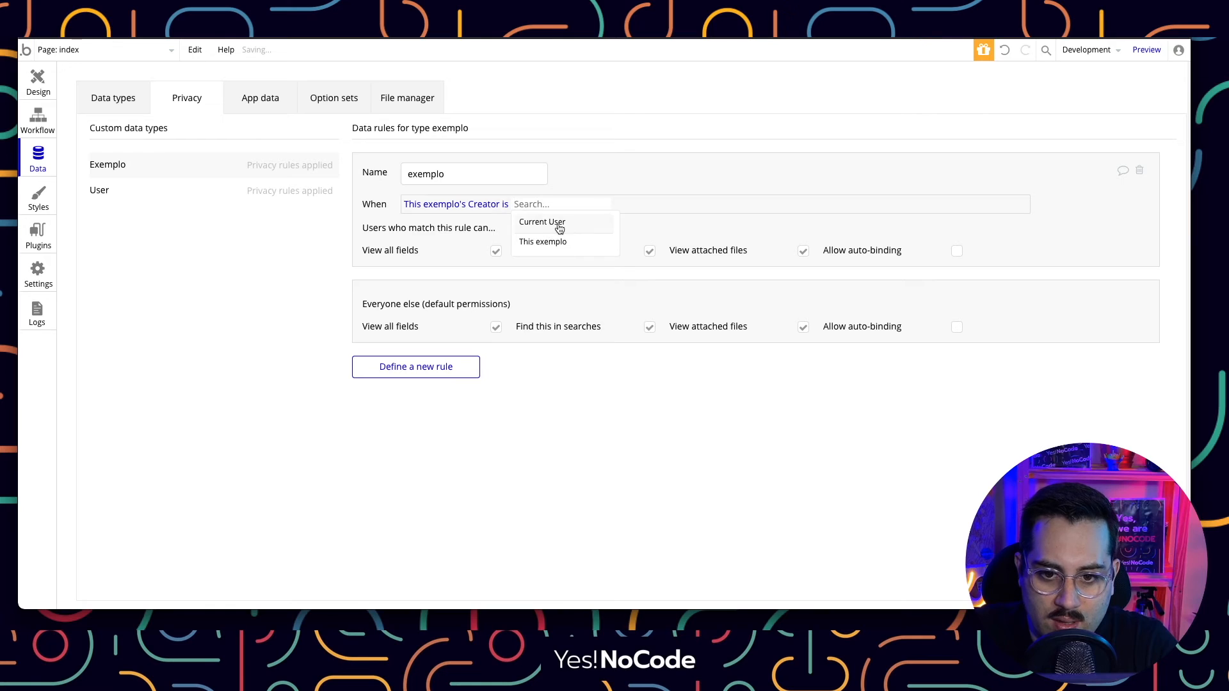
pyautogui.click(557, 223)
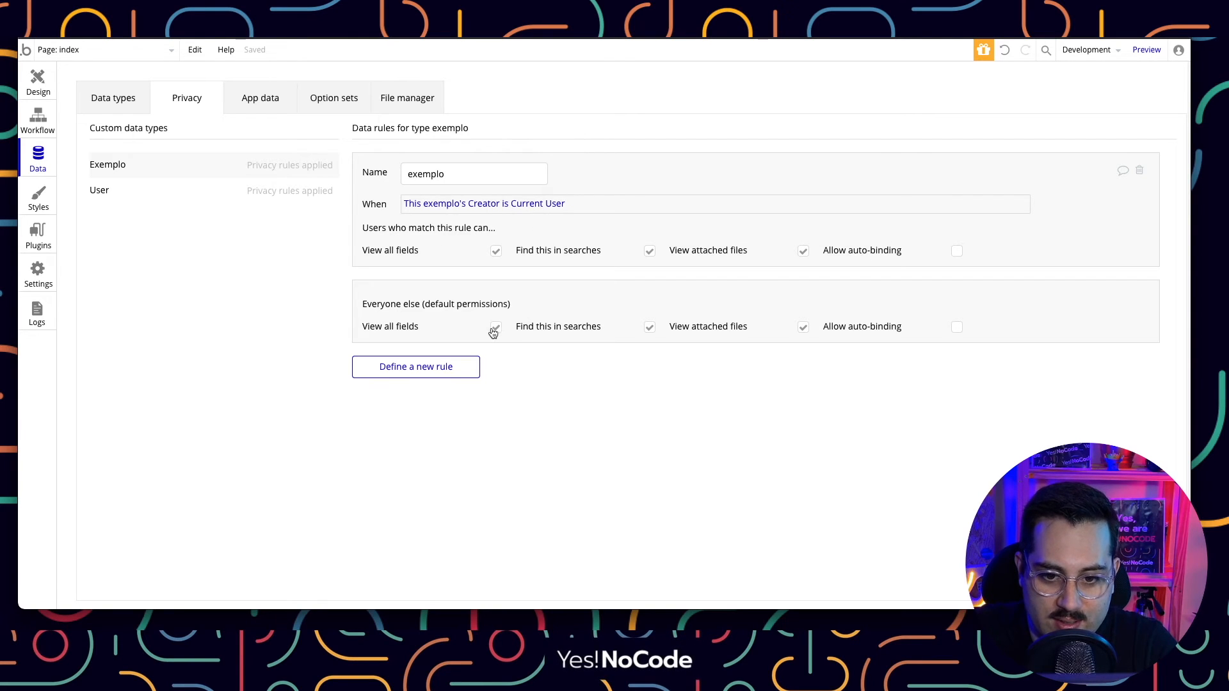
pyautogui.click(497, 328)
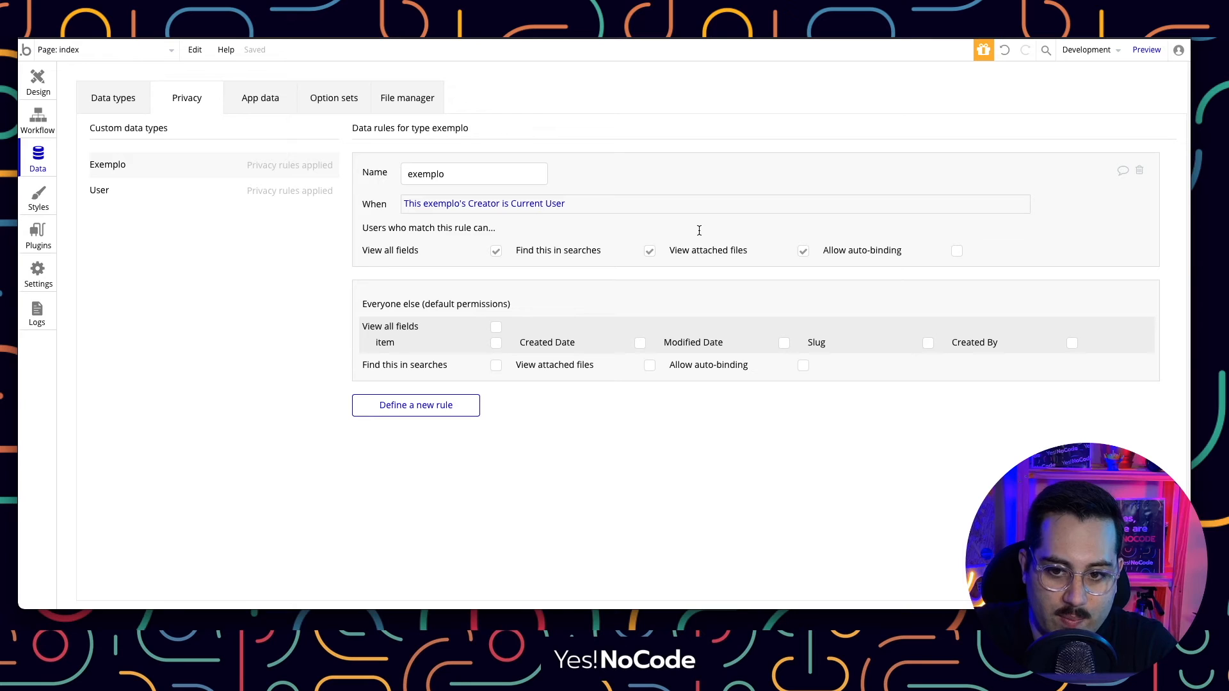
# Reload the app preview and confirm it lists only item-exemplo-1 through item-exemplo-4.
pyautogui.click(412, 13)
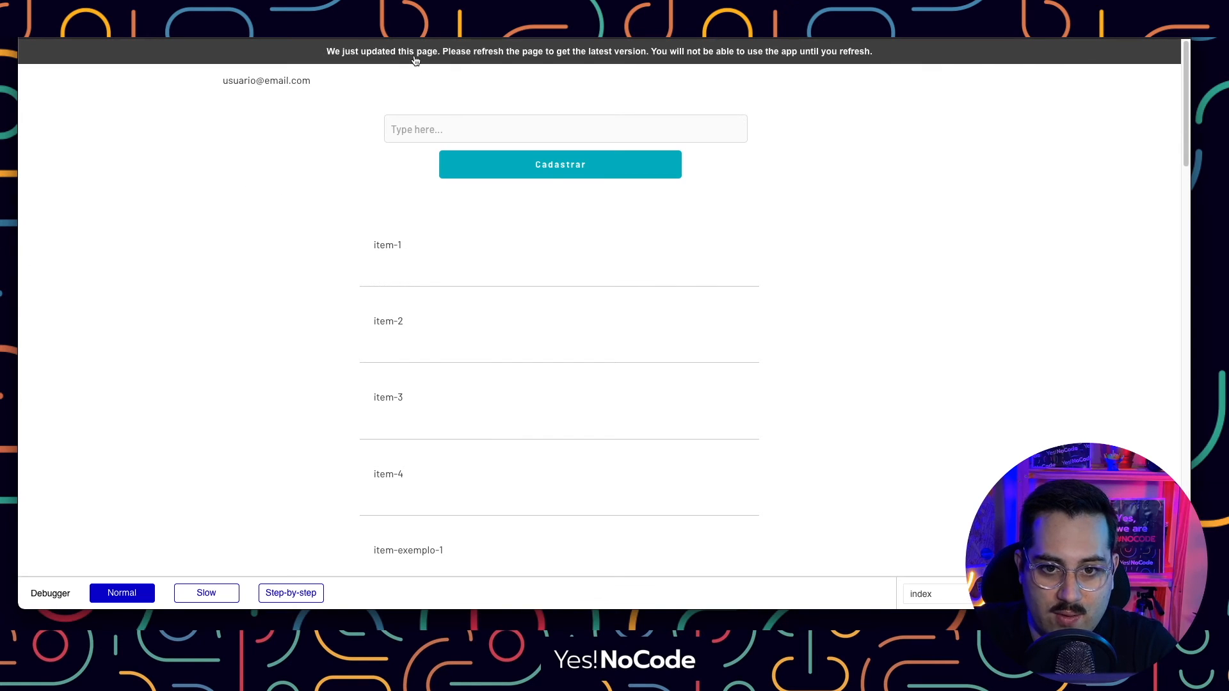
pyautogui.press('super+r')
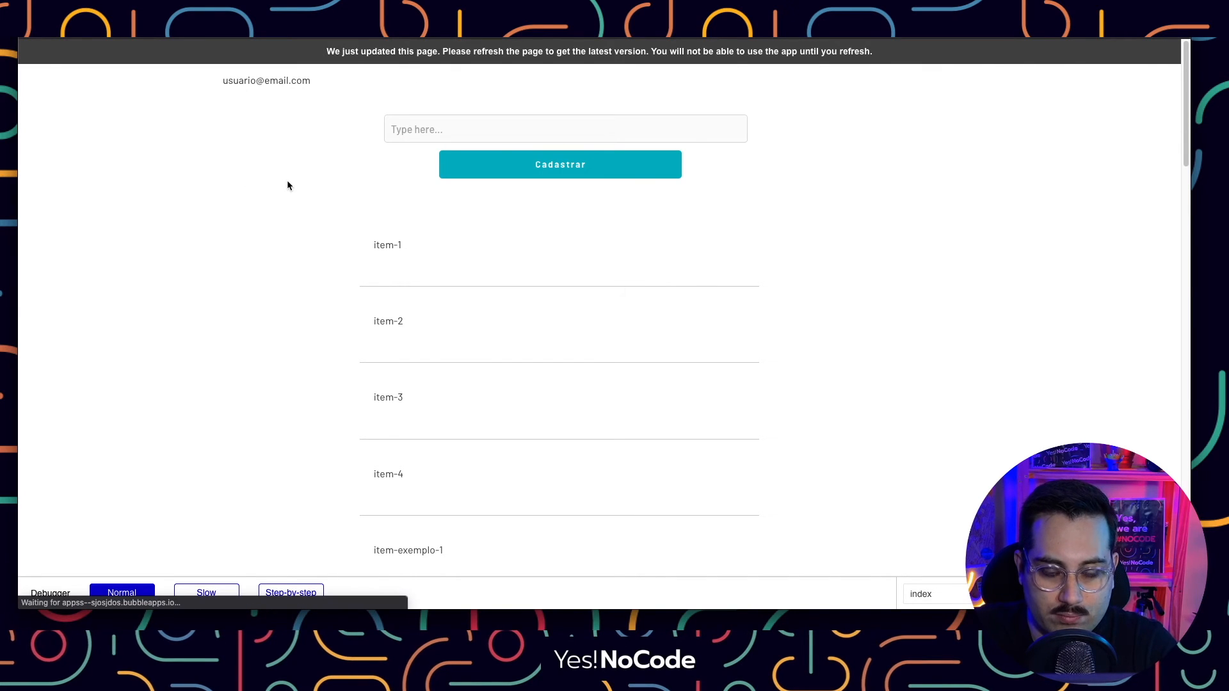
pyautogui.scroll(-2, 439, 296)
pyautogui.scroll(2, 430, 291)
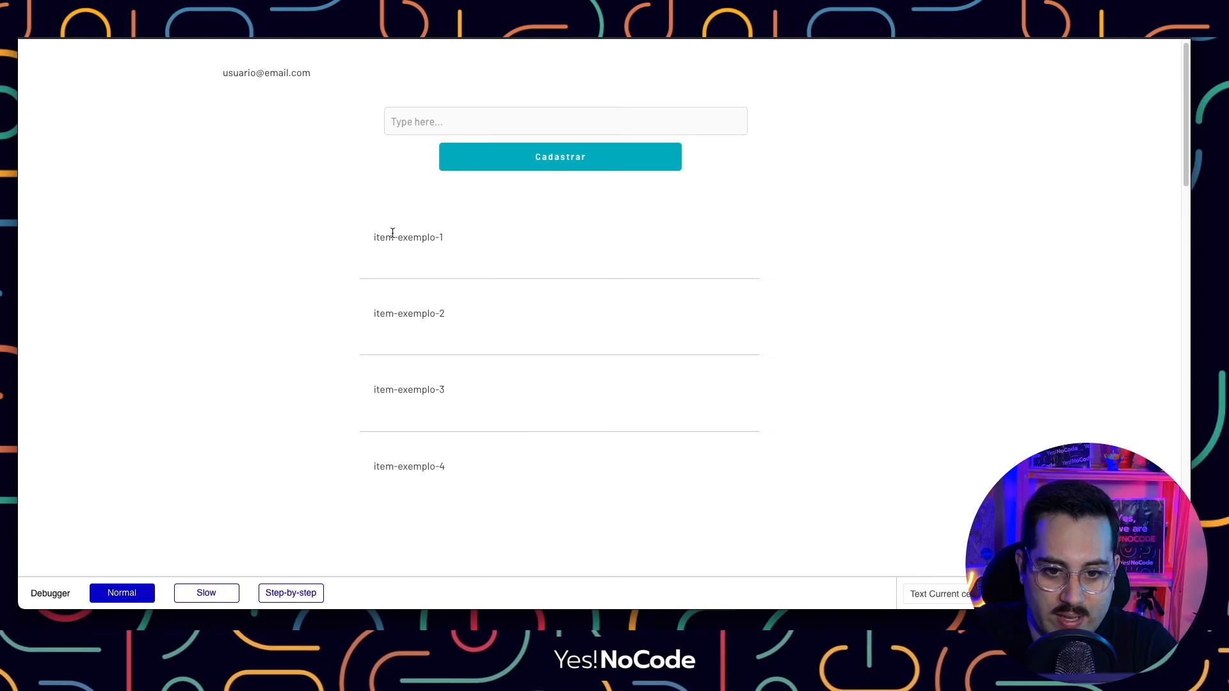
pyautogui.scroll(1, 444, 268)
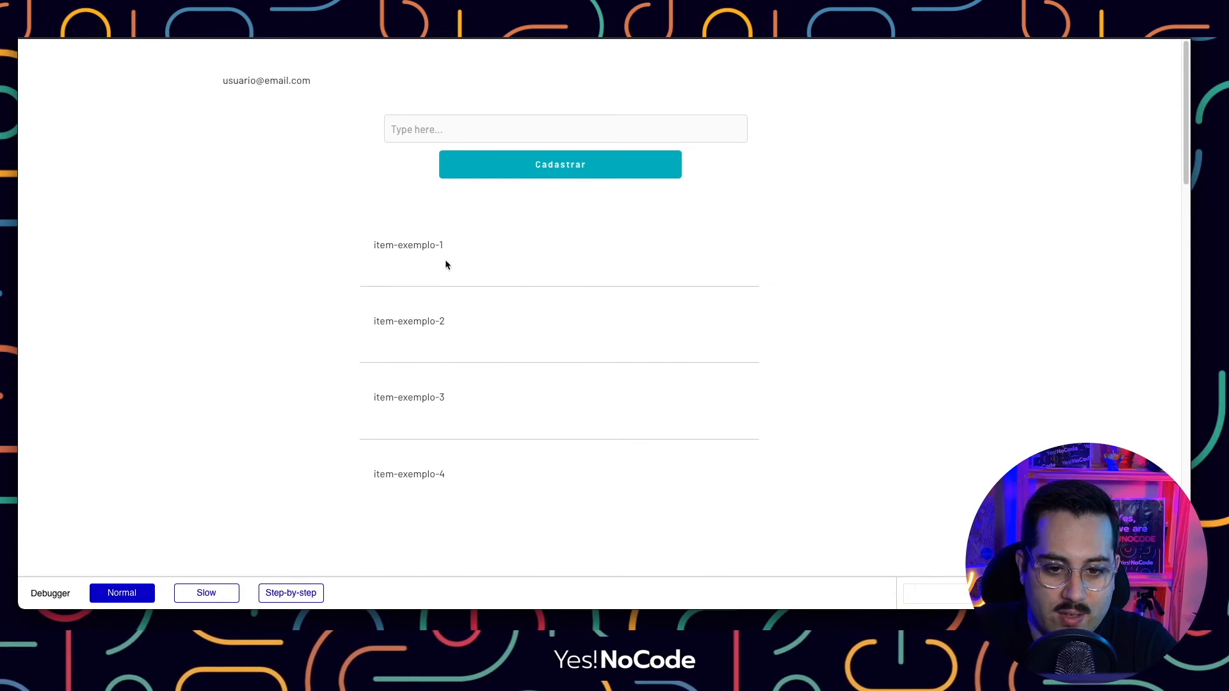
pyautogui.moveTo(224, 80); pyautogui.dragTo(317, 82)
pyautogui.moveTo(377, 244); pyautogui.dragTo(463, 479)
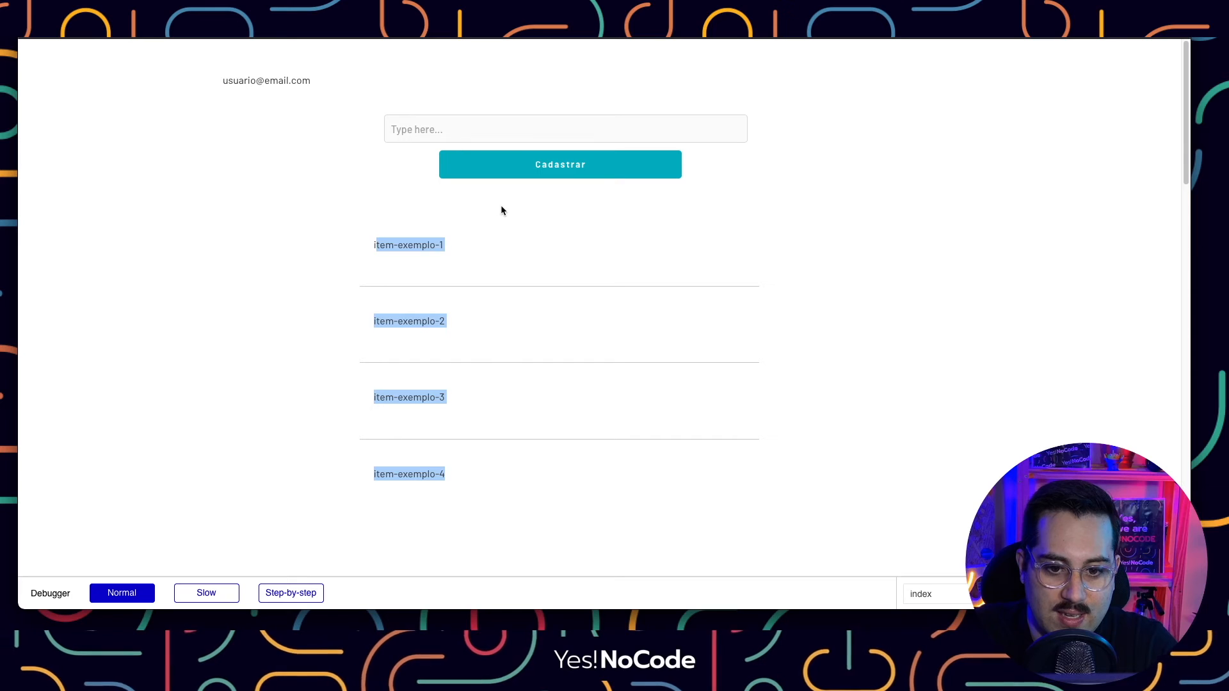
pyautogui.click(501, 206)
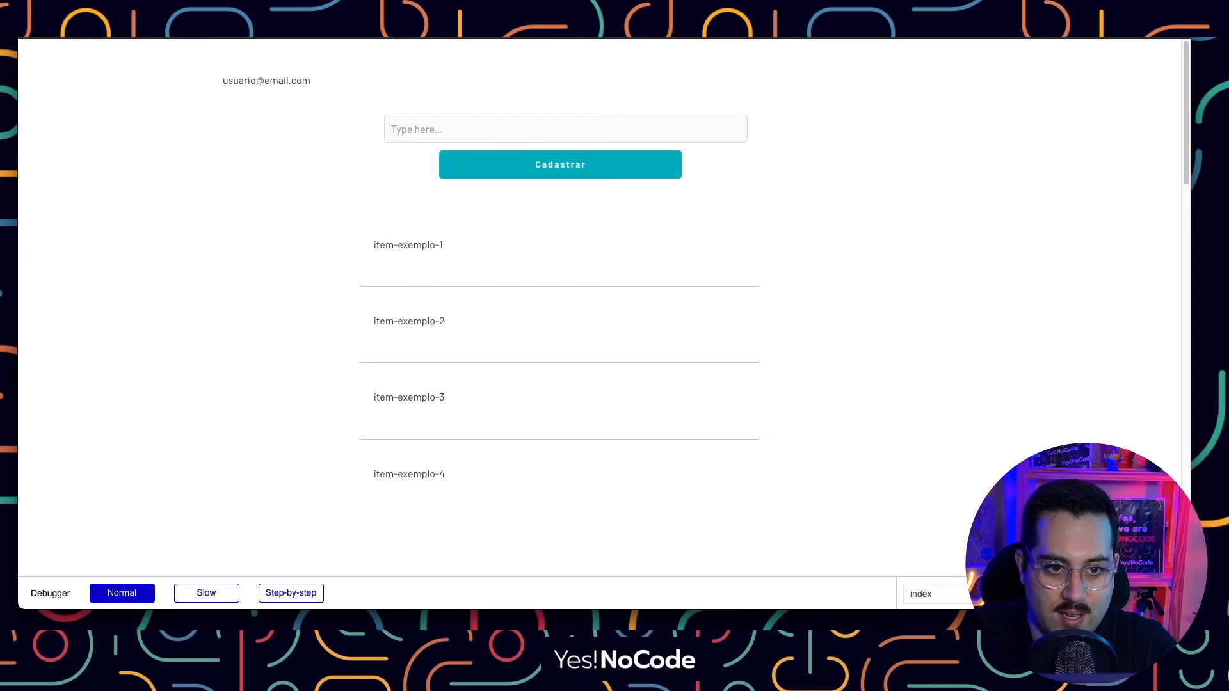
pyautogui.hotkey('ctrl', 'shift', 'Tab')
# Check All exemplos in App data and the User privacy rule, then go back to Design.
pyautogui.click(252, 106)
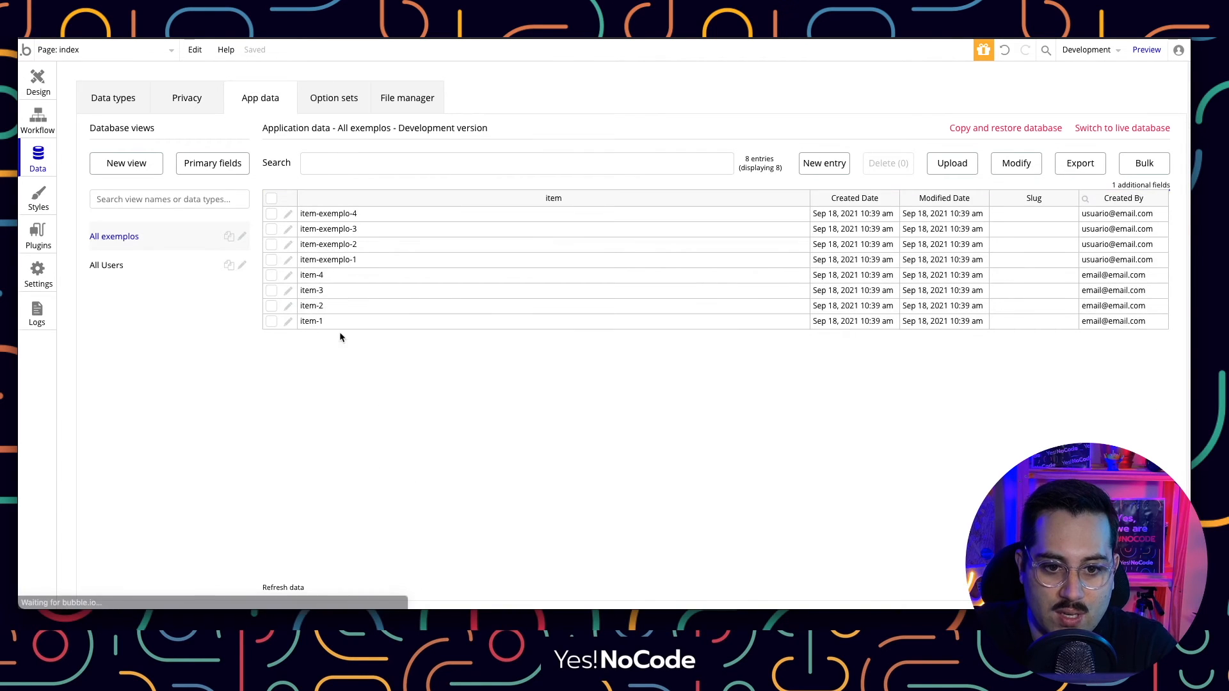
pyautogui.click(182, 109)
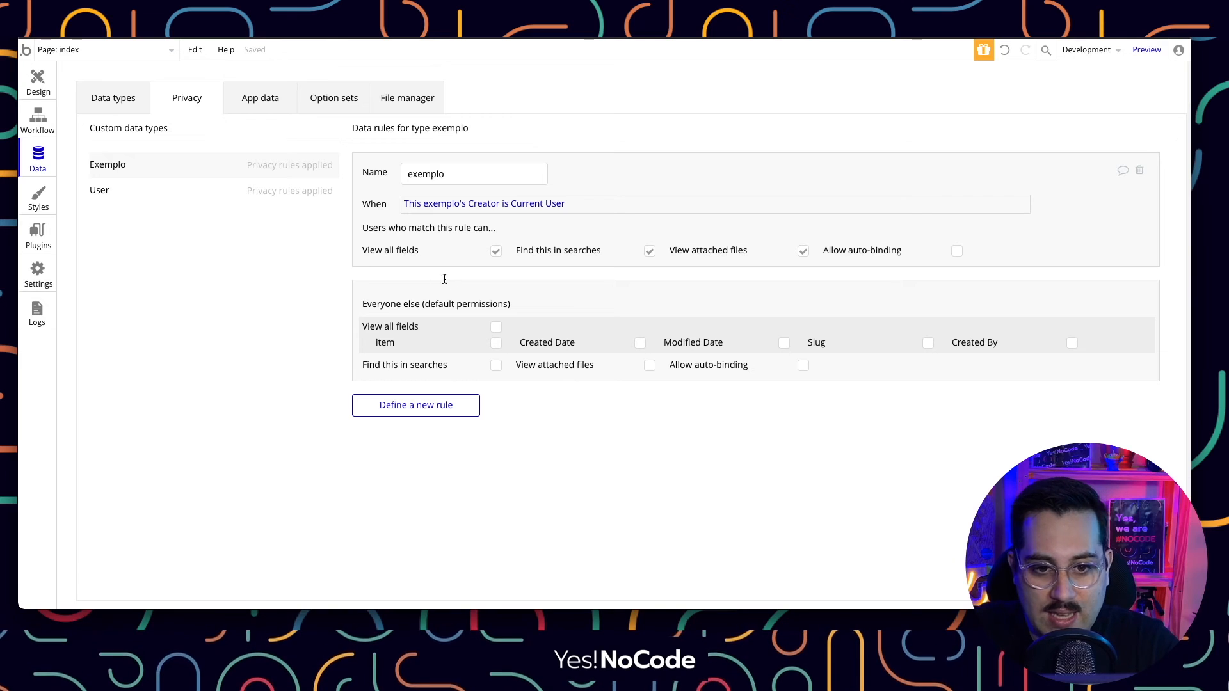
pyautogui.click(297, 192)
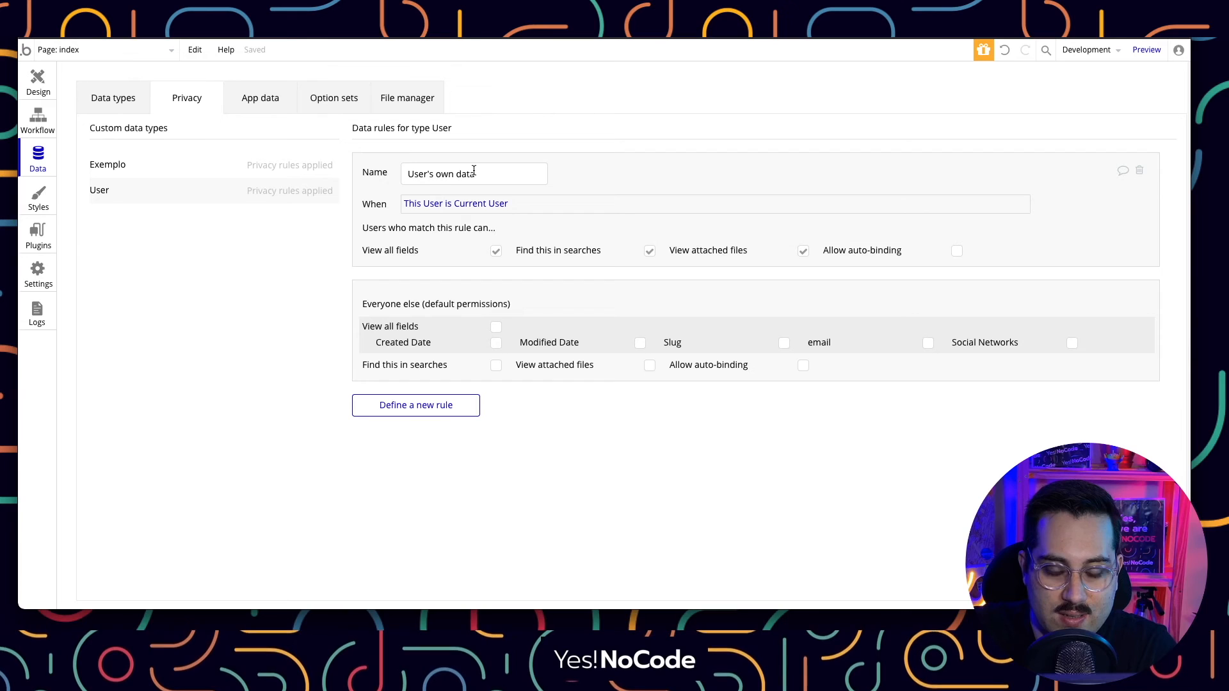
pyautogui.click(41, 83)
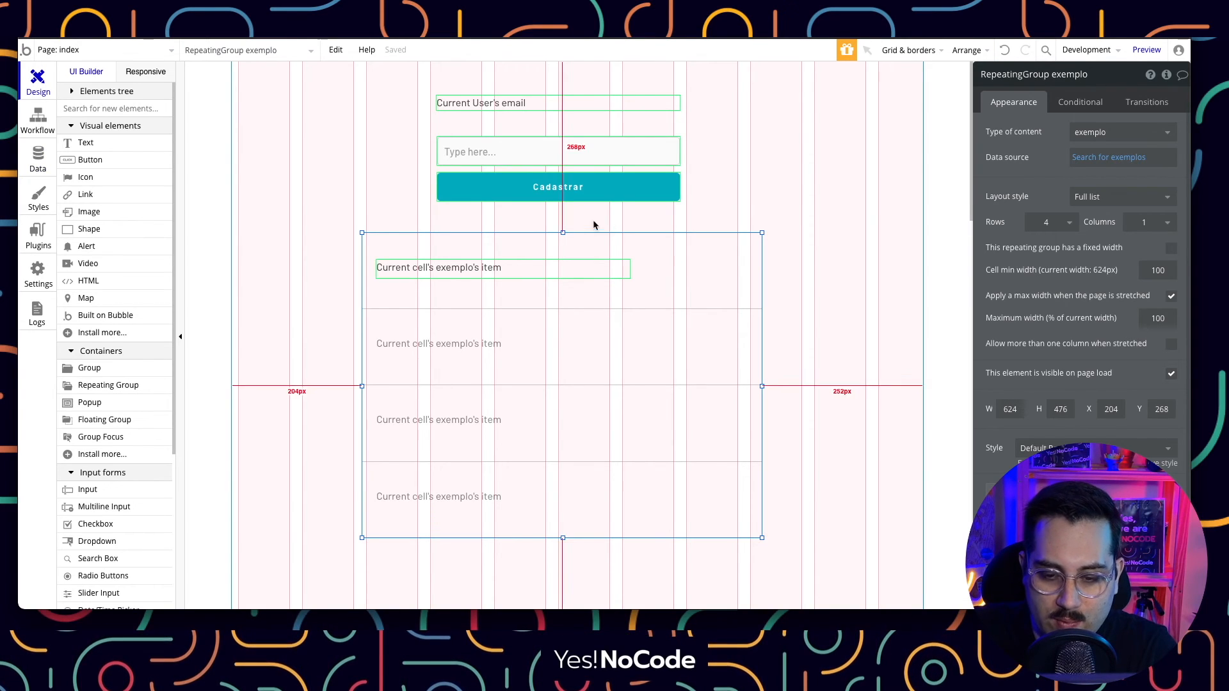
# Set the repeating group's content type to User and clear its old exemplo data source.
pyautogui.click(1088, 132)
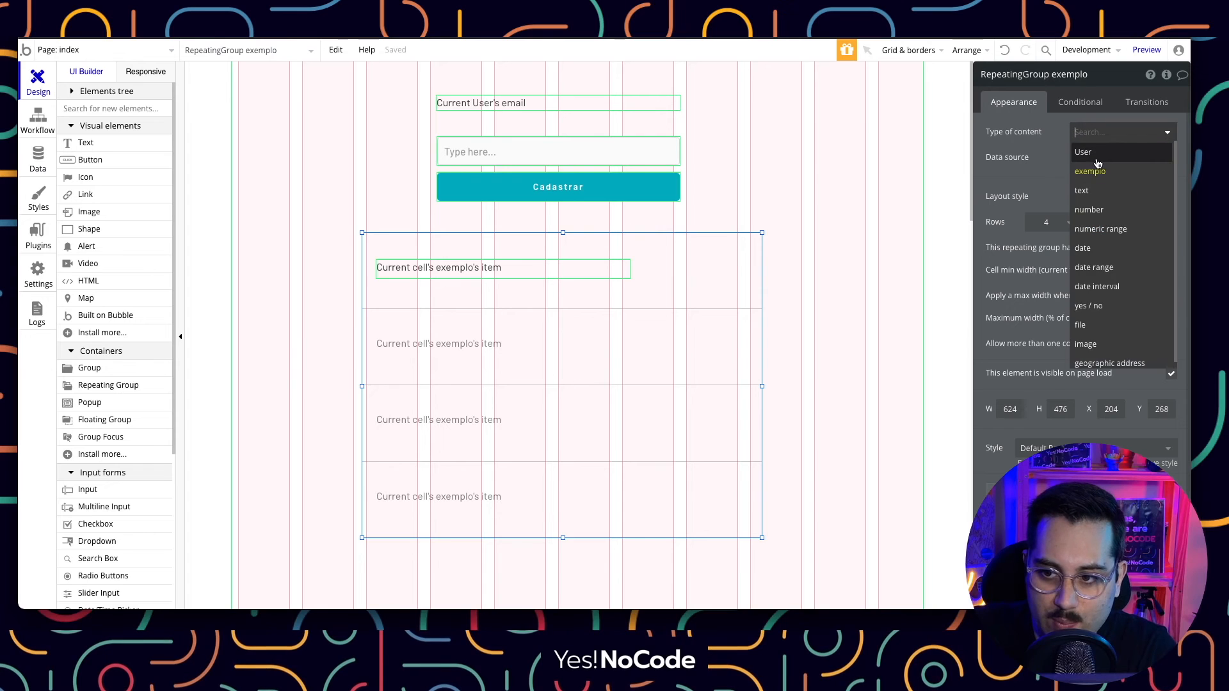
pyautogui.click(1095, 153)
pyautogui.click(1123, 172)
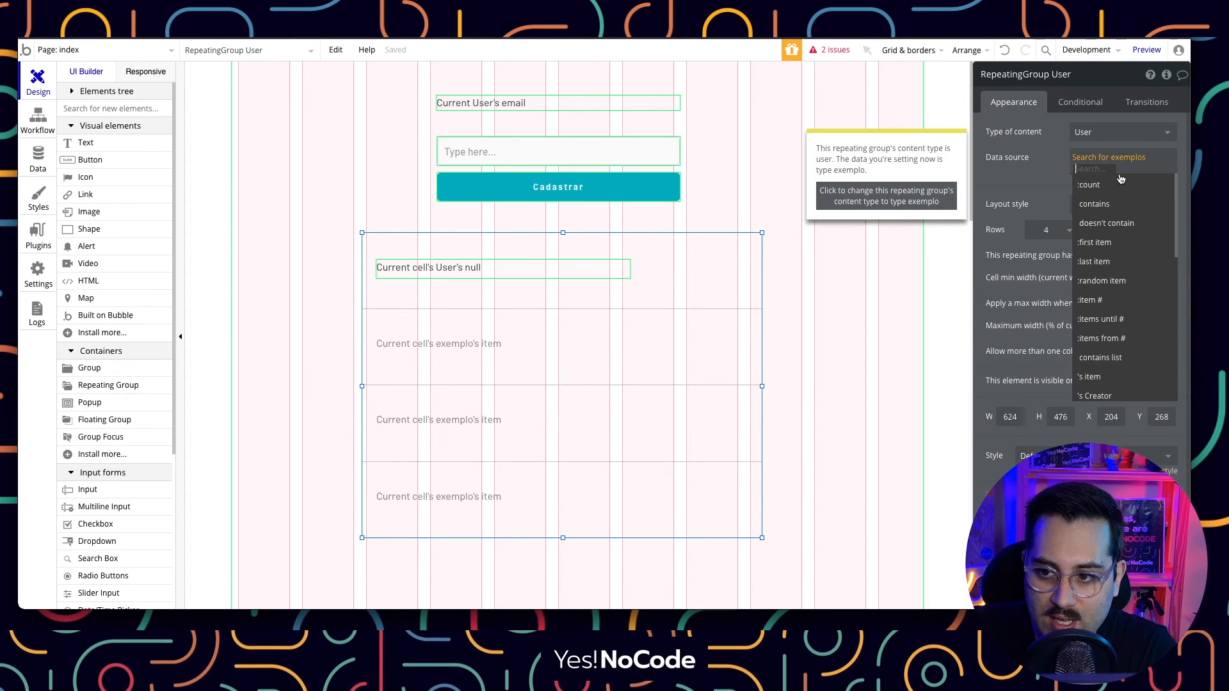
pyautogui.press('BackSpace')
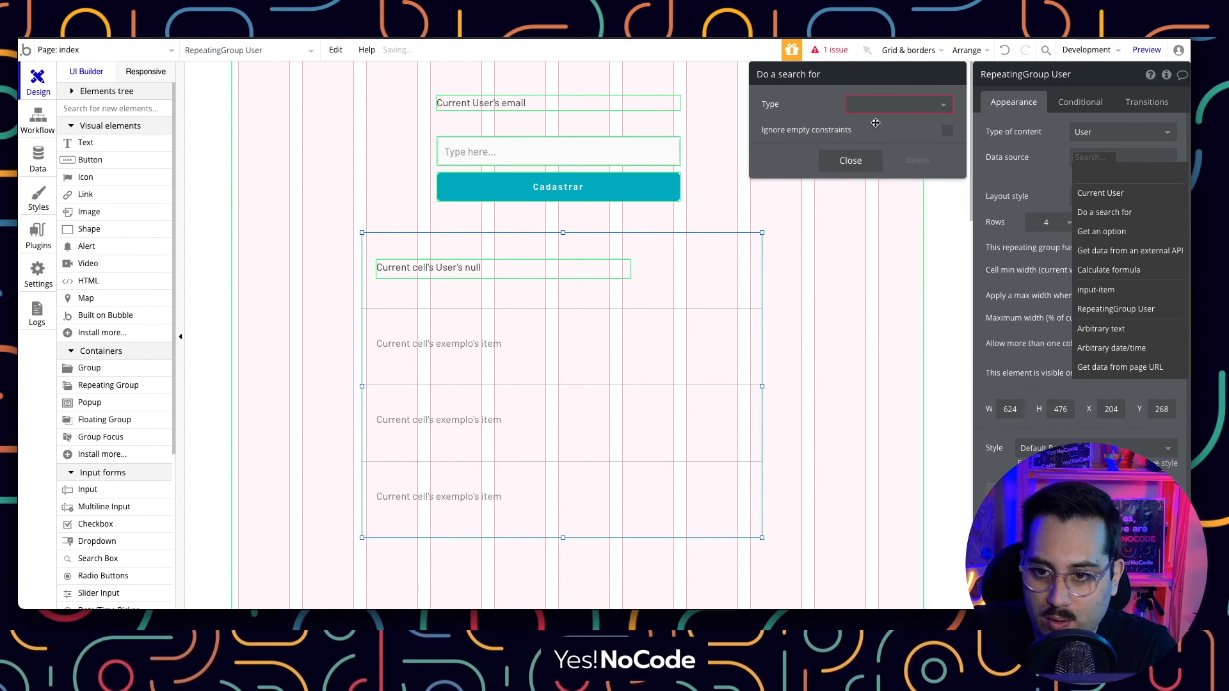
# Set the repeating group's data source to Search for Users.
pyautogui.click(906, 88)
pyautogui.click(906, 107)
pyautogui.click(894, 122)
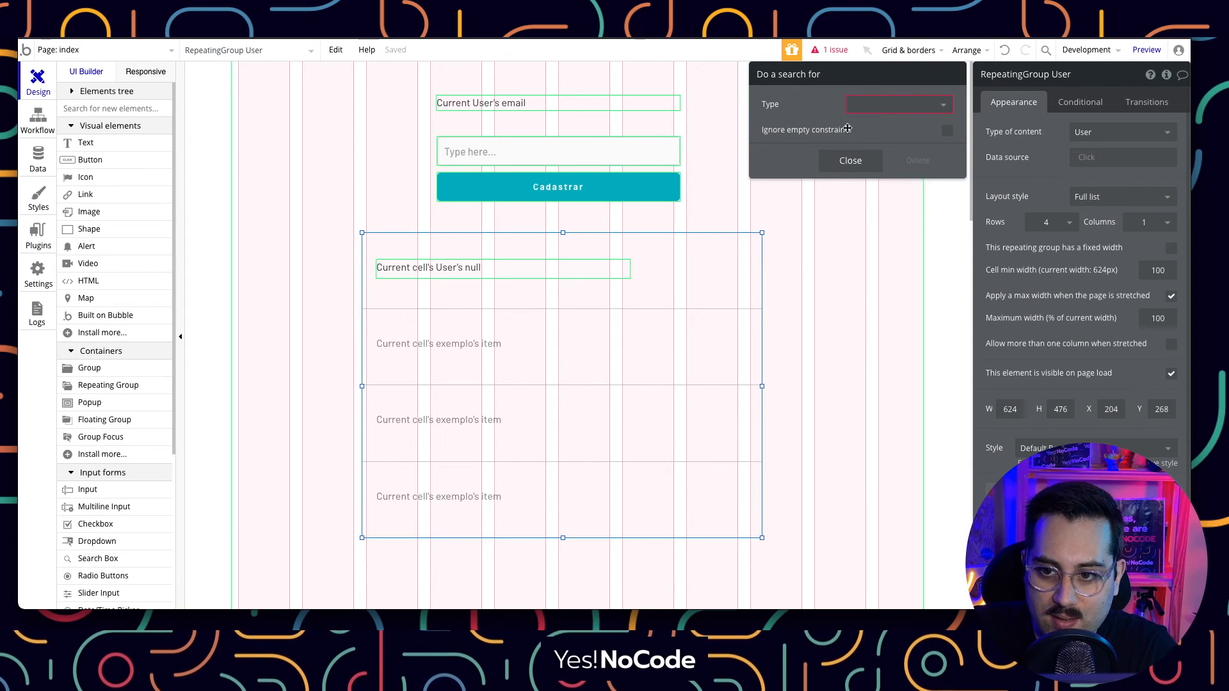
pyautogui.click(881, 108)
pyautogui.click(873, 130)
pyautogui.click(881, 105)
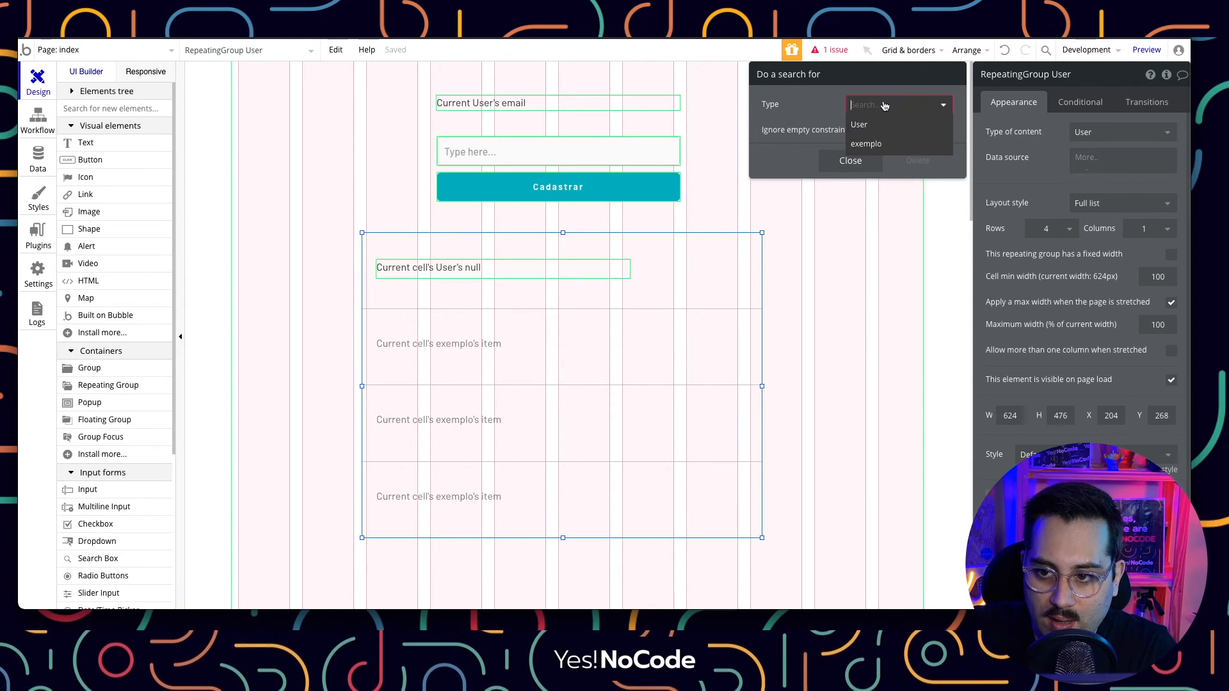
pyautogui.click(878, 124)
pyautogui.click(840, 160)
pyautogui.click(1094, 157)
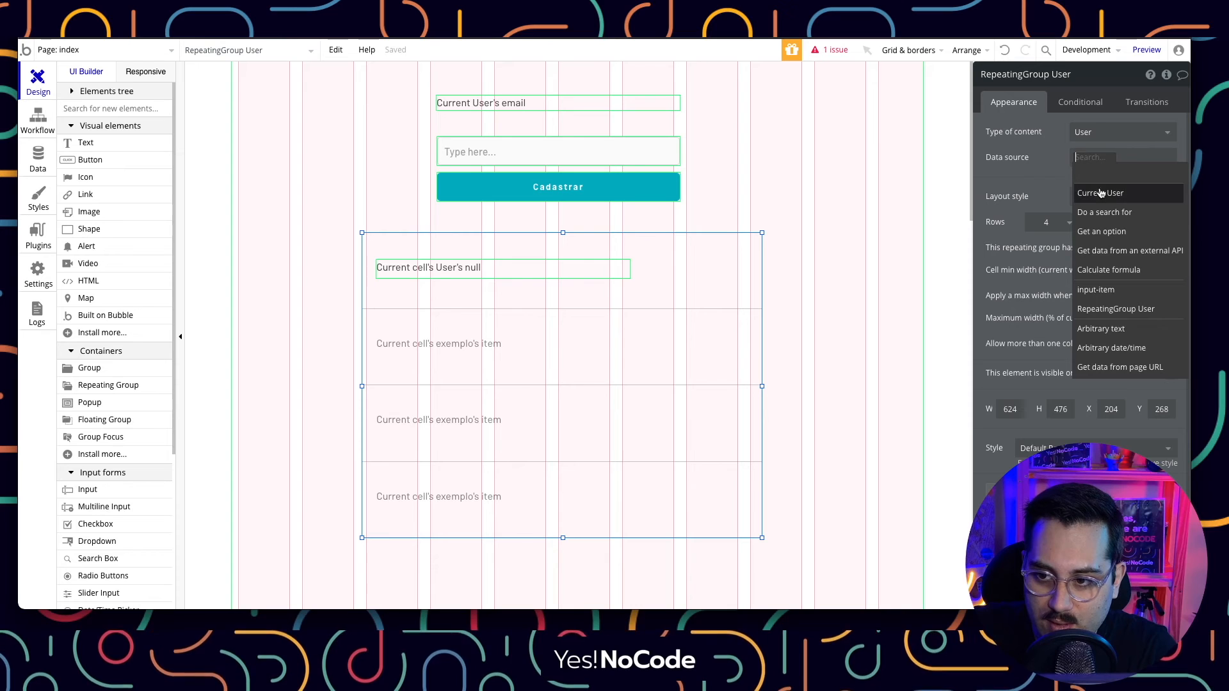
pyautogui.click(1103, 217)
pyautogui.click(883, 105)
pyautogui.click(875, 131)
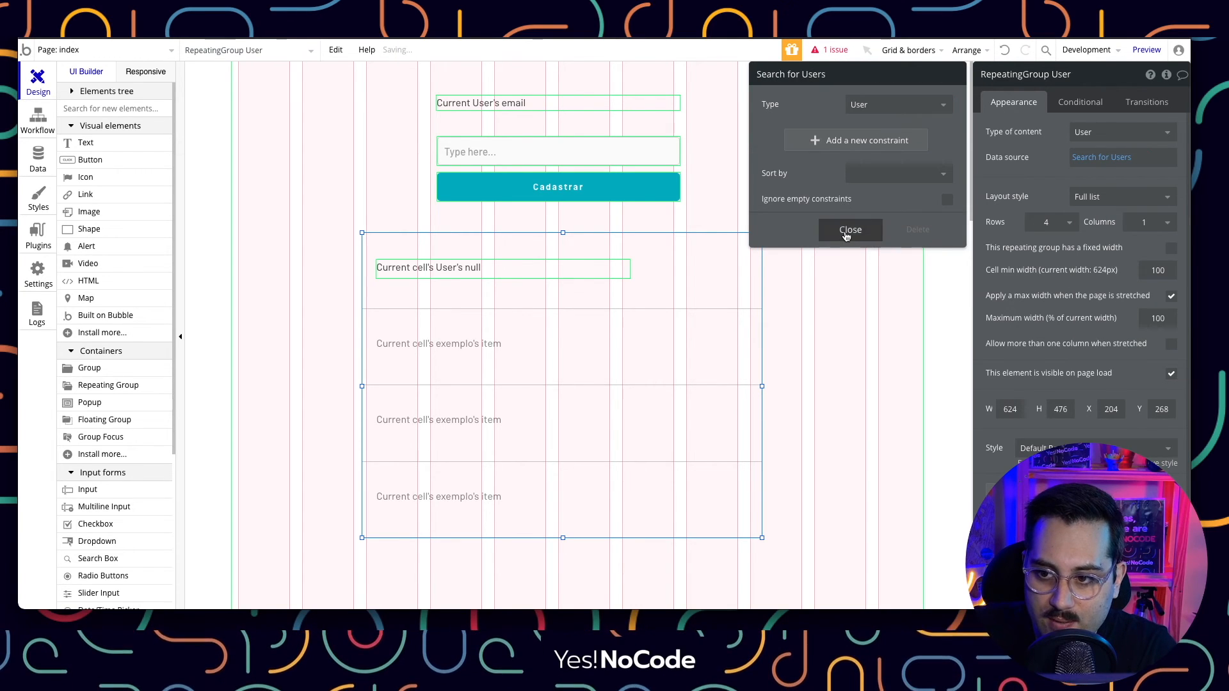
pyautogui.click(848, 231)
pyautogui.click(1112, 170)
pyautogui.click(1032, 173)
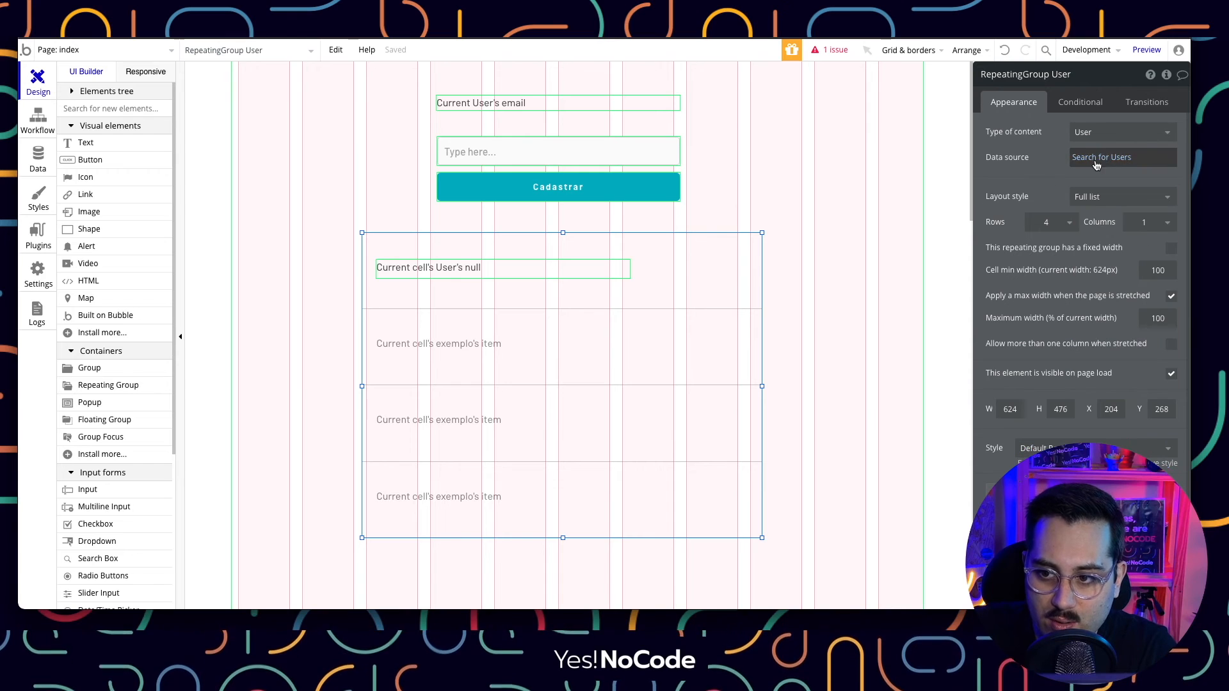
pyautogui.click(452, 269)
pyautogui.click(1102, 130)
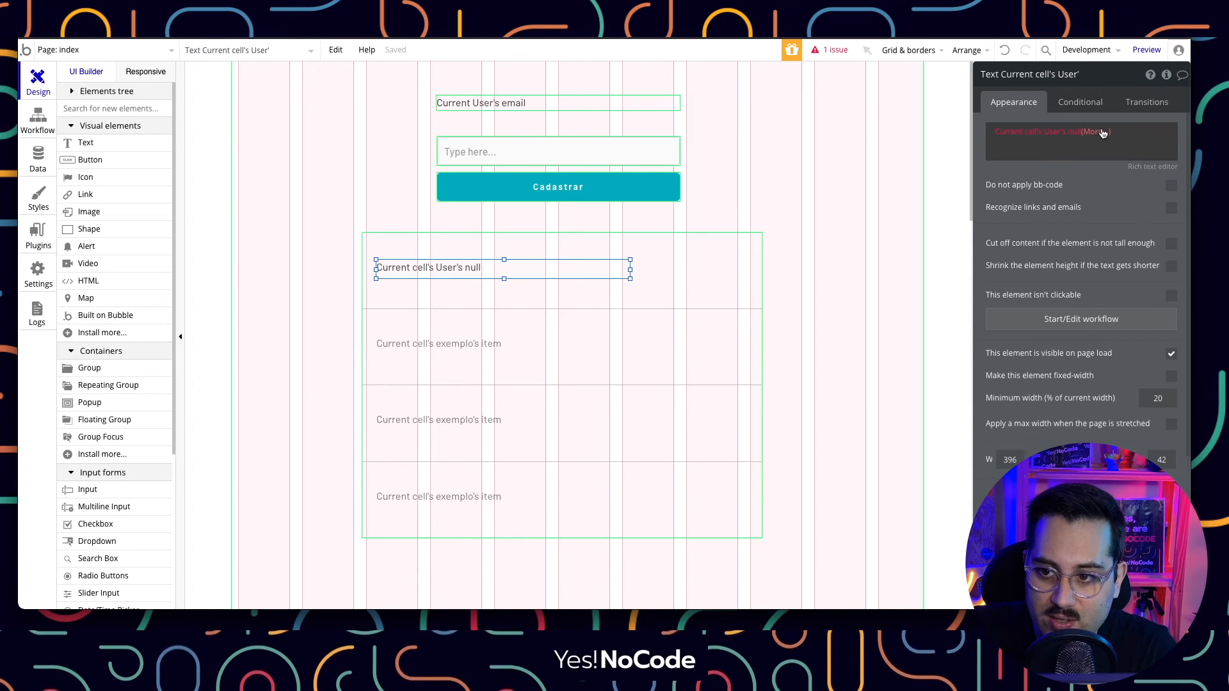
pyautogui.press('BackSpace')
pyautogui.press('BackSpace')
pyautogui.press('BackSpace')
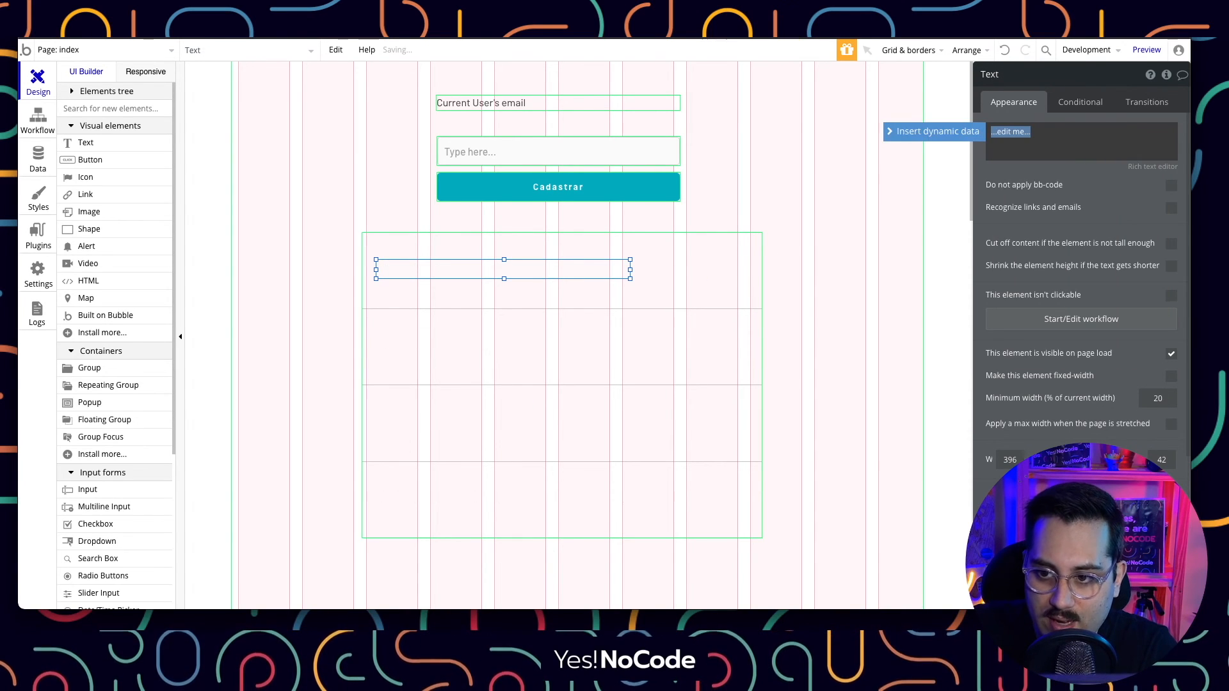
pyautogui.click(950, 131)
pyautogui.click(1020, 176)
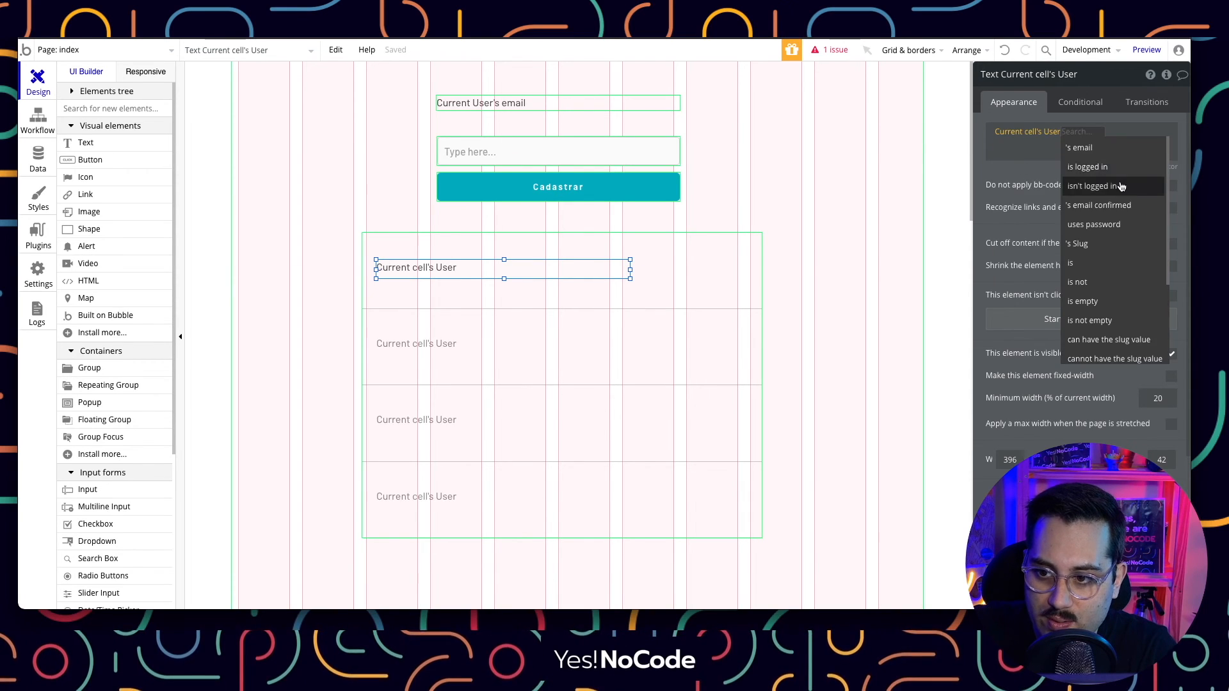
pyautogui.click(1098, 154)
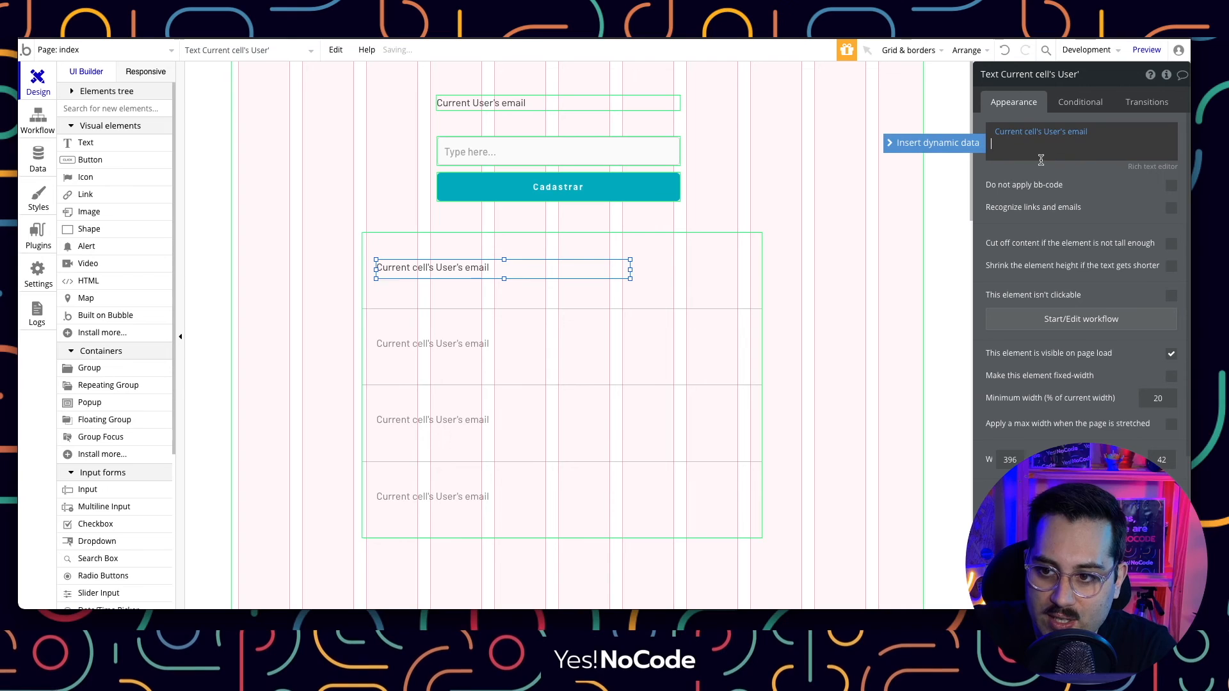
pyautogui.click(817, 213)
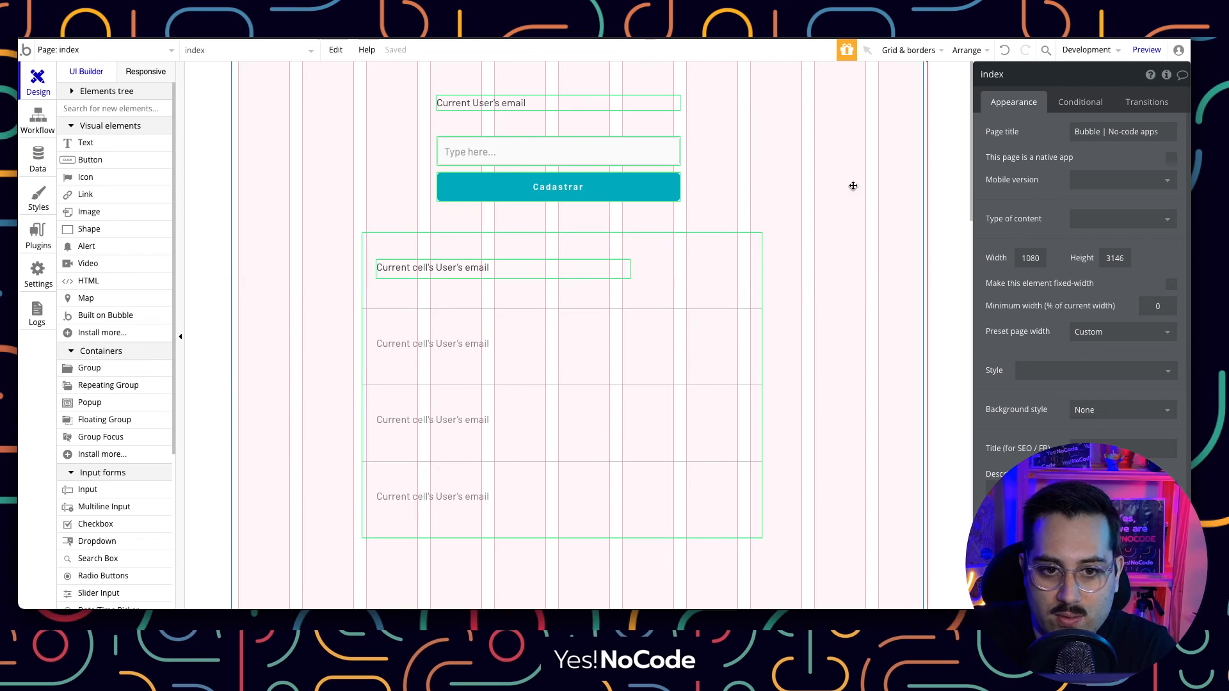
# Refresh the preview and confirm the list shows only the signed-in user's email.
pyautogui.click(404, 39)
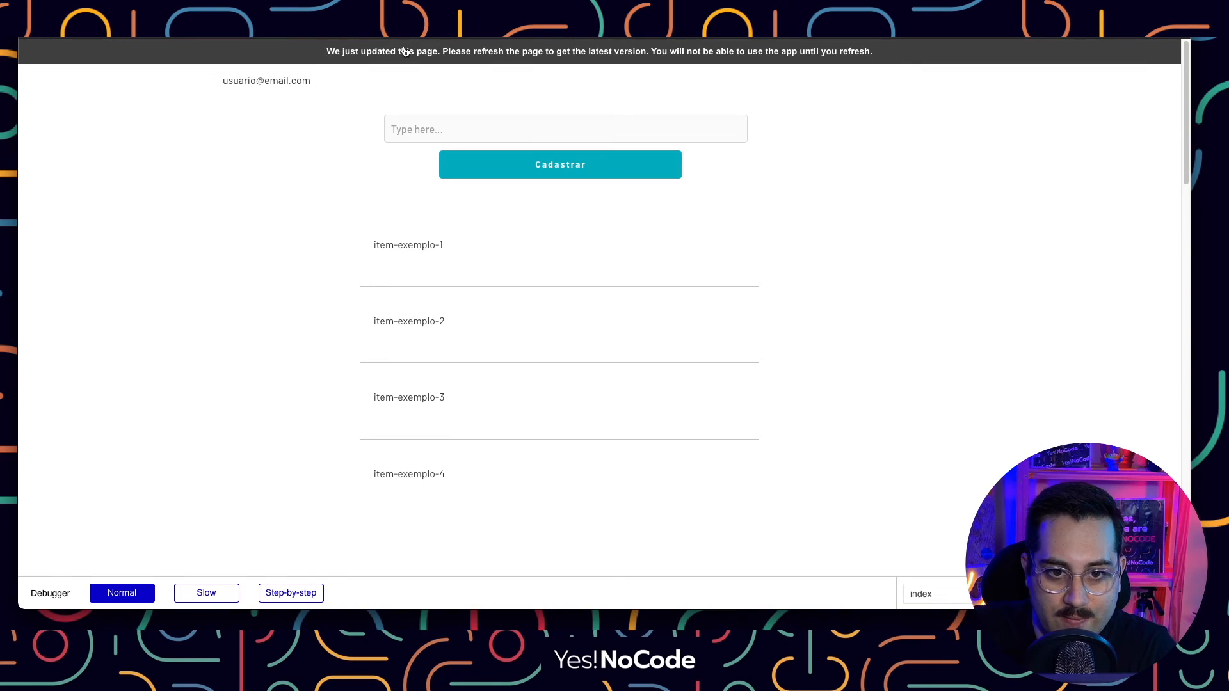
pyautogui.click(405, 51)
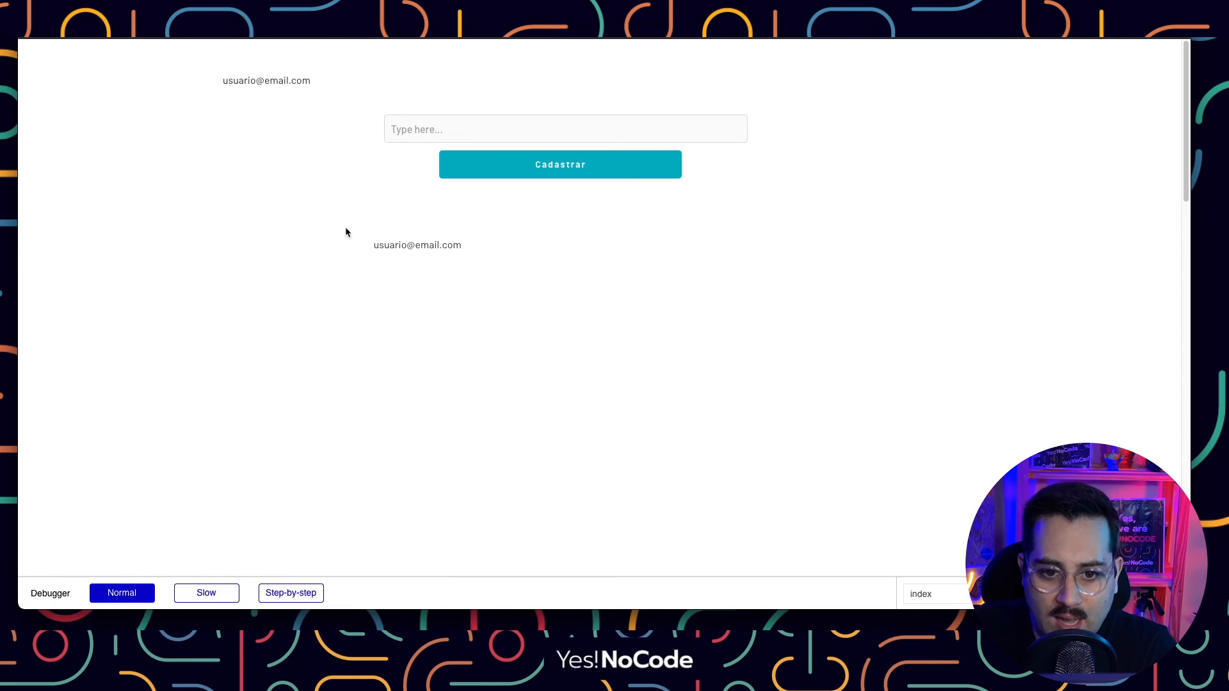
pyautogui.moveTo(373, 244); pyautogui.dragTo(470, 241)
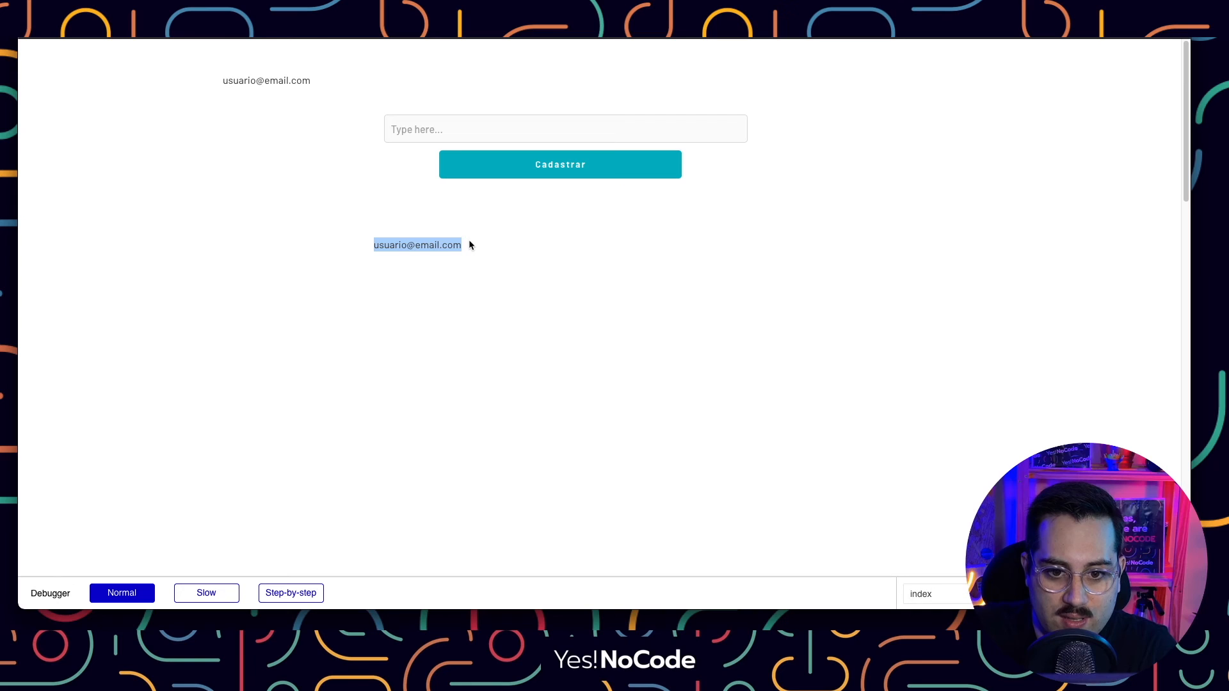
pyautogui.click(469, 245)
pyautogui.moveTo(373, 245); pyautogui.dragTo(446, 245)
pyautogui.click(467, 242)
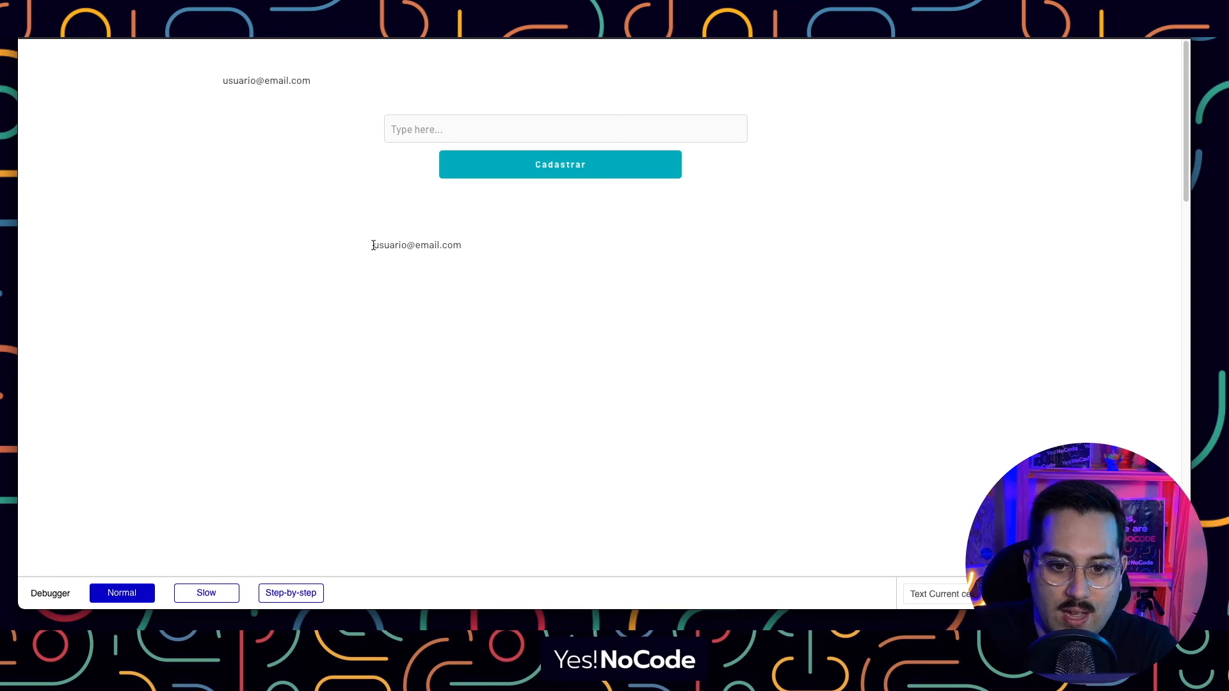
pyautogui.moveTo(373, 245); pyautogui.dragTo(462, 247)
pyautogui.click(462, 247)
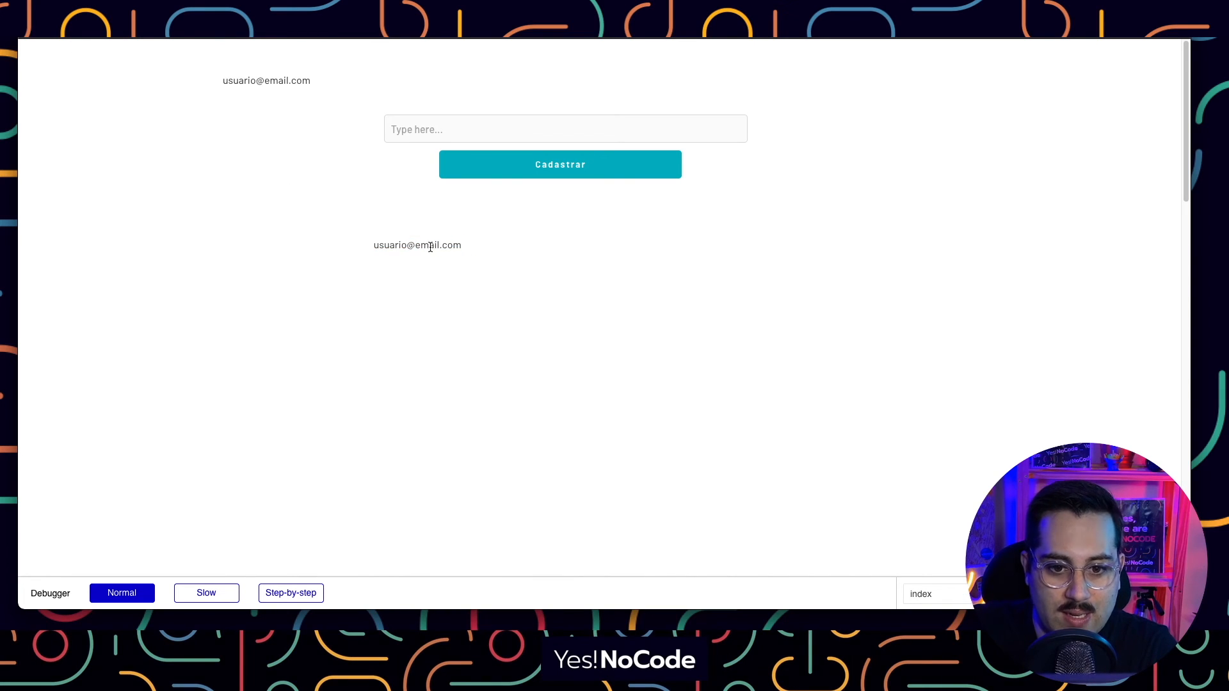
pyautogui.click(205, 26)
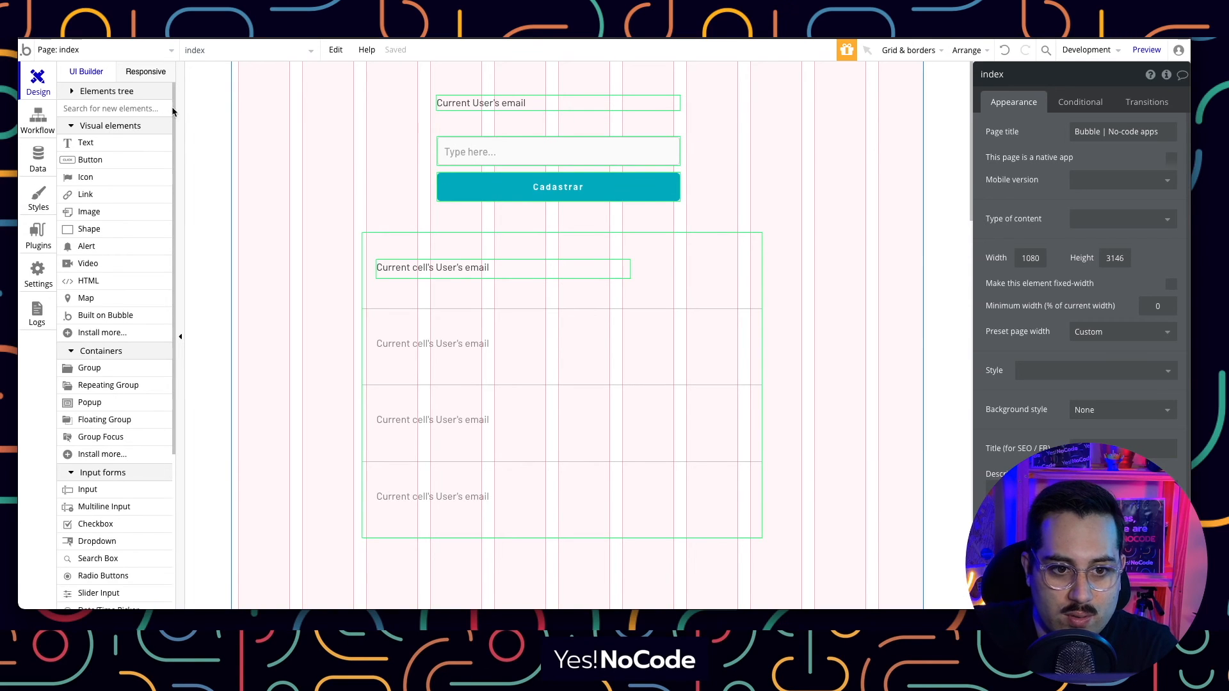
pyautogui.click(46, 162)
pyautogui.click(256, 102)
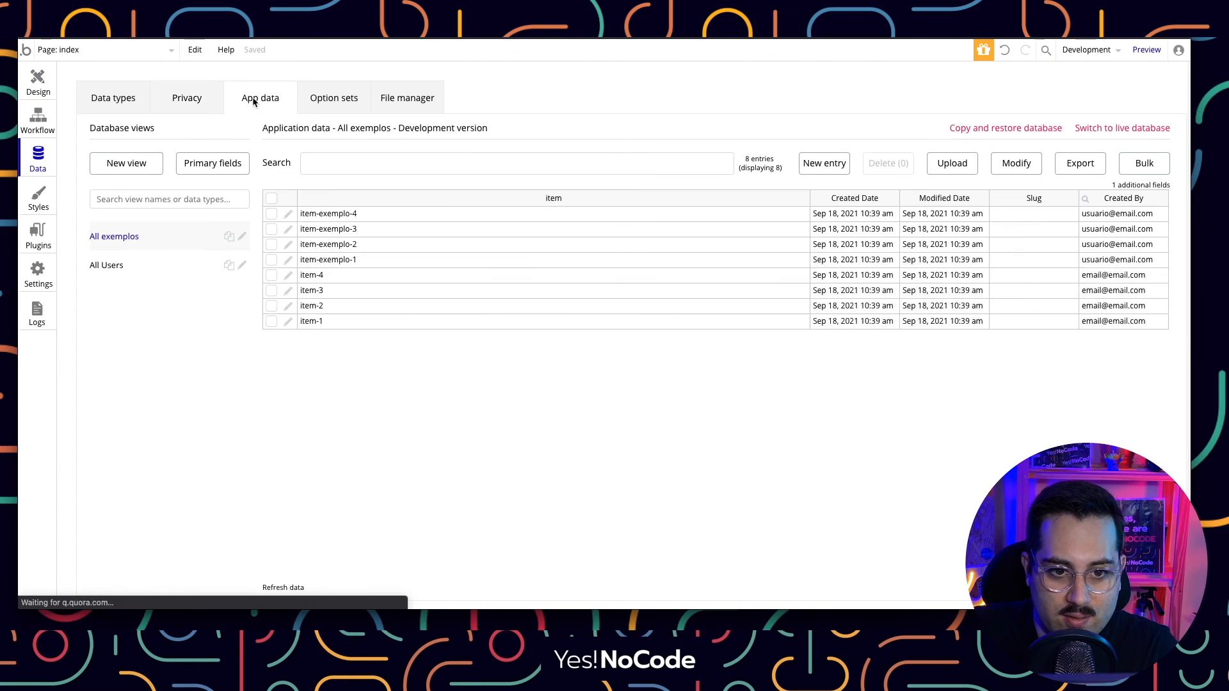
pyautogui.click(142, 270)
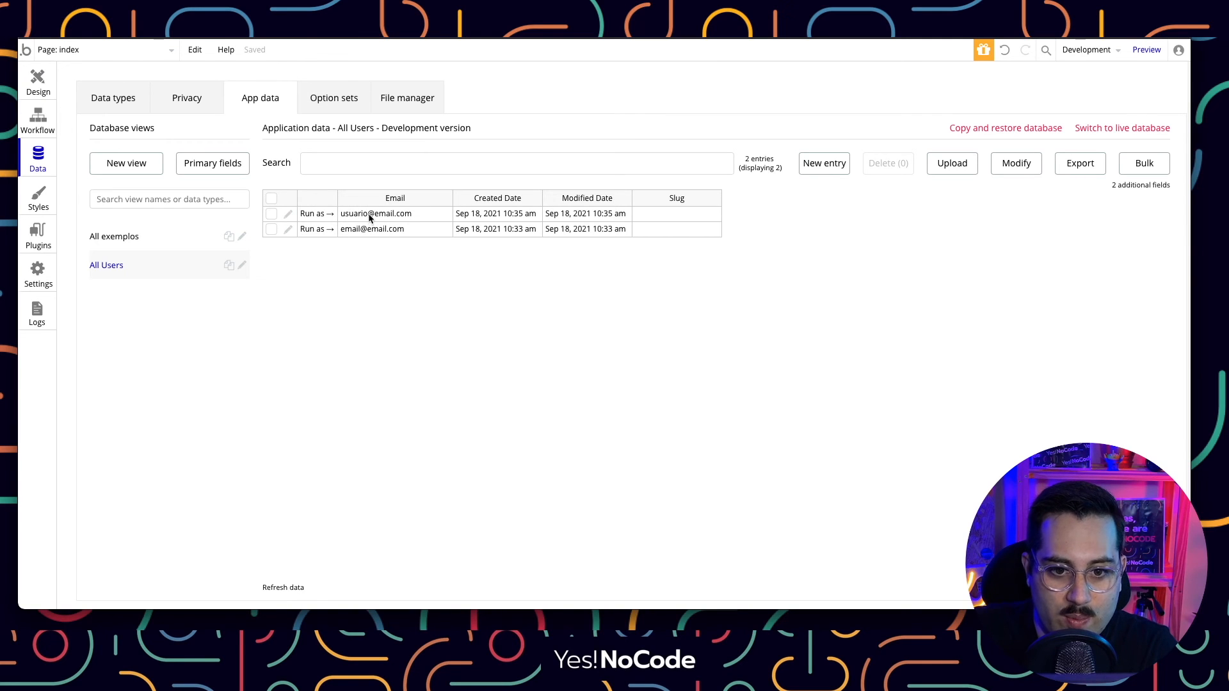
pyautogui.click(409, 38)
pyautogui.moveTo(448, 246); pyautogui.dragTo(466, 240)
pyautogui.click(447, 308)
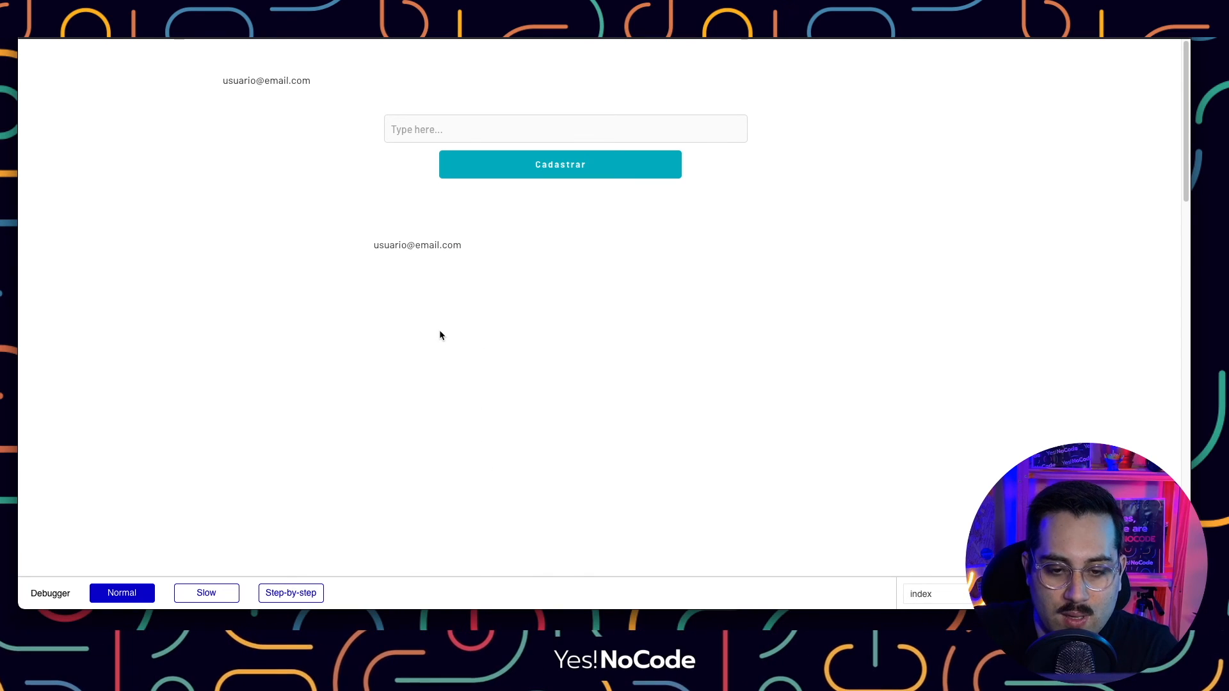
pyautogui.click(185, 39)
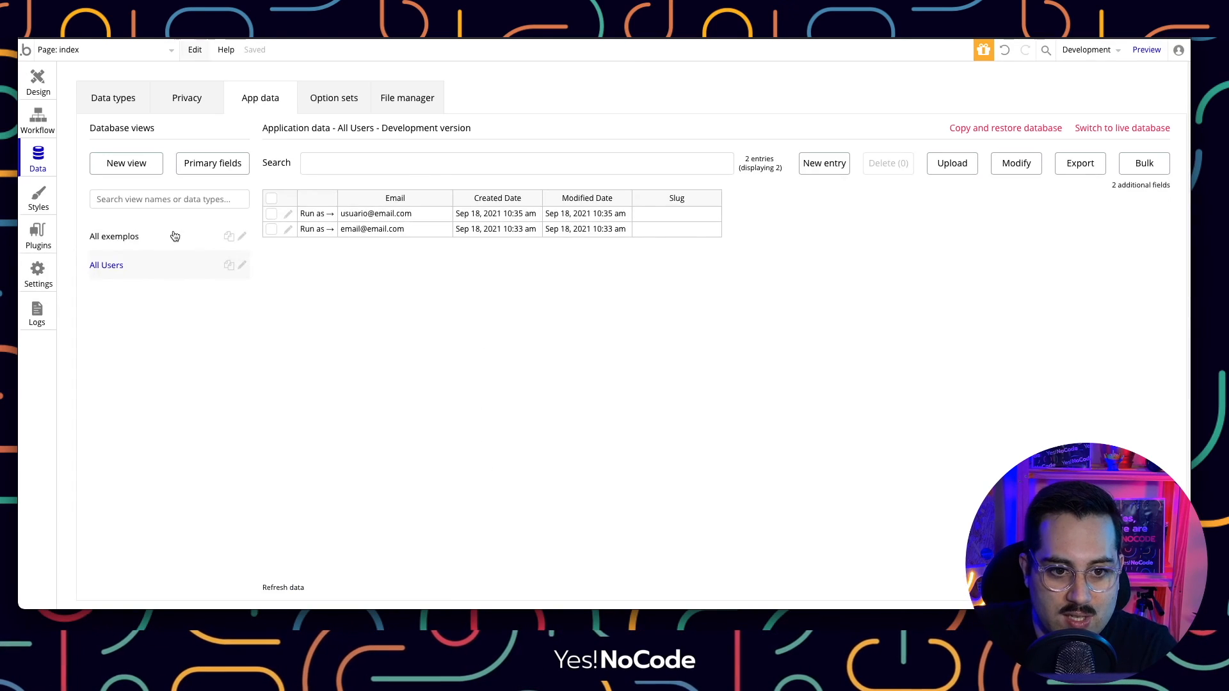
pyautogui.click(180, 107)
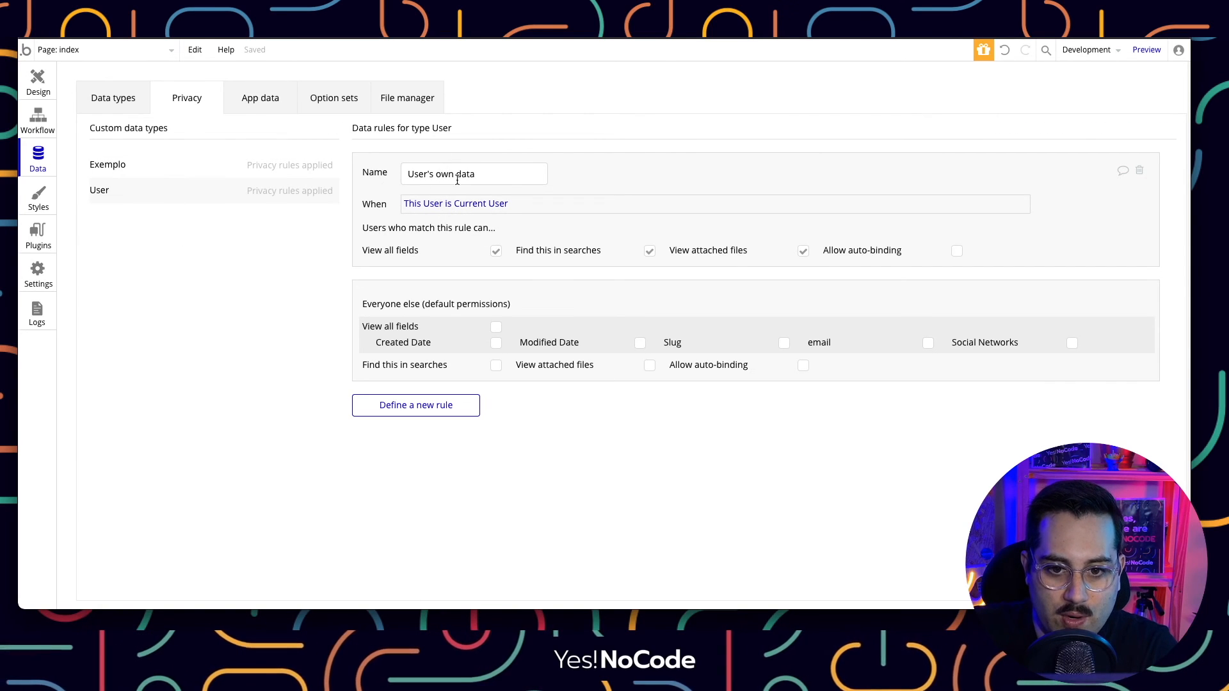
pyautogui.moveTo(437, 214)
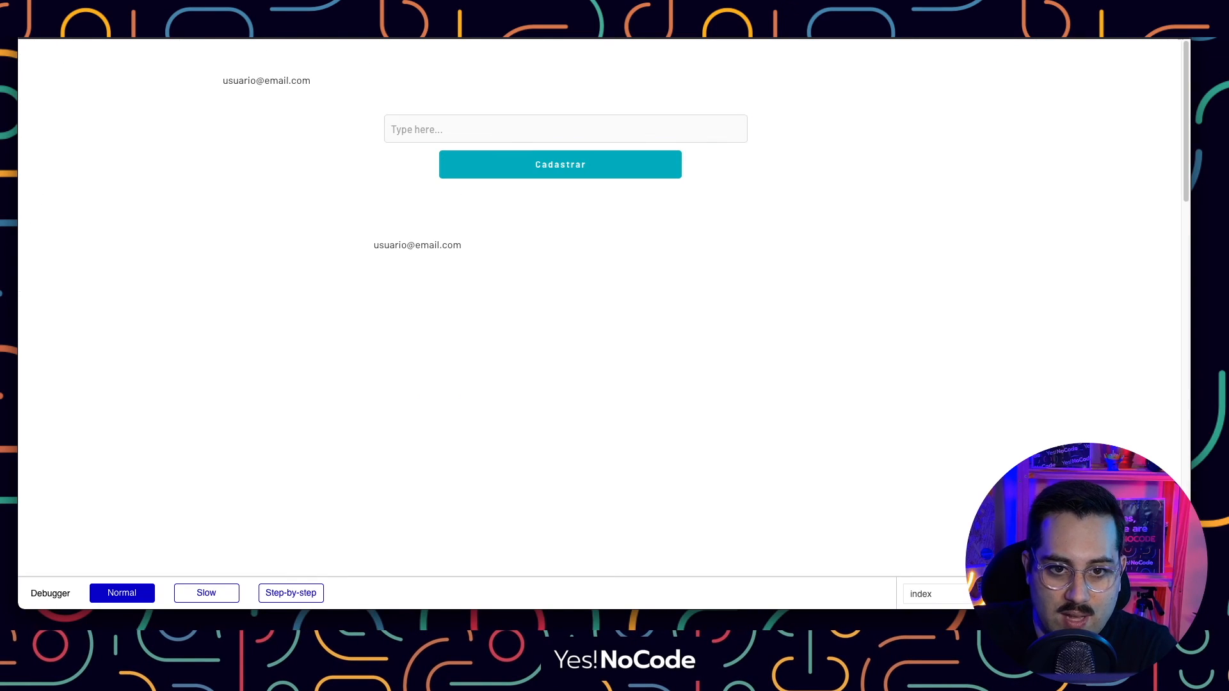
pyautogui.moveTo(368, 244); pyautogui.dragTo(479, 253)
# Deselect the highlighted email text in the preview.
pyautogui.click(482, 251)
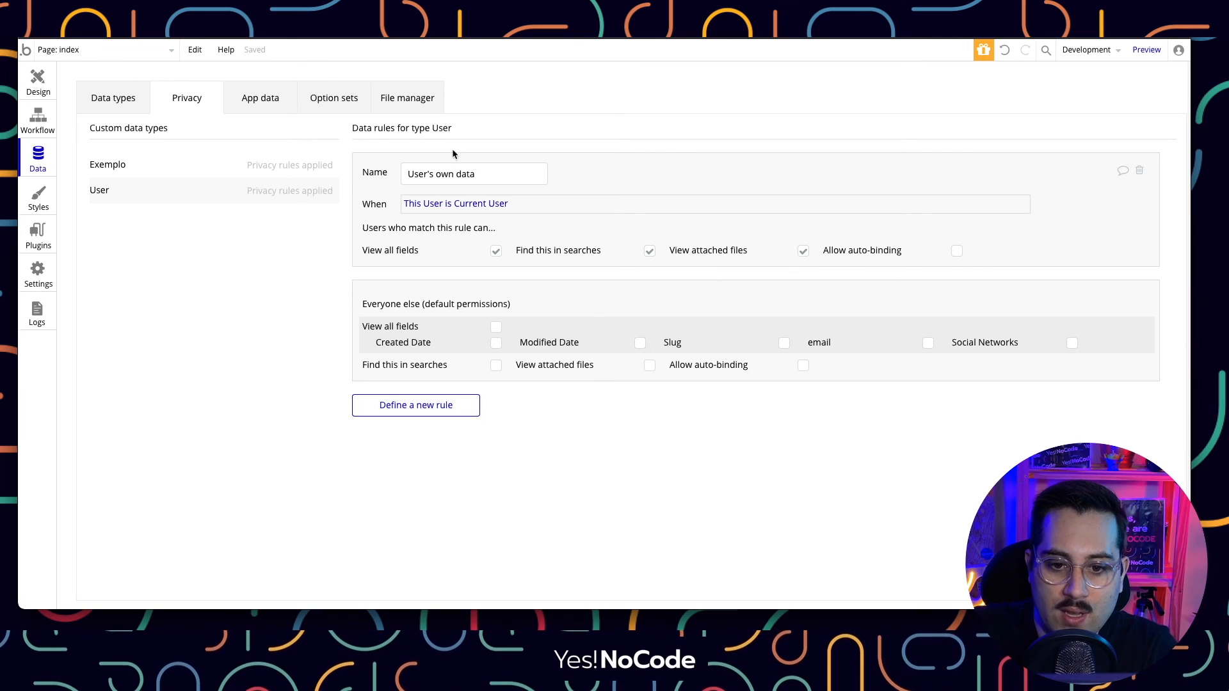
# Delete the User privacy rule and confirm the refreshed preview lists both users' emails.
pyautogui.click(1140, 171)
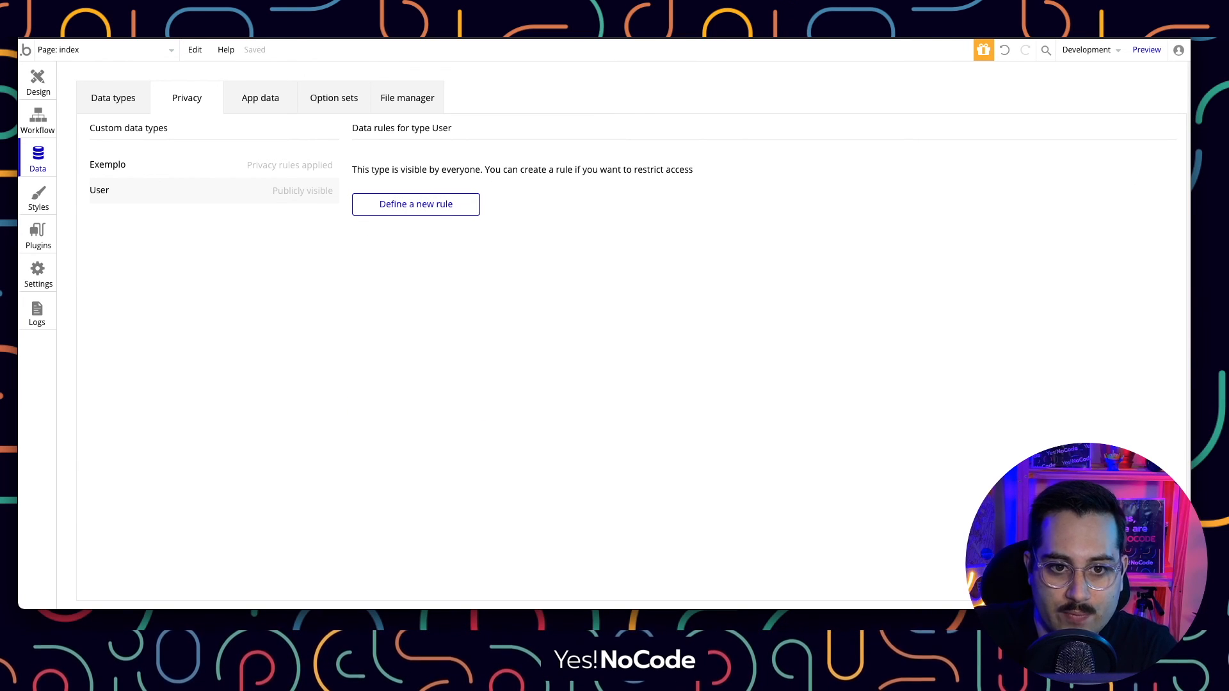
pyautogui.click(373, 39)
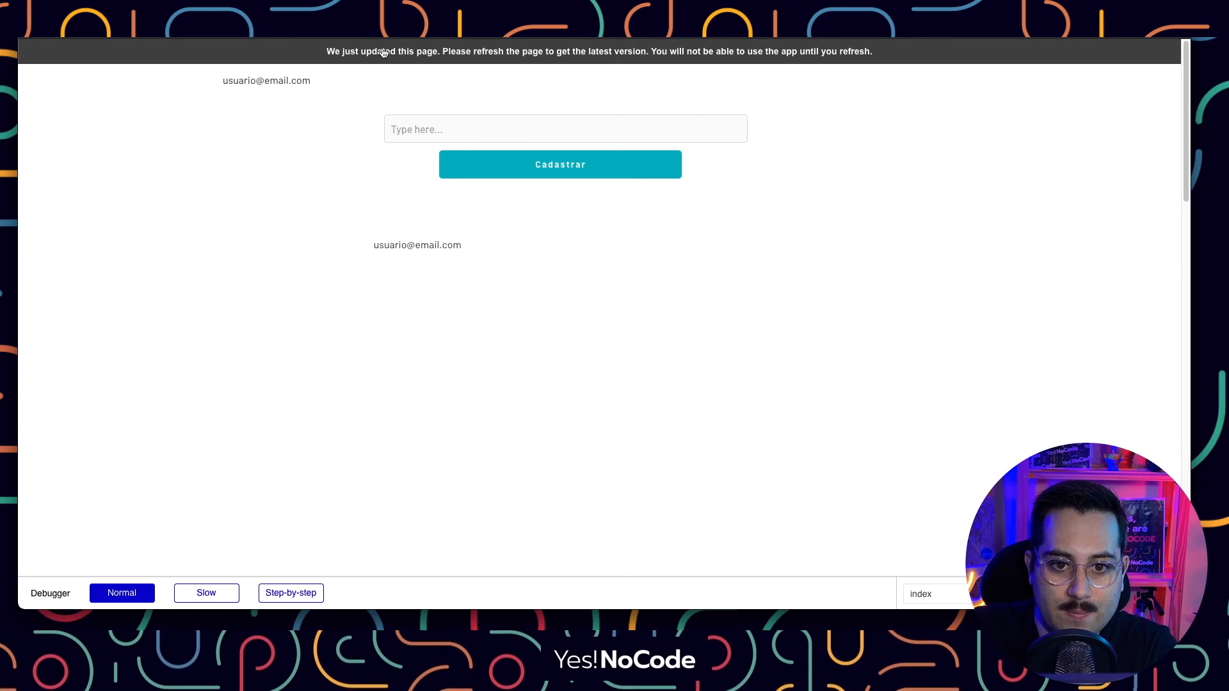
pyautogui.click(385, 53)
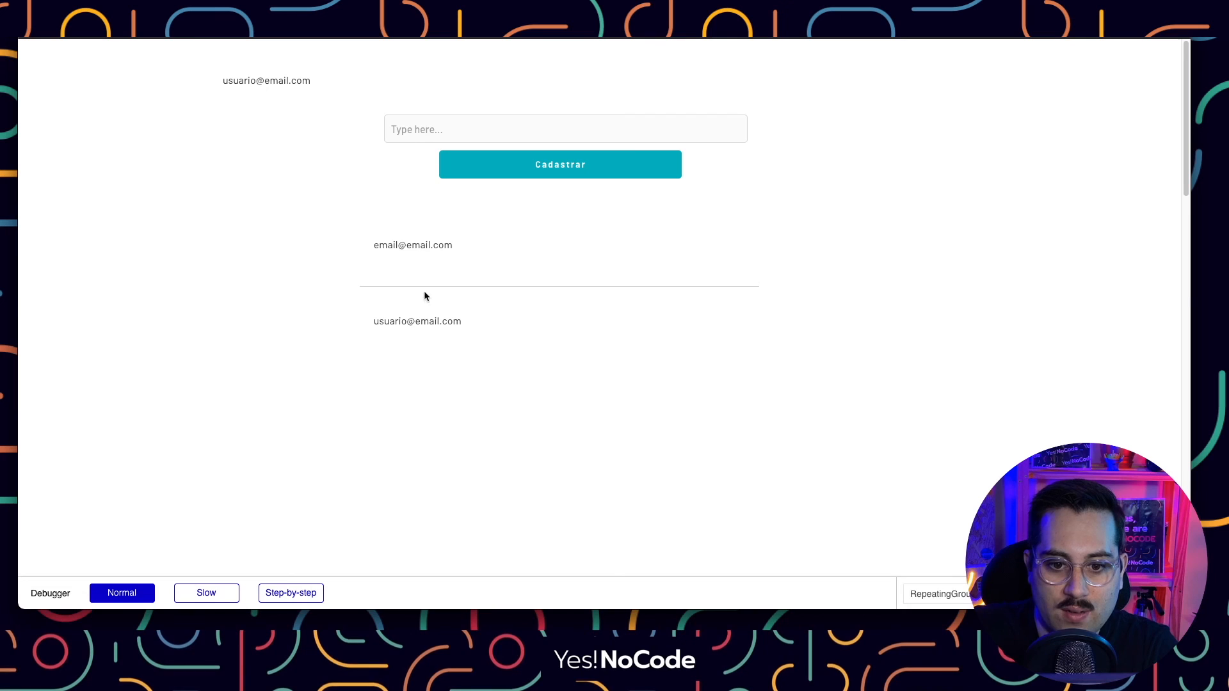
pyautogui.moveTo(376, 245); pyautogui.dragTo(482, 312)
pyautogui.click(482, 313)
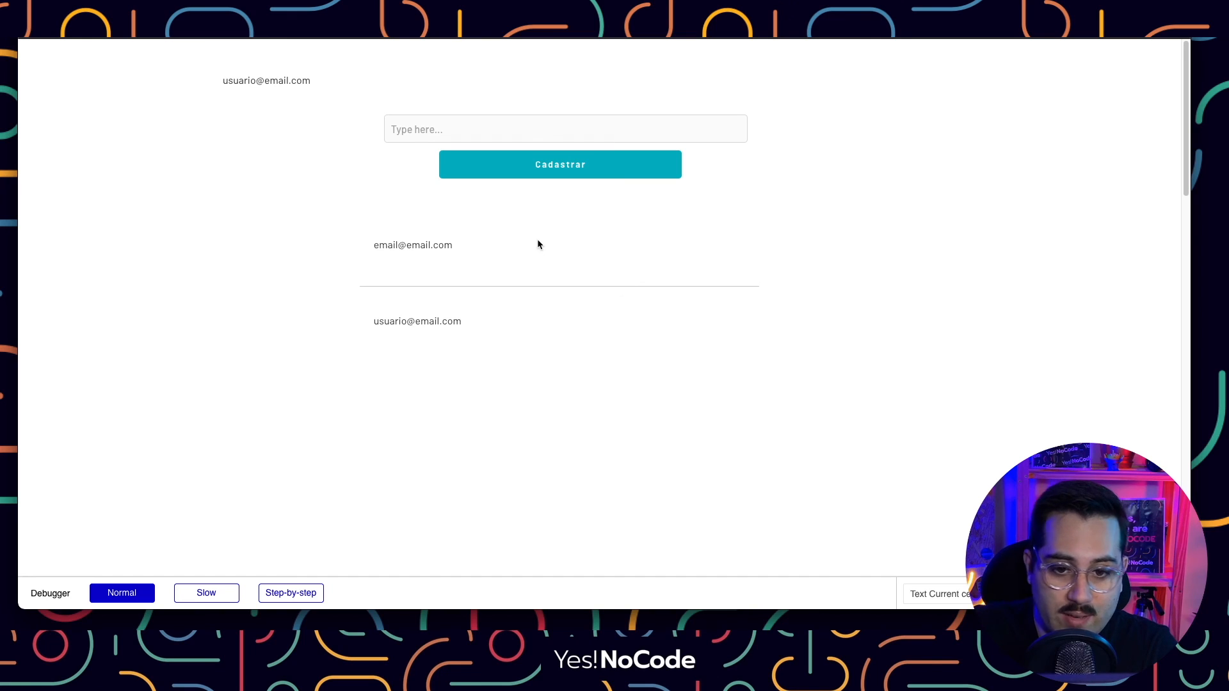
pyautogui.moveTo(374, 322); pyautogui.dragTo(443, 322)
pyautogui.click(494, 314)
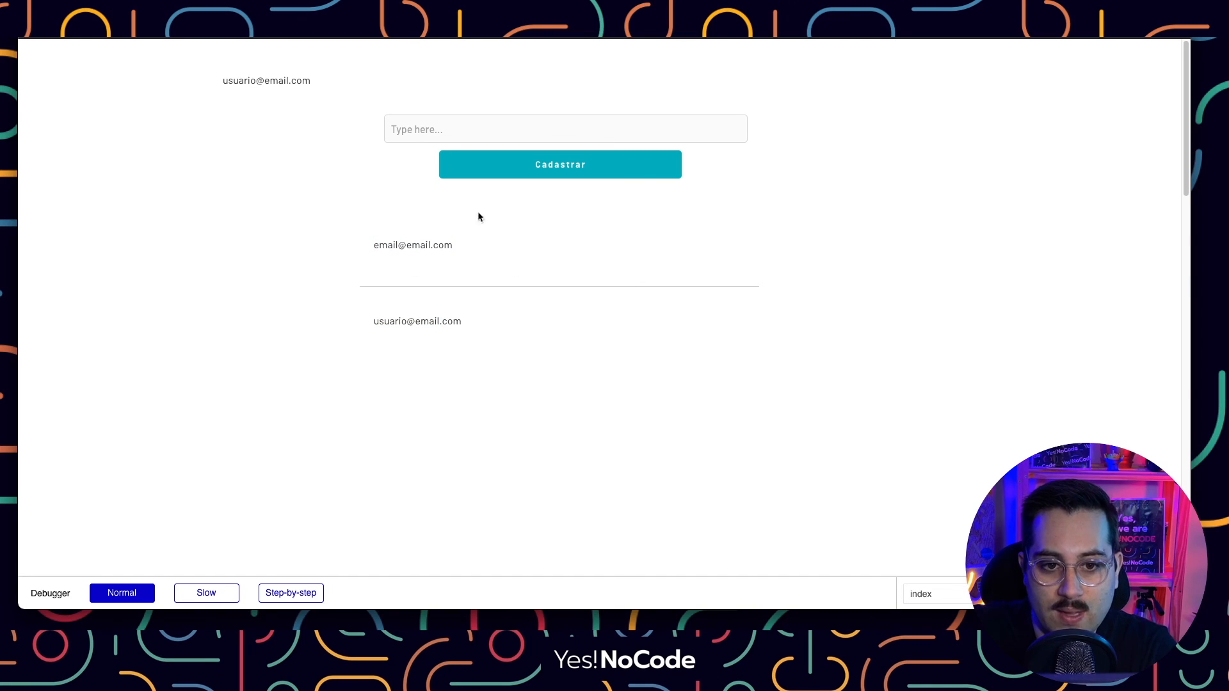
# Return to the editor, view the User type's fields, and reopen the index page design.
pyautogui.click(258, 38)
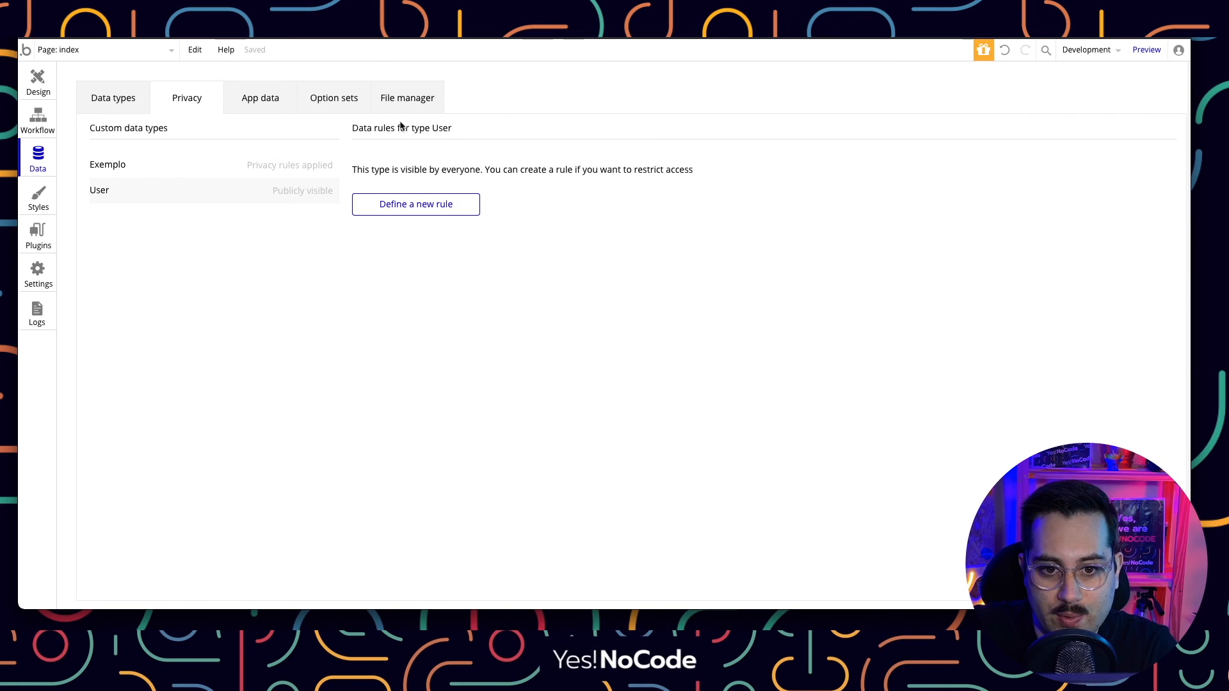
pyautogui.click(127, 106)
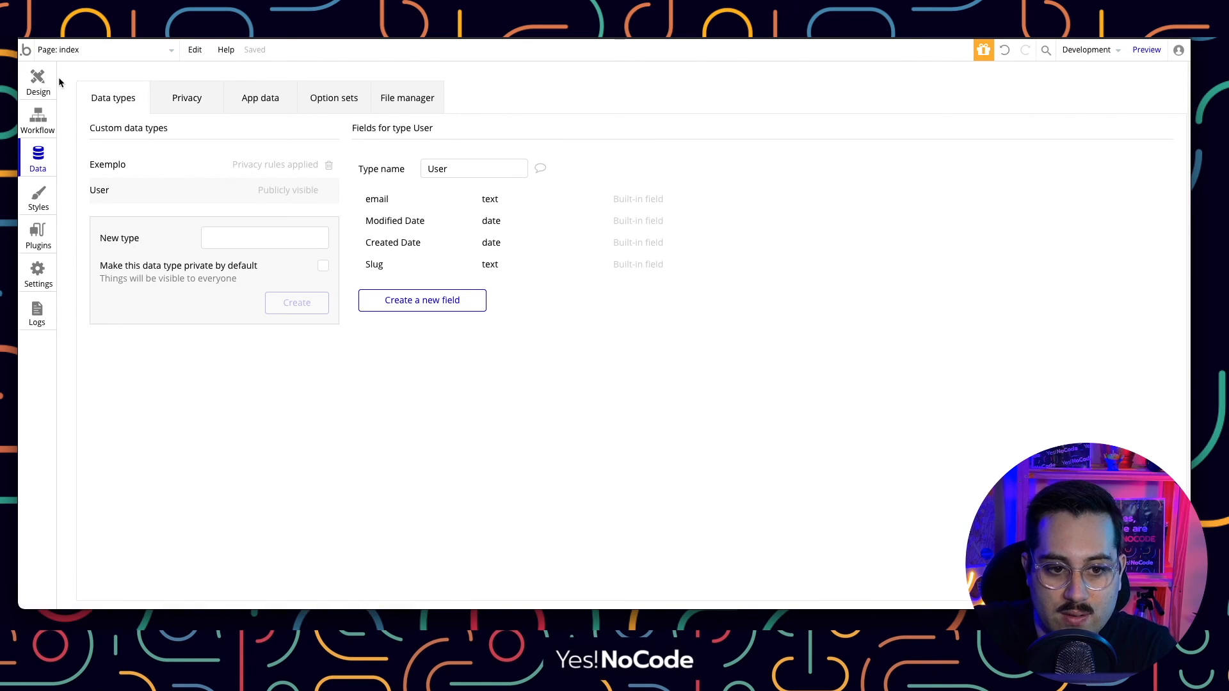
pyautogui.click(39, 81)
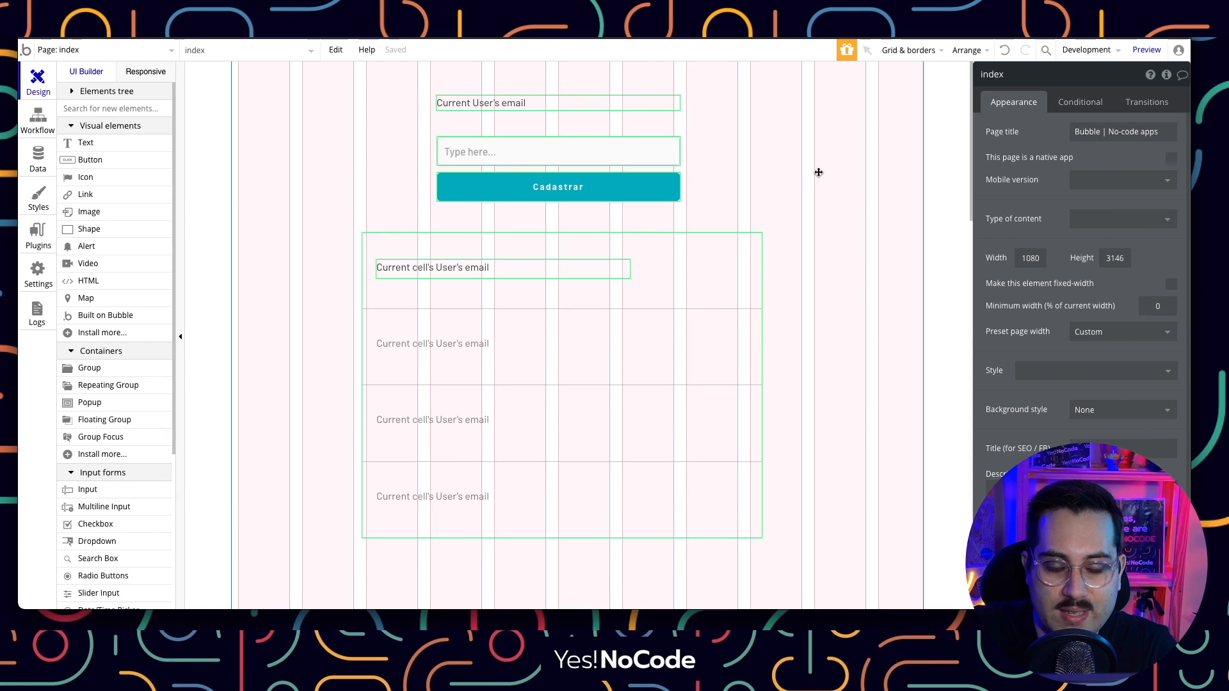